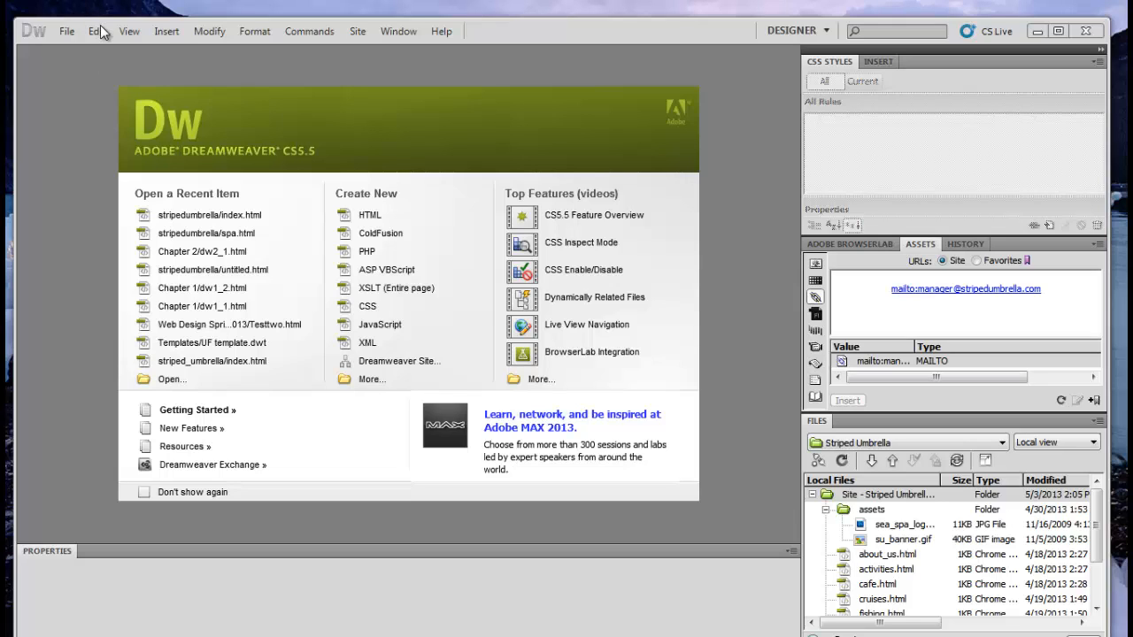
- Set the Striped Umbrella site's default images folder to the assets folder inside stripedumbrella and save the site setup
click(358, 31)
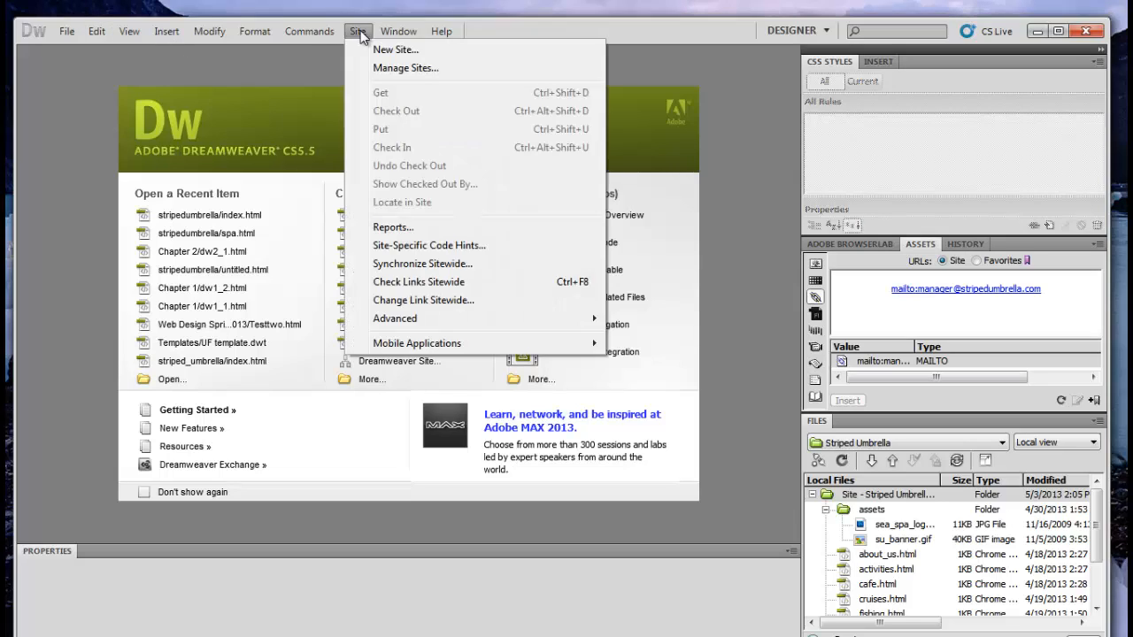
click(379, 69)
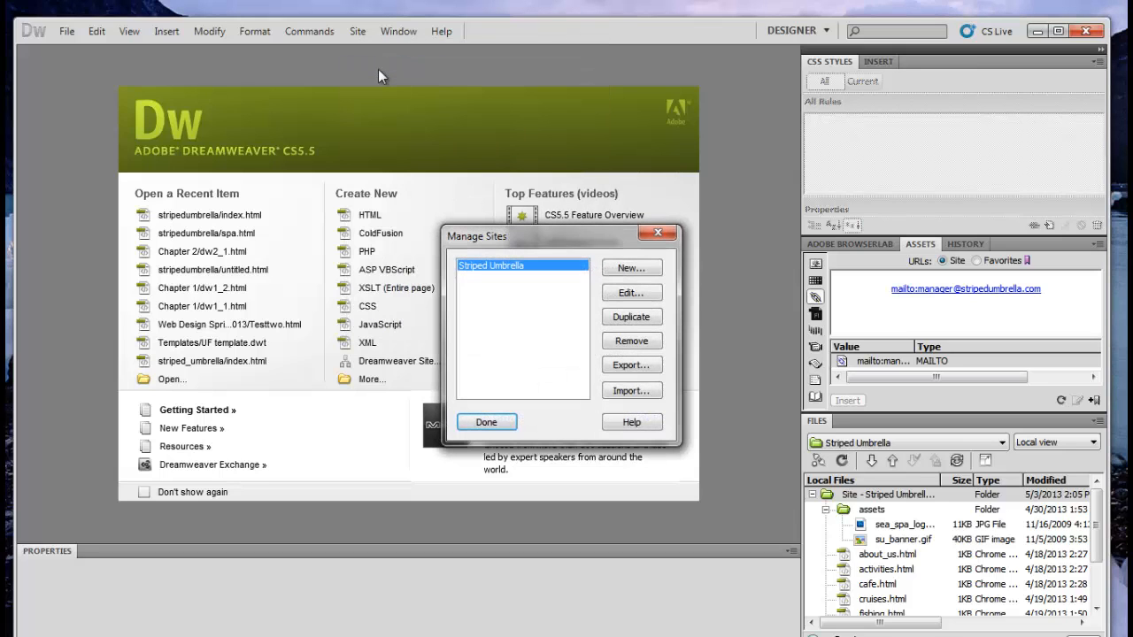
click(629, 295)
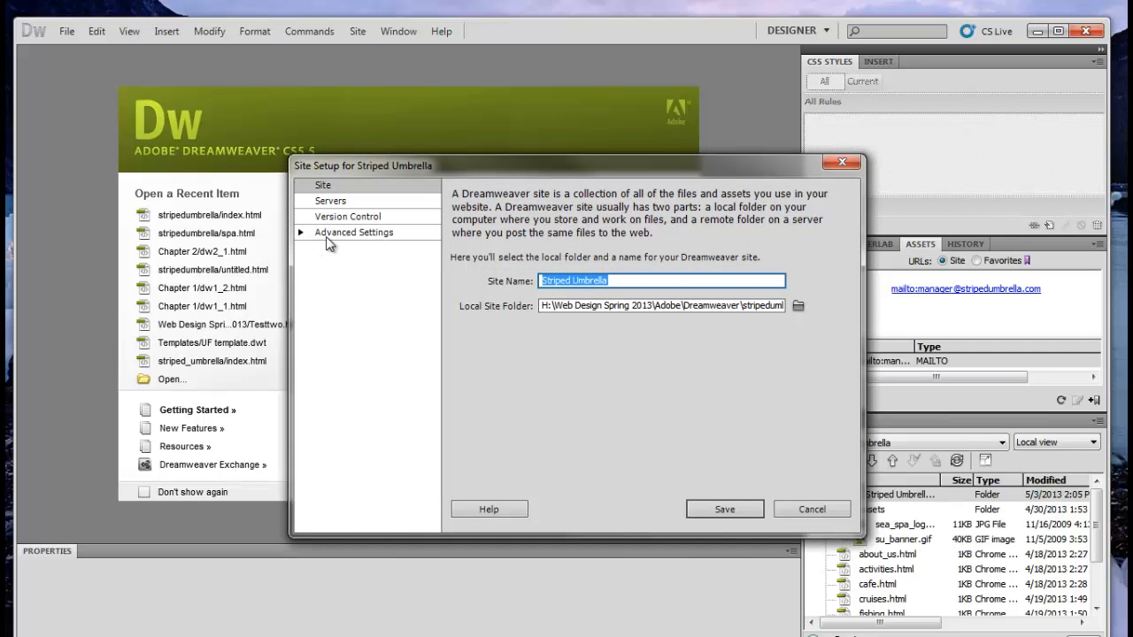
click(328, 235)
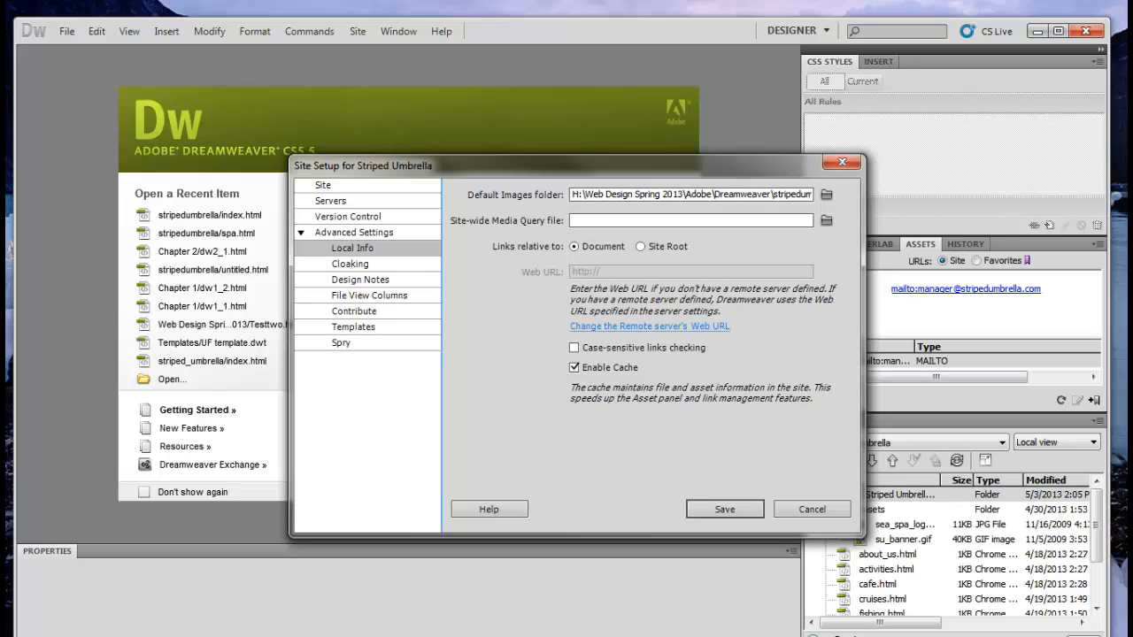
click(826, 196)
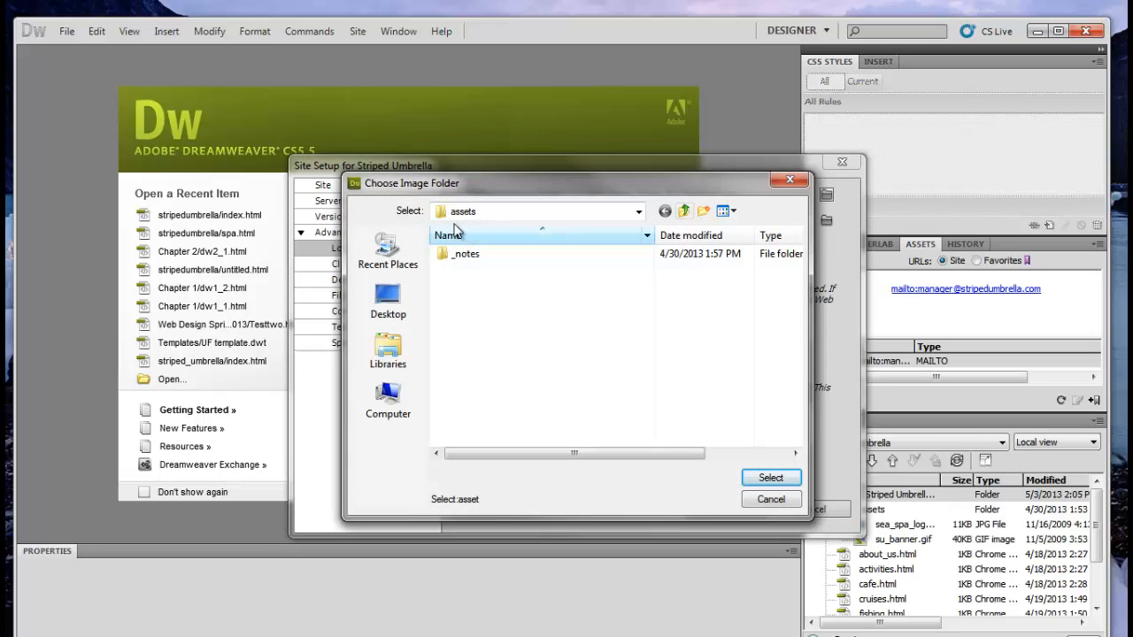
click(638, 212)
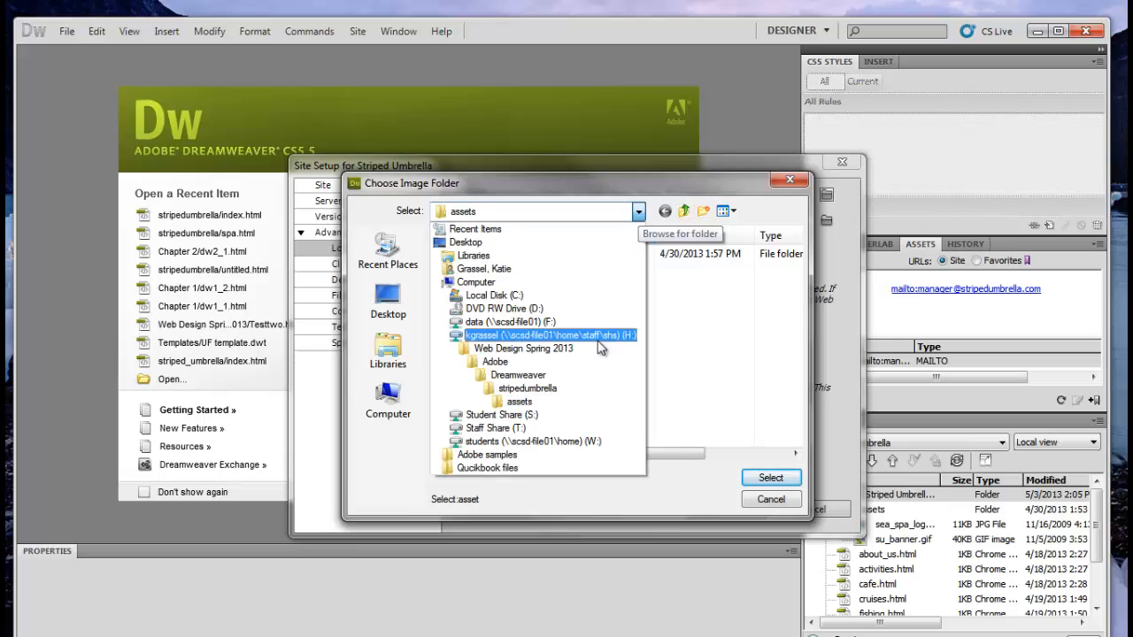
click(536, 406)
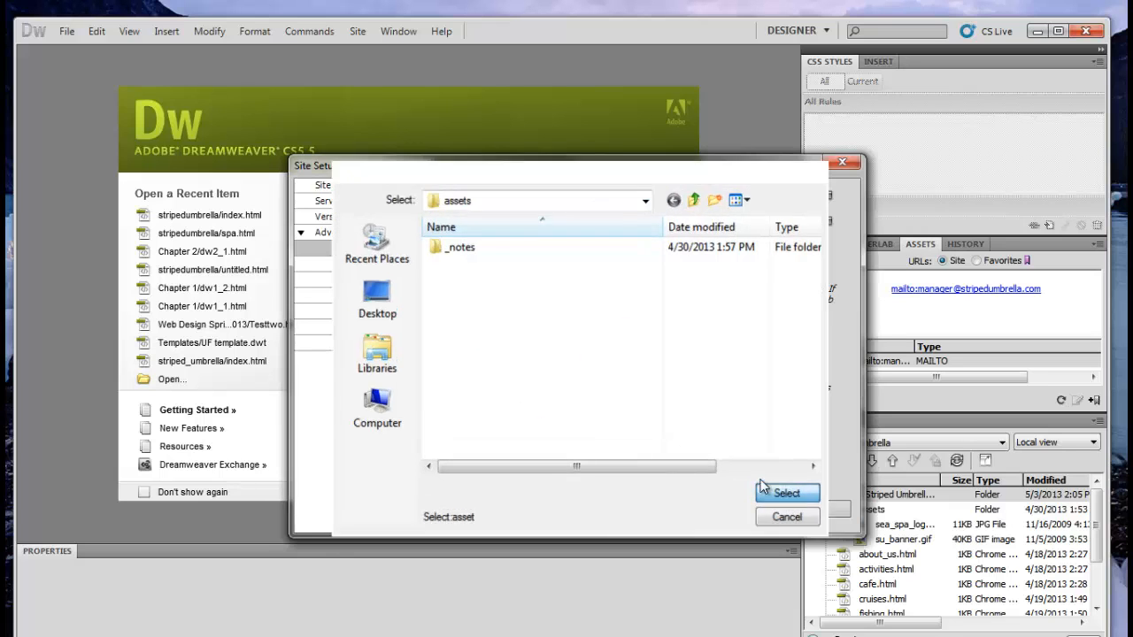
click(767, 478)
click(710, 512)
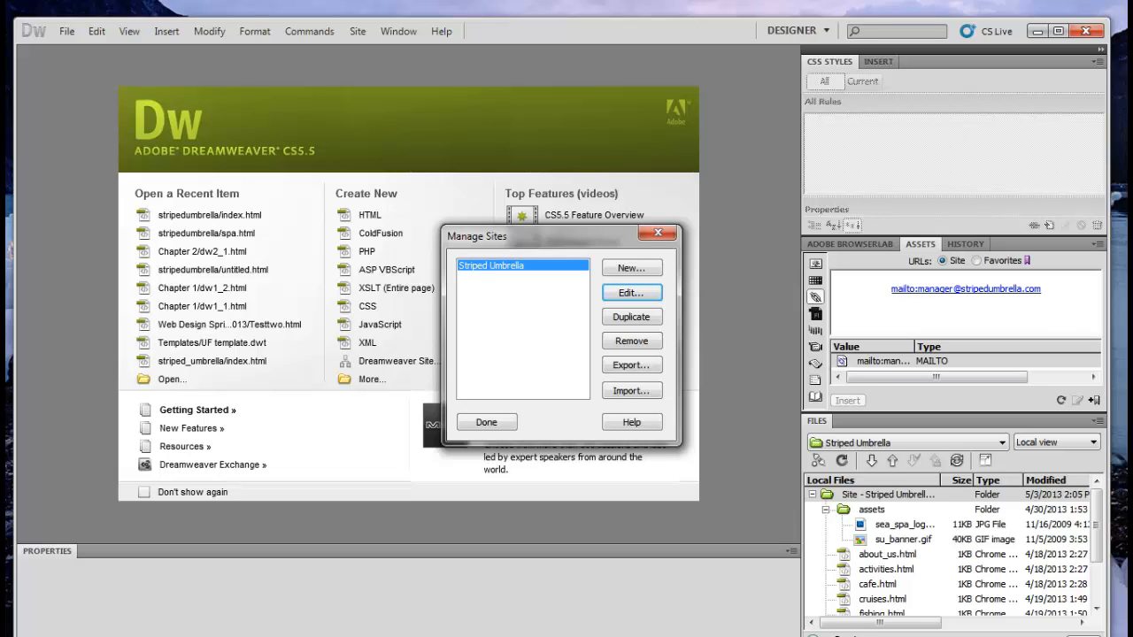
click(486, 422)
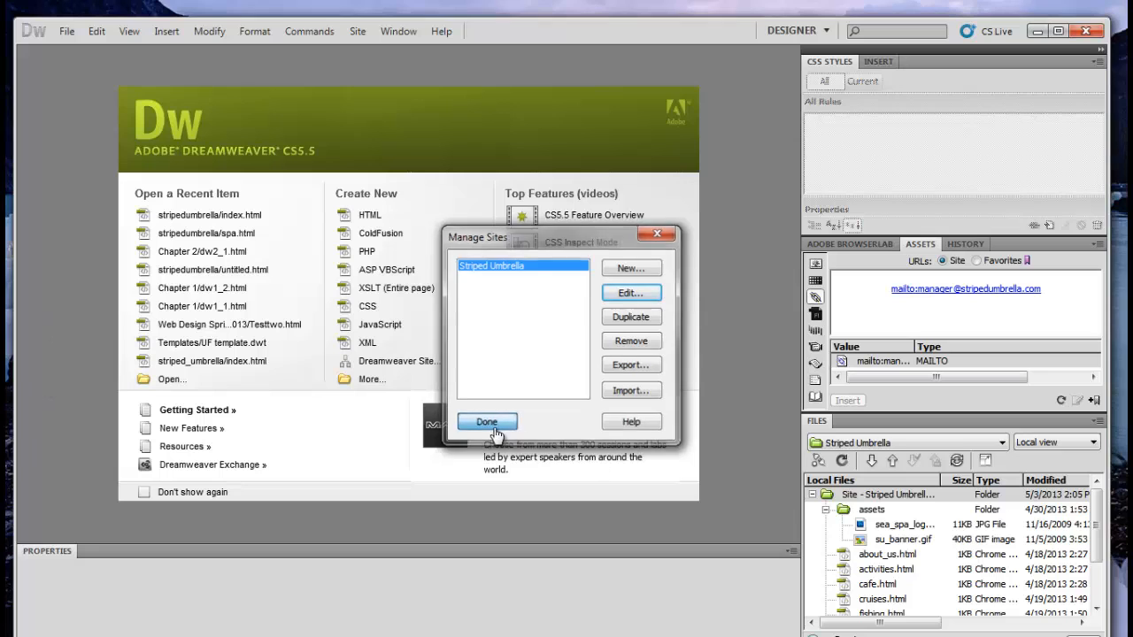
- Open the dw4_1 page from the Chapter 4 folder and show it in Design view only
click(67, 31)
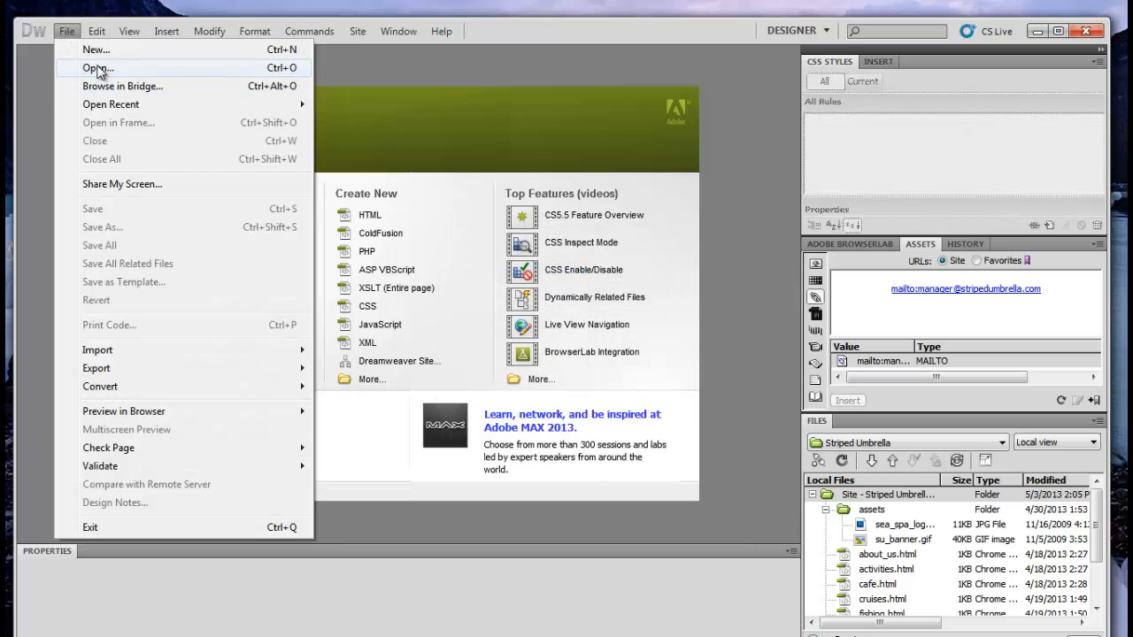
click(85, 68)
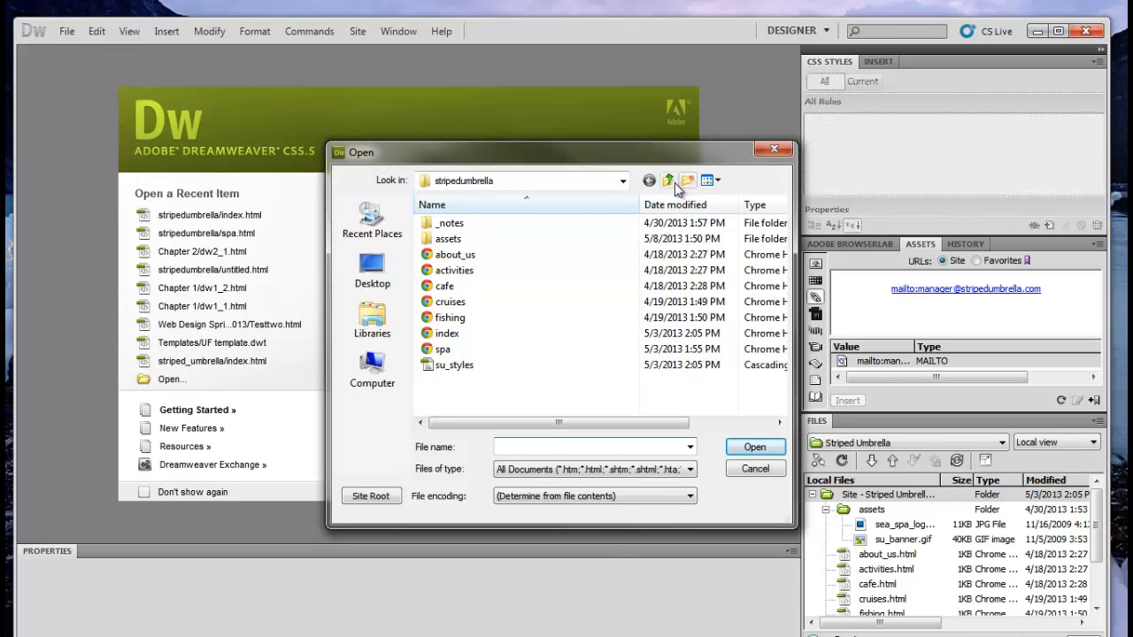
click(670, 181)
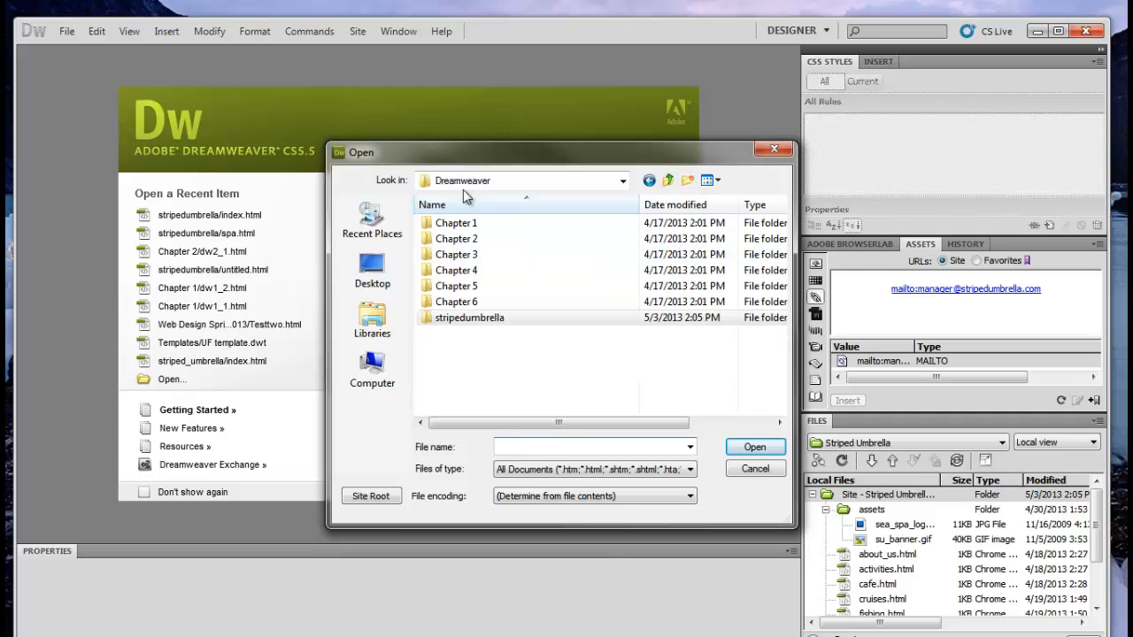
double_click(473, 271)
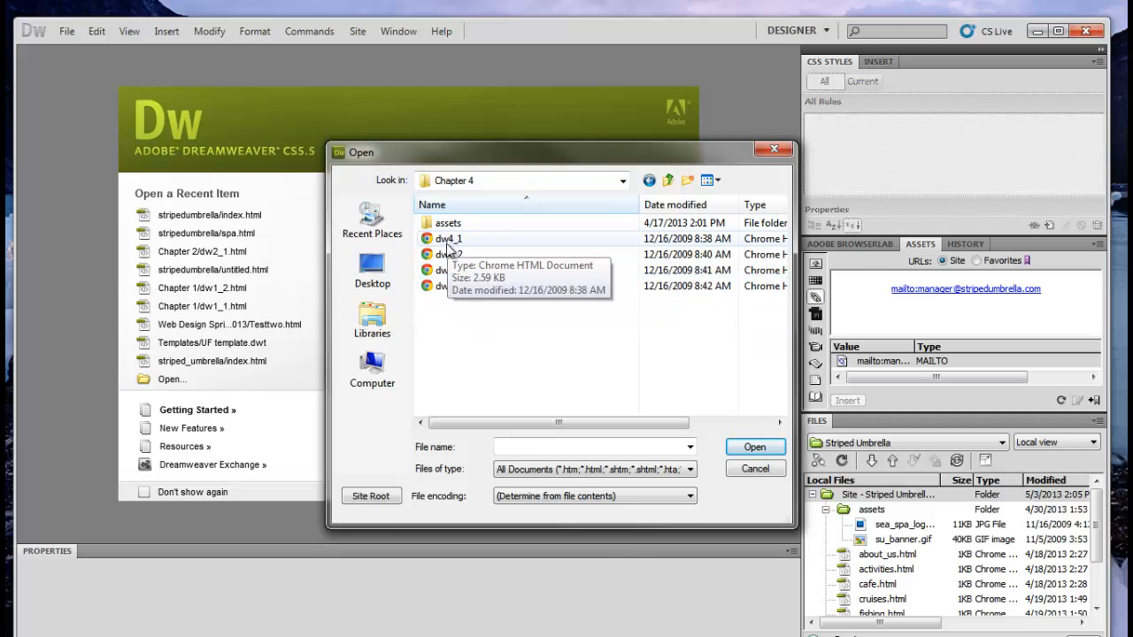
double_click(447, 240)
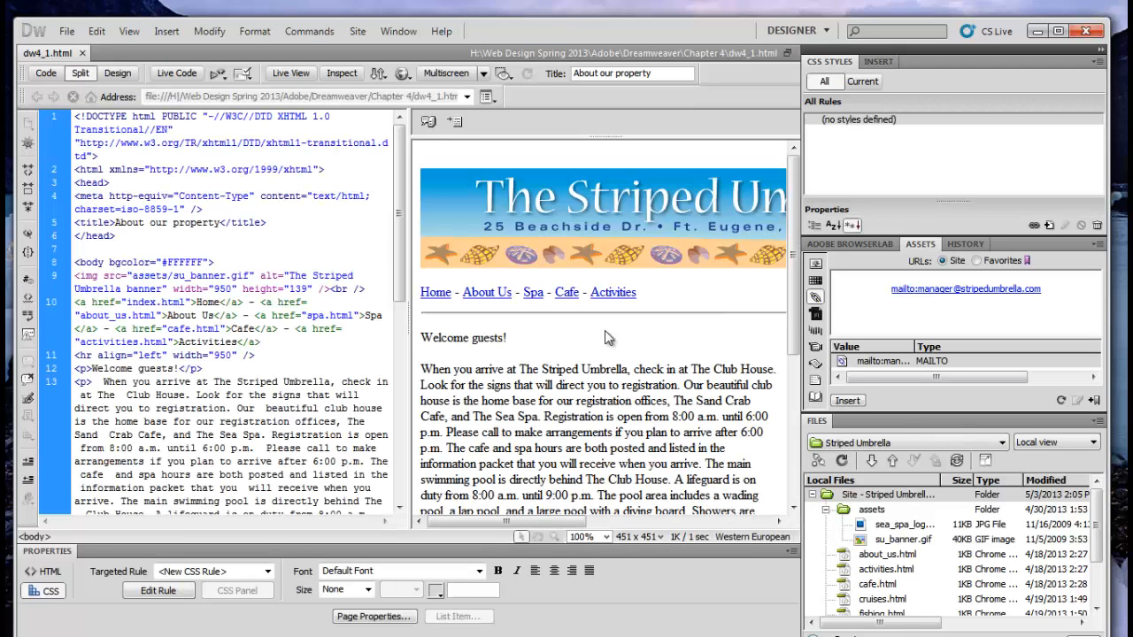
click(118, 75)
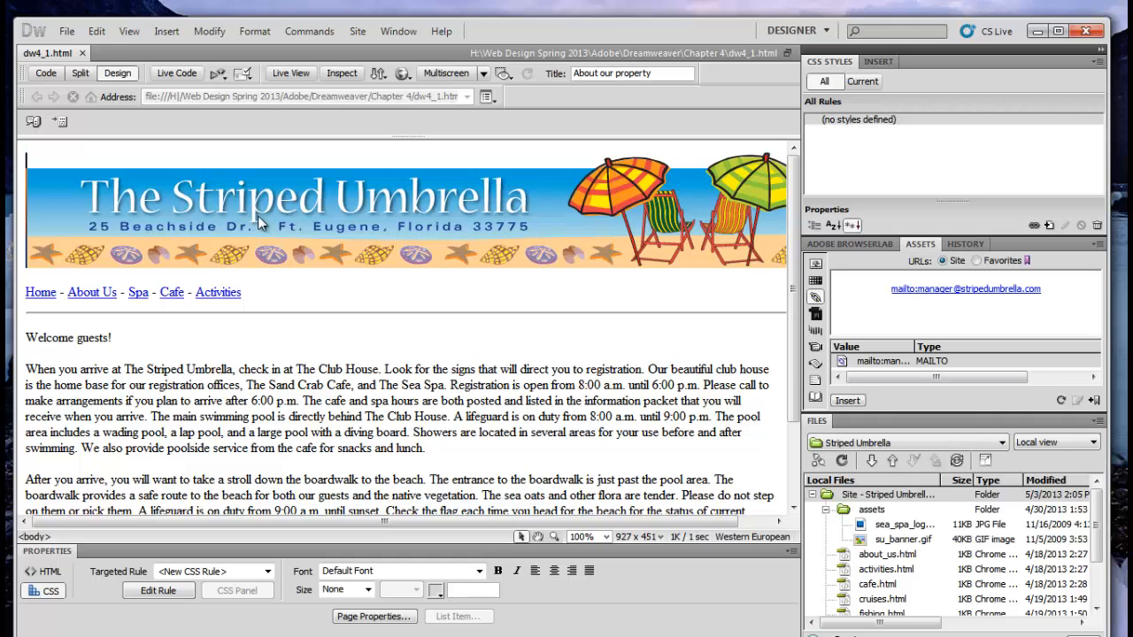
- Save the page as about_us in the stripedumbrella folder, overwriting the existing file and leaving the links without an update
click(66, 31)
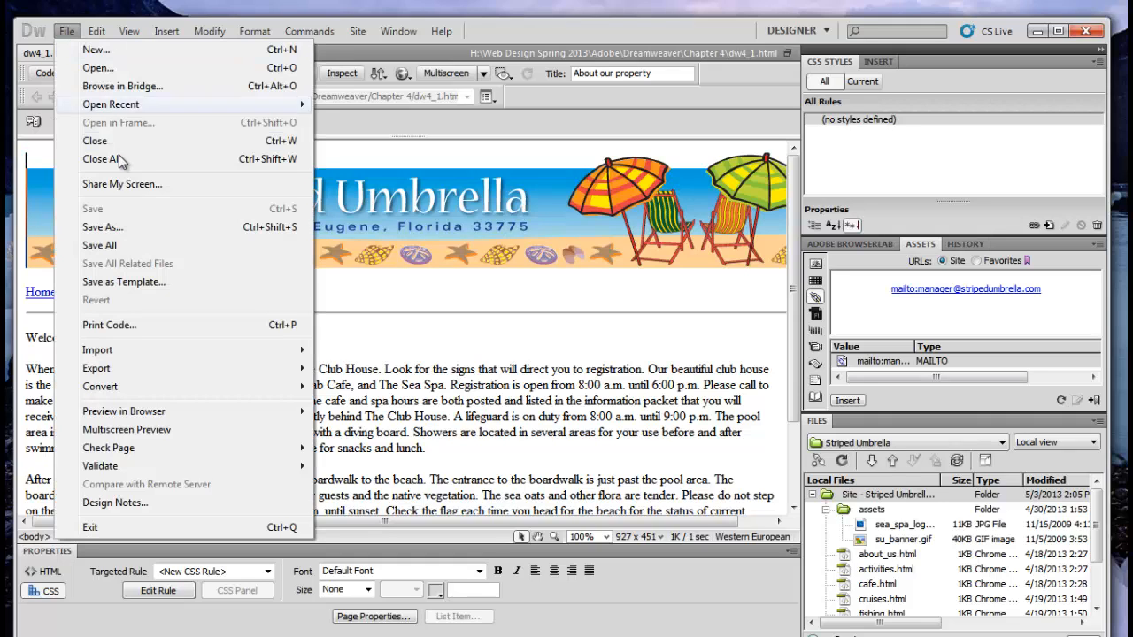
click(129, 235)
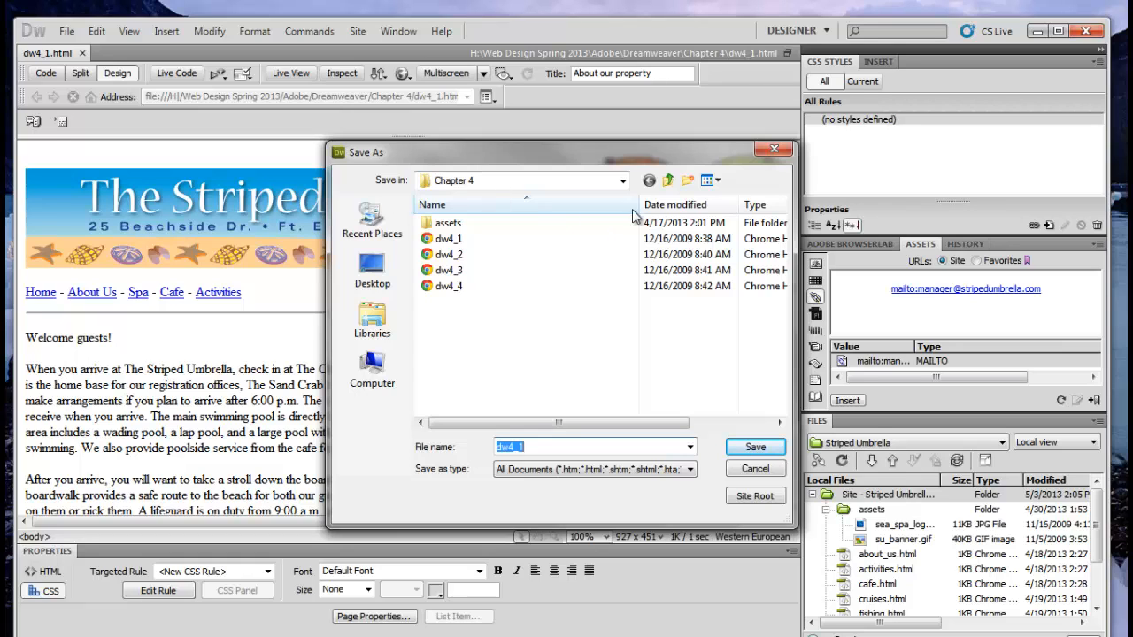
click(667, 181)
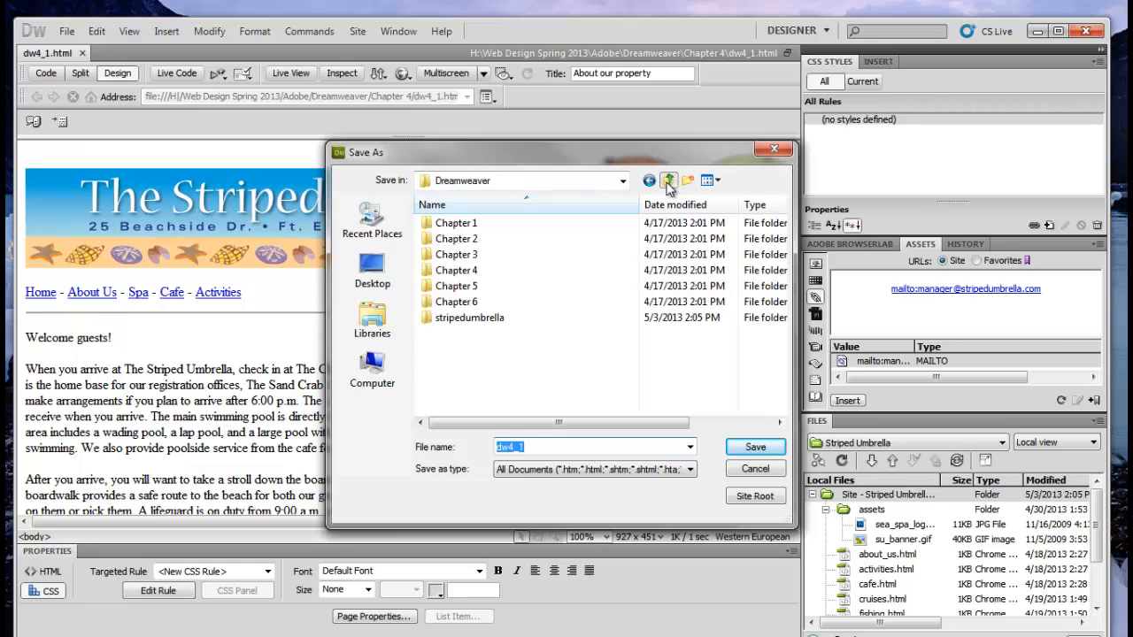
double_click(462, 320)
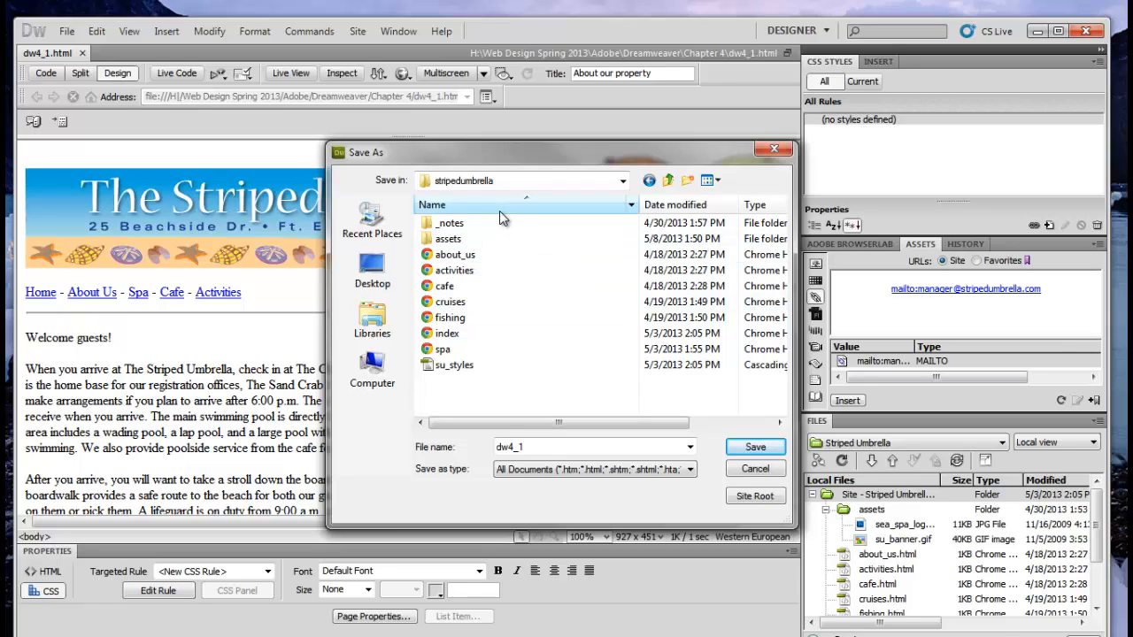
click(455, 257)
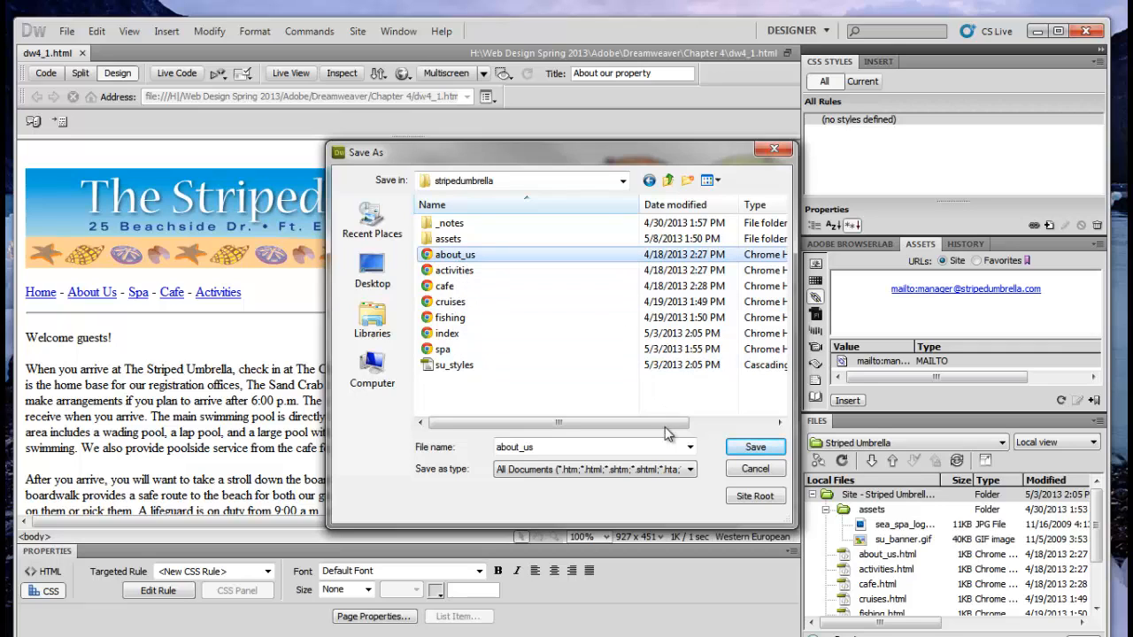
click(755, 448)
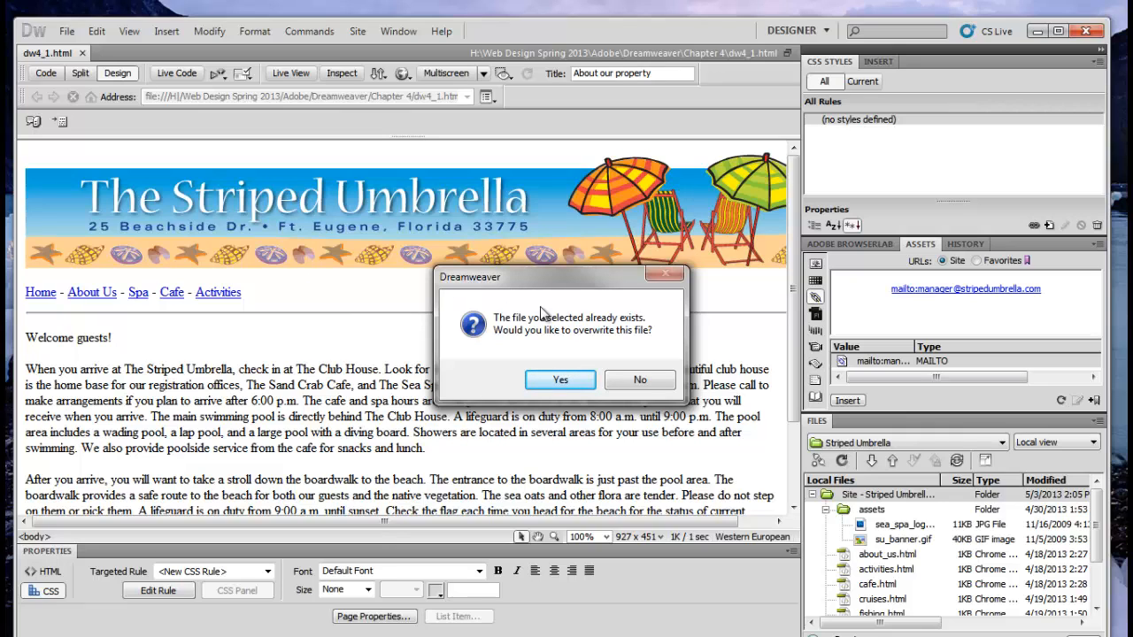
click(571, 380)
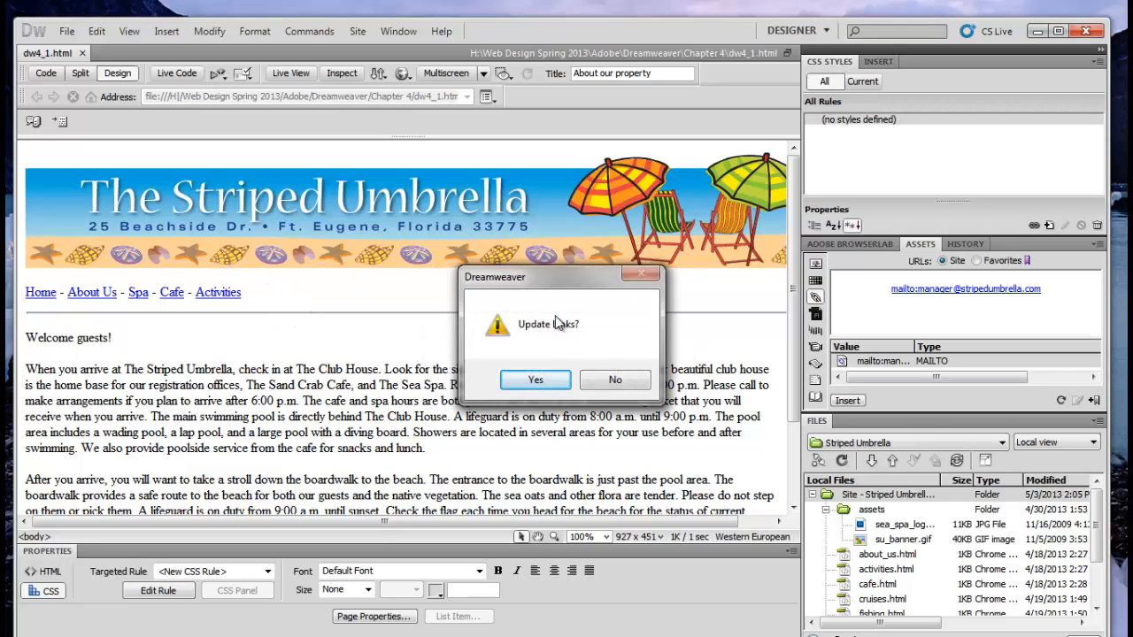
click(620, 380)
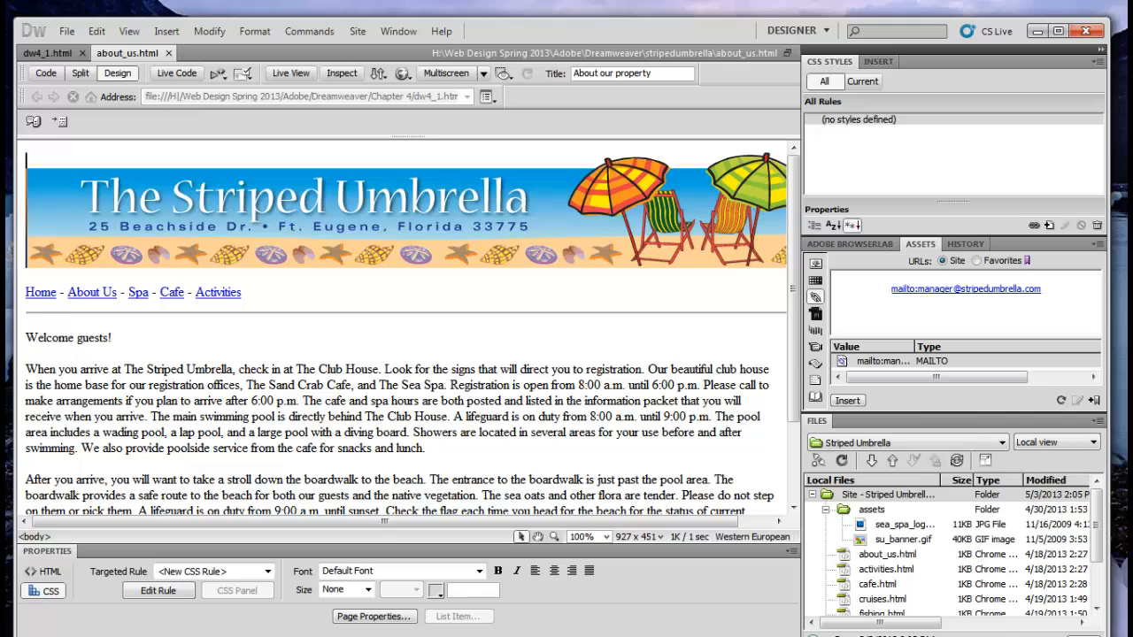
- Check the Home link's HTML properties and attach the external style sheet su_styles.css to the page as a link, expanding its rules
click(40, 292)
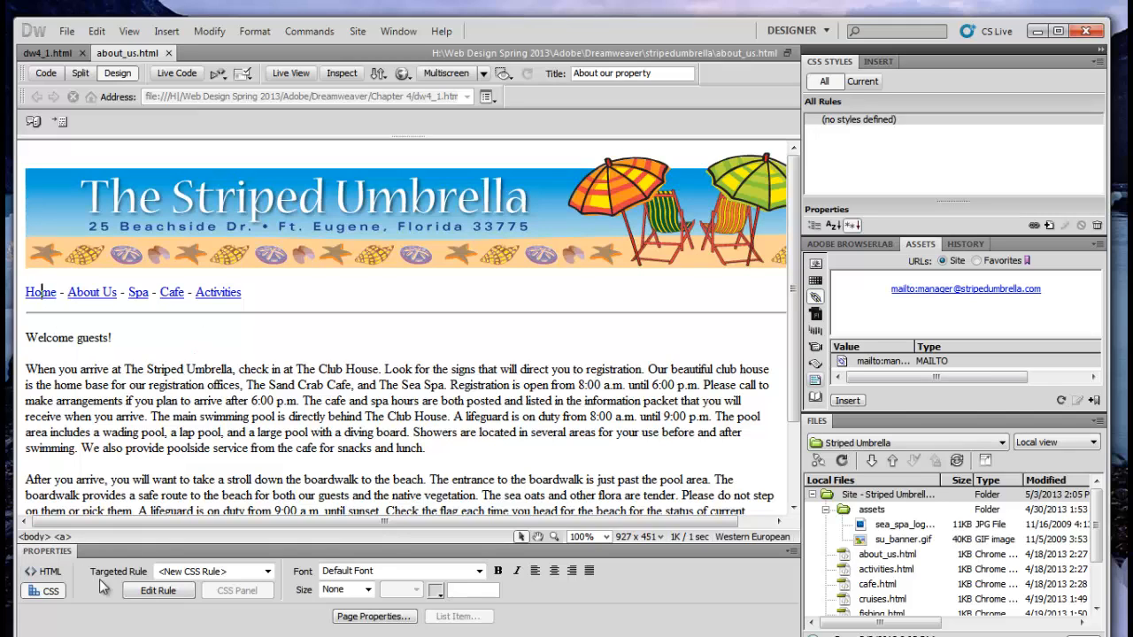
click(49, 572)
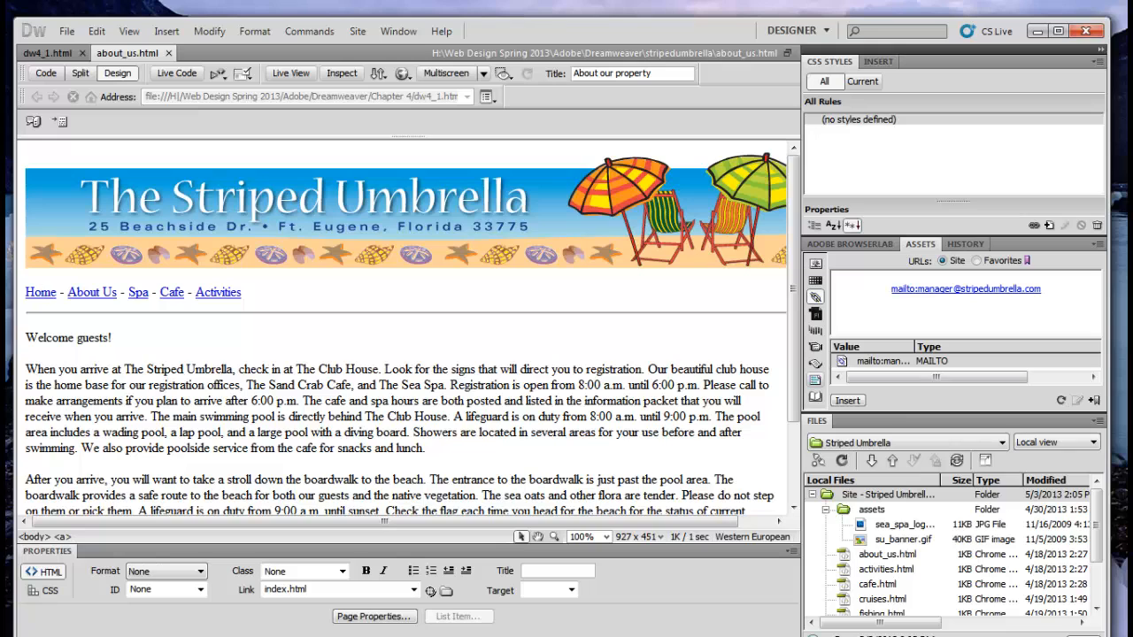
click(1035, 227)
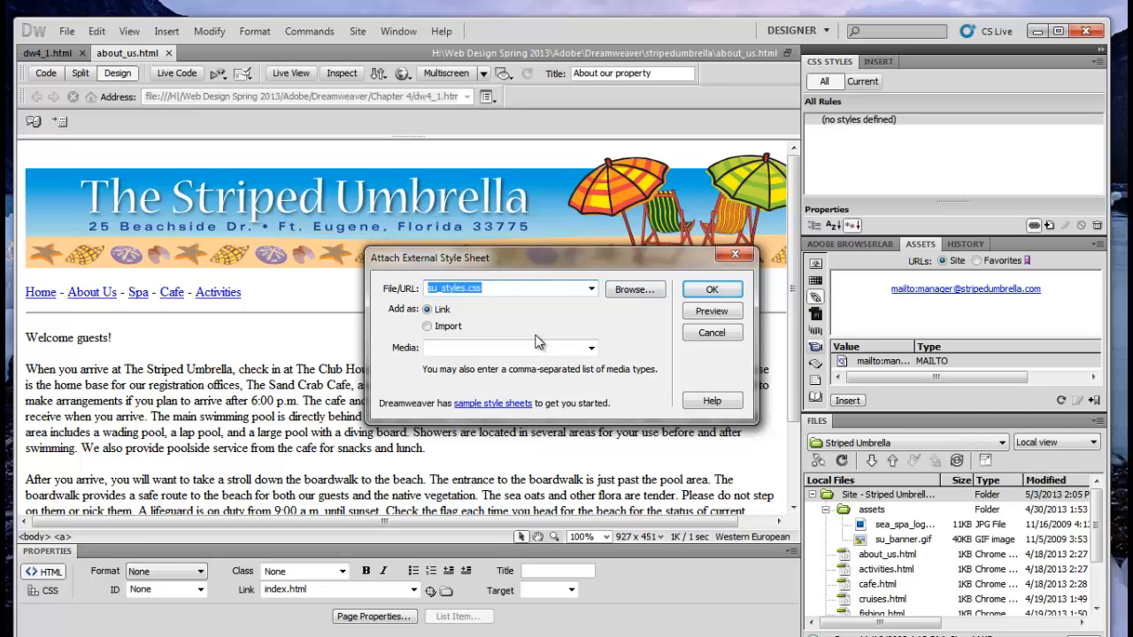
click(712, 290)
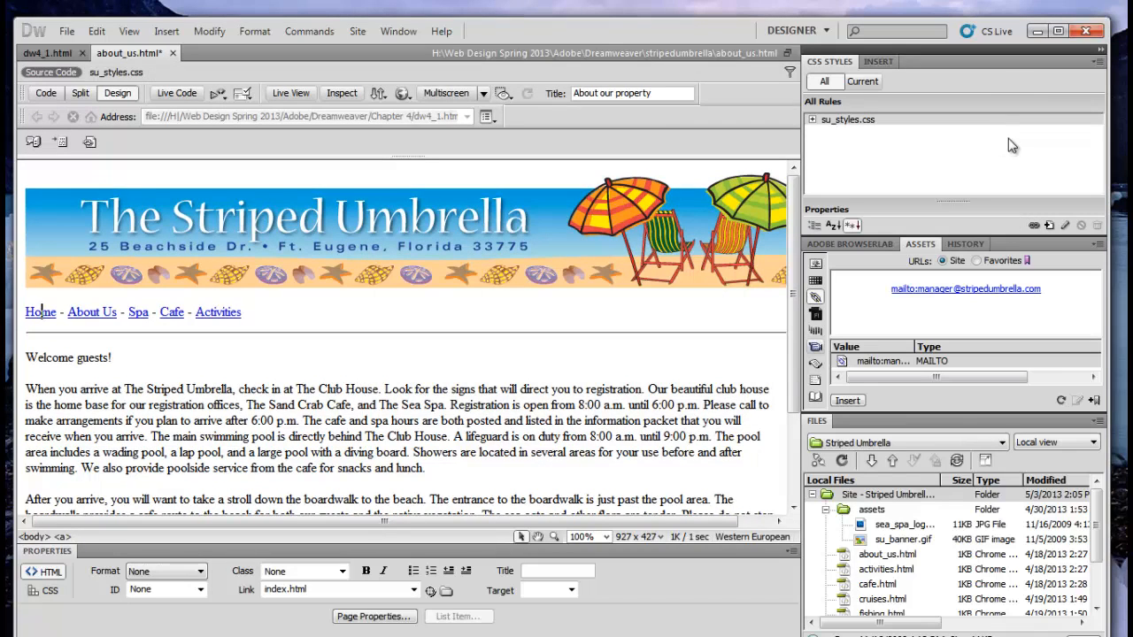
click(812, 120)
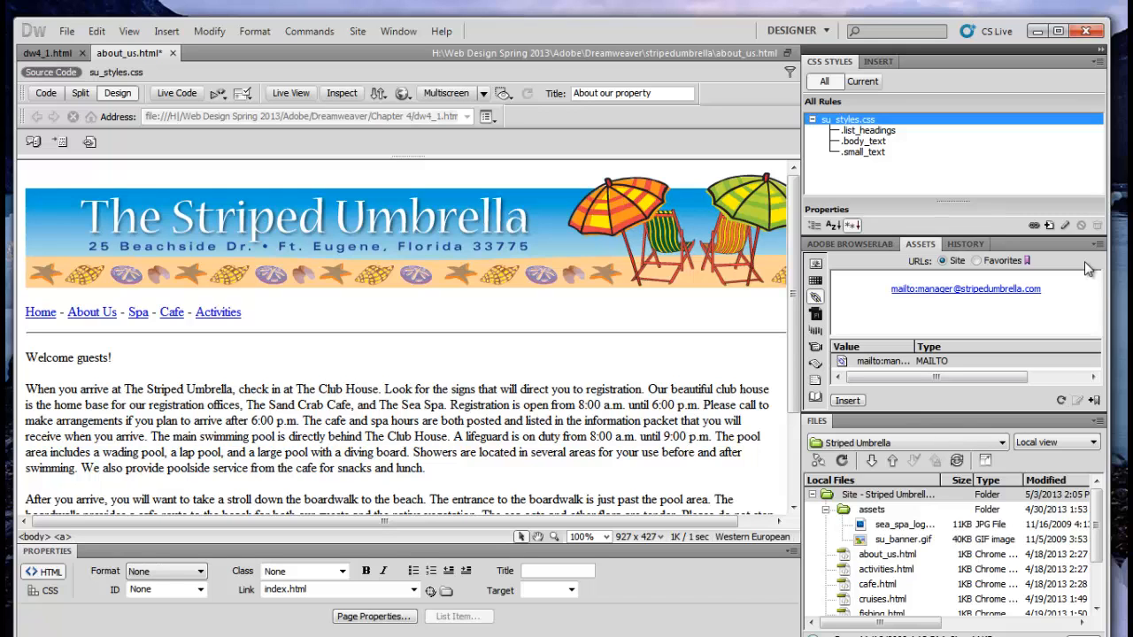
- Apply the body_text style rule to the two paragraphs below "Welcome guests!"
click(346, 363)
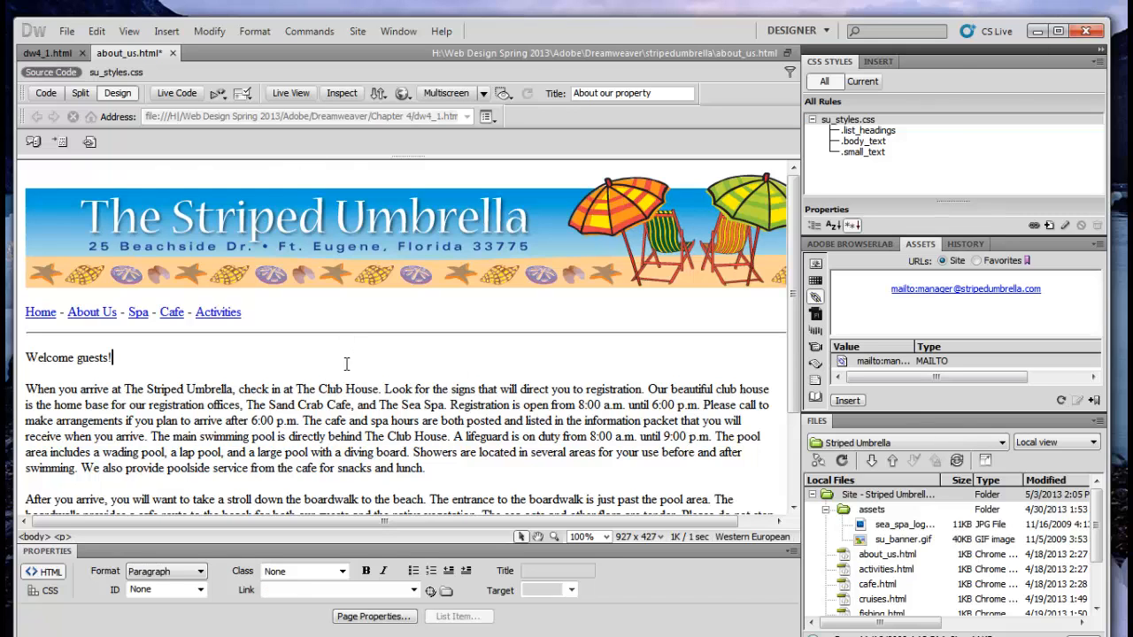
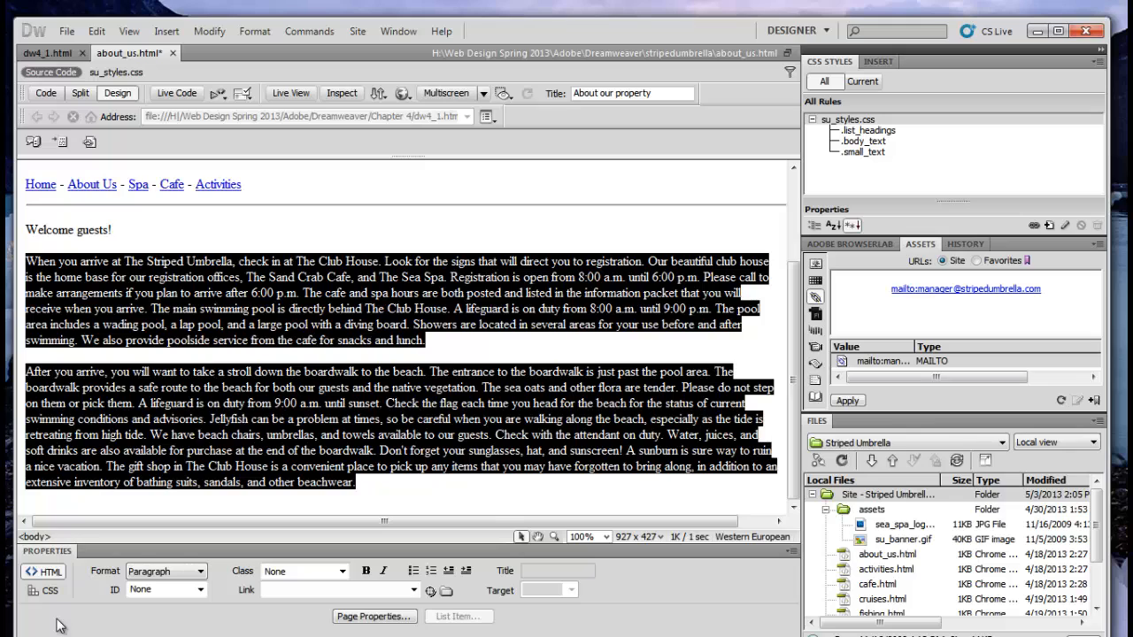
click(53, 598)
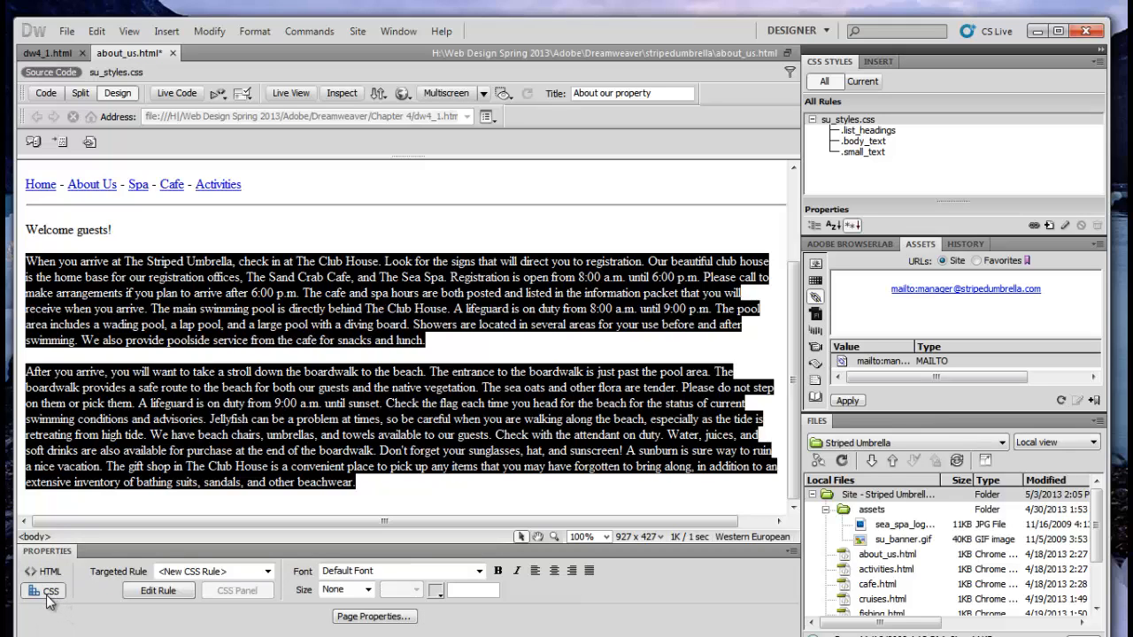
click(269, 572)
click(214, 522)
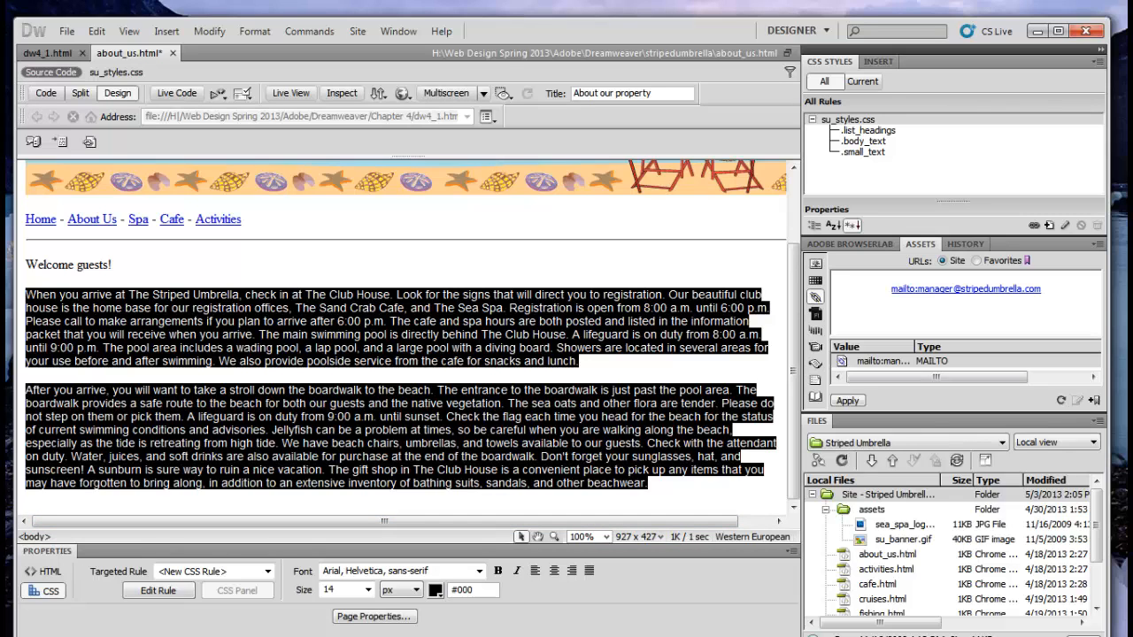
- Format the "Welcome guests!" line above the two paragraphs as Heading 3
click(50, 571)
click(118, 264)
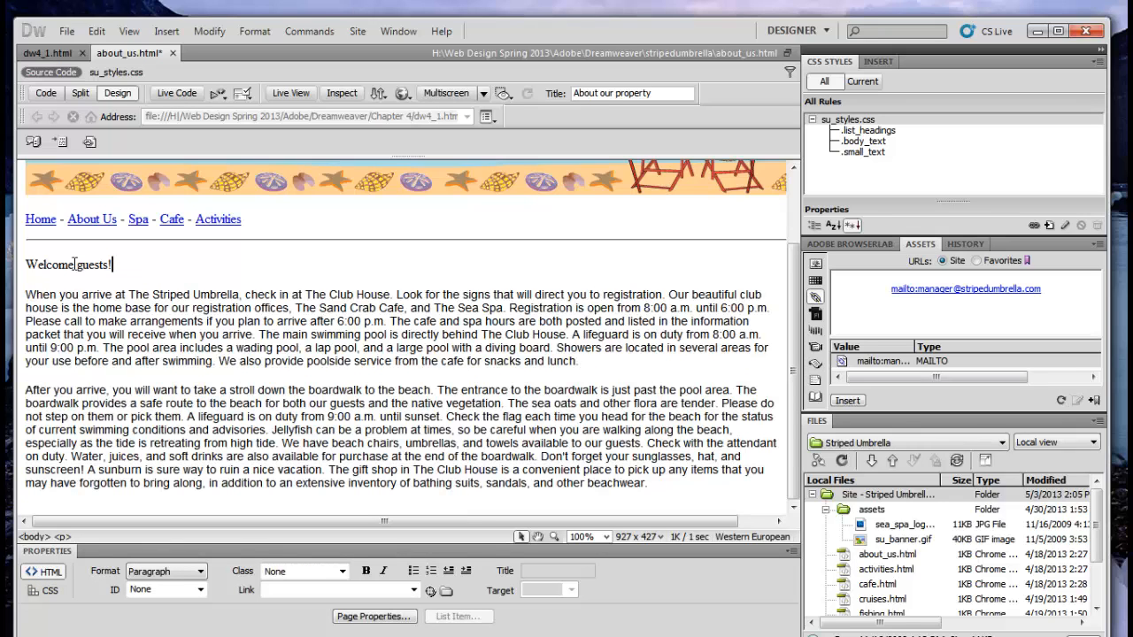
triple_click(75, 264)
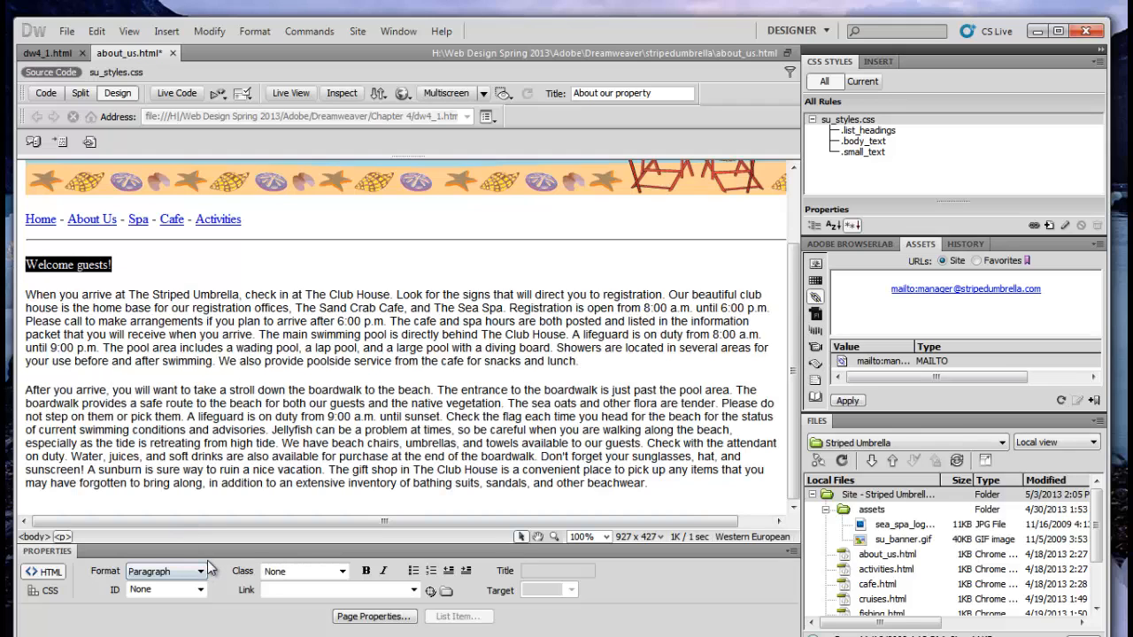
click(202, 574)
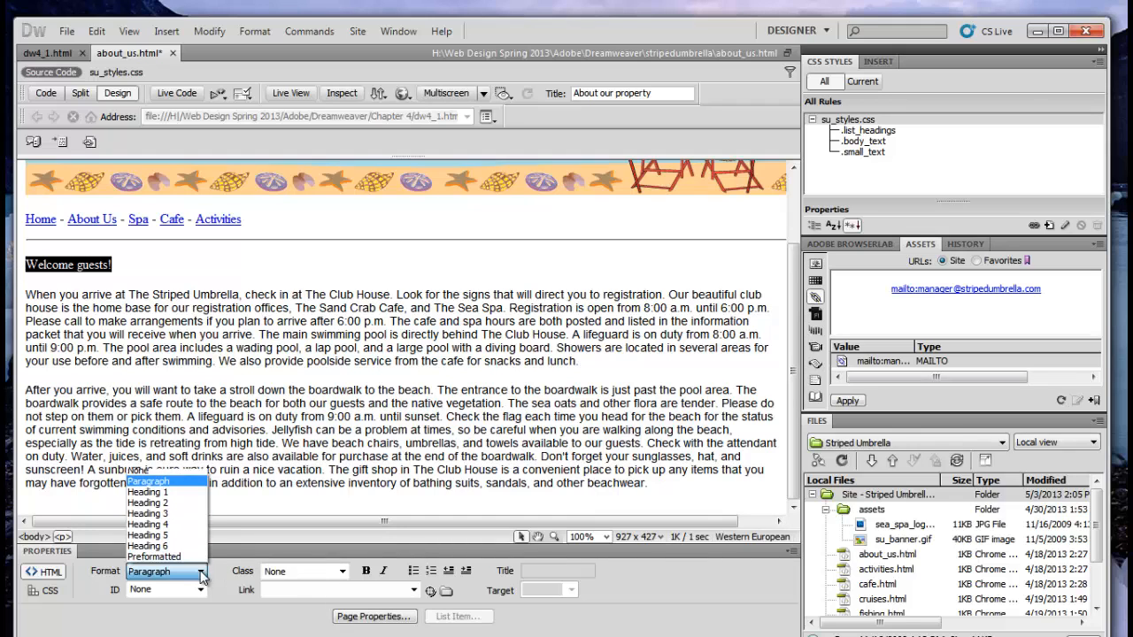
click(180, 513)
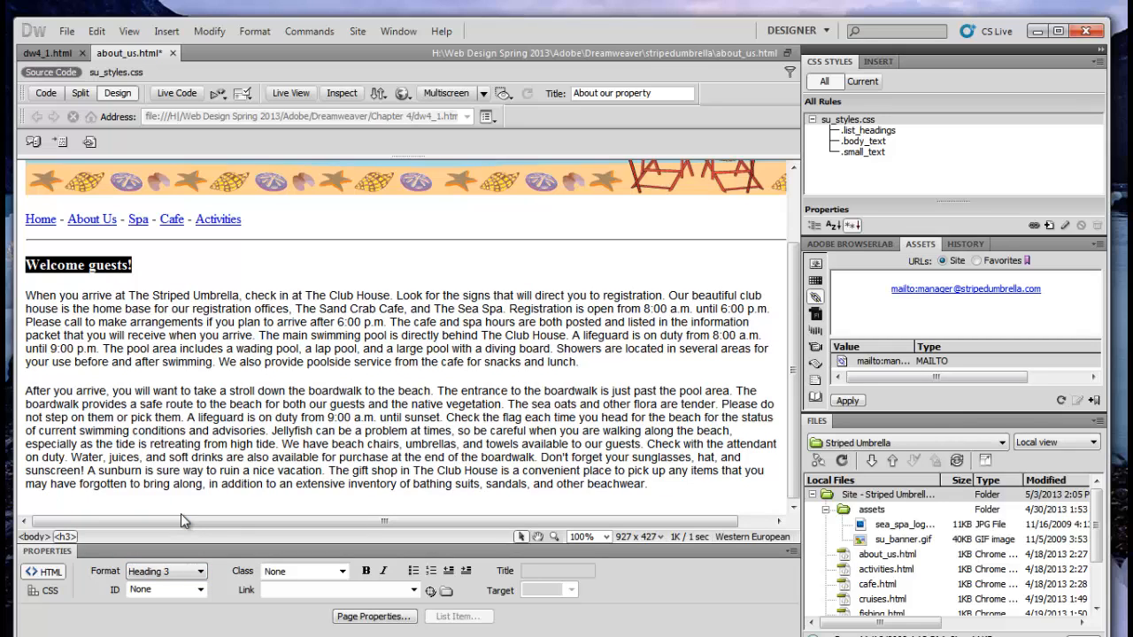
click(124, 287)
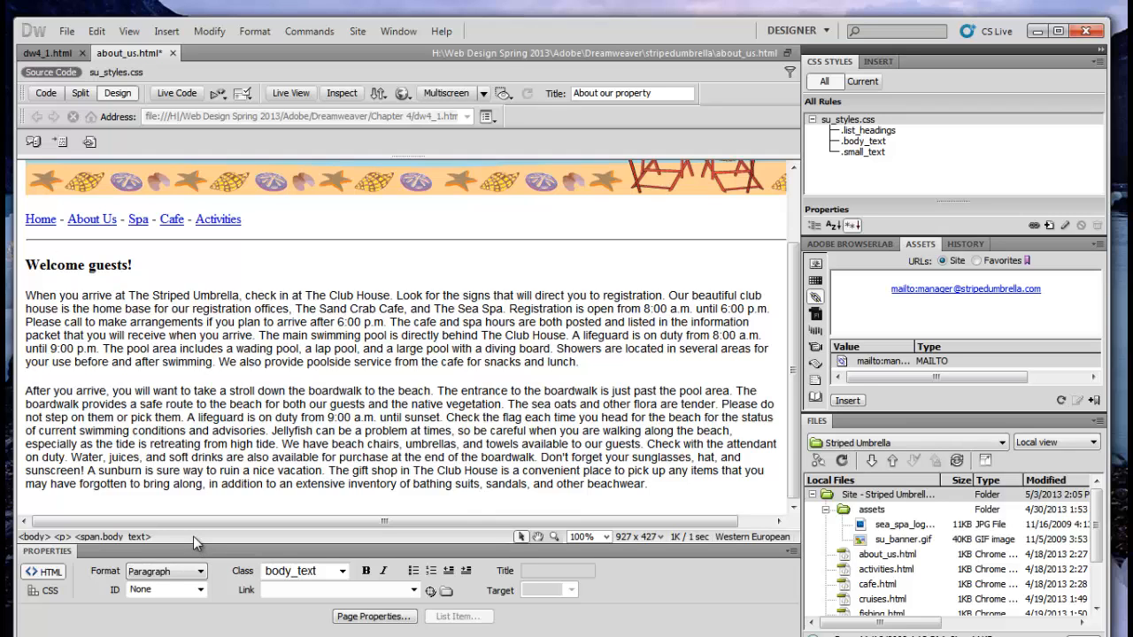
- Insert the club_house image from the Chapter 4 assets folder before "When you arrive" in the first paragraph
click(27, 295)
click(879, 64)
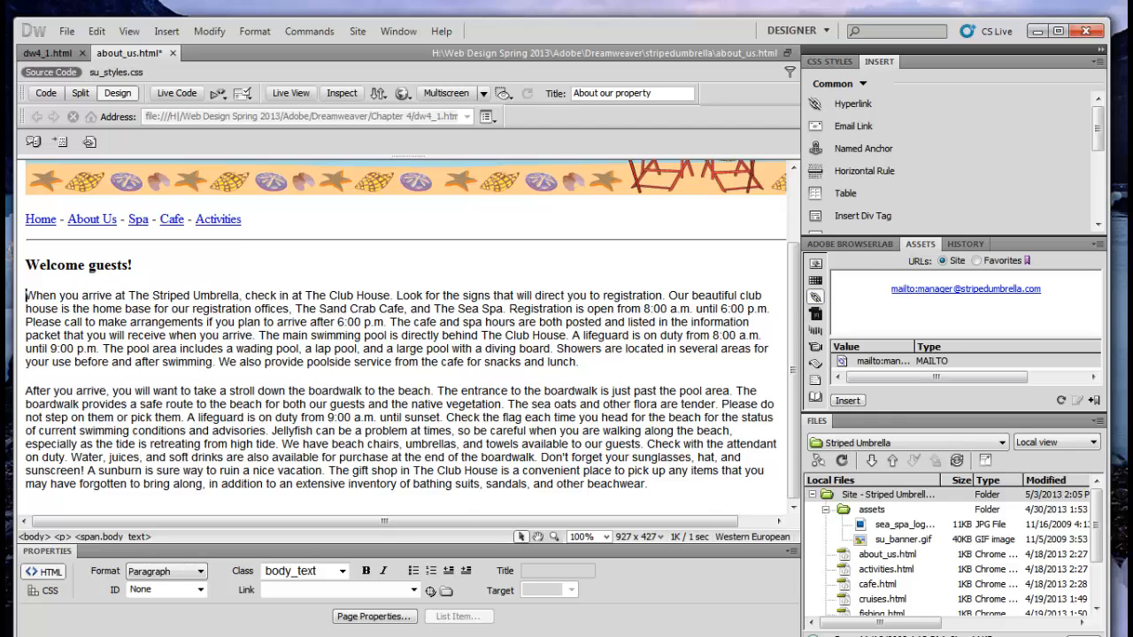
drag(1098, 126, 1098, 144)
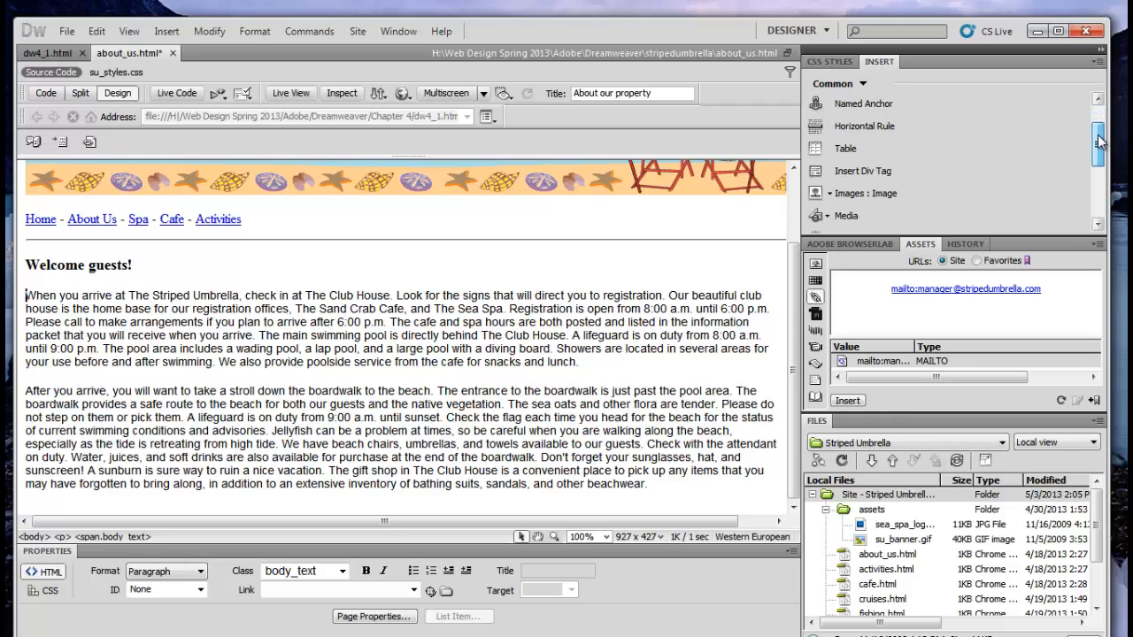
click(852, 197)
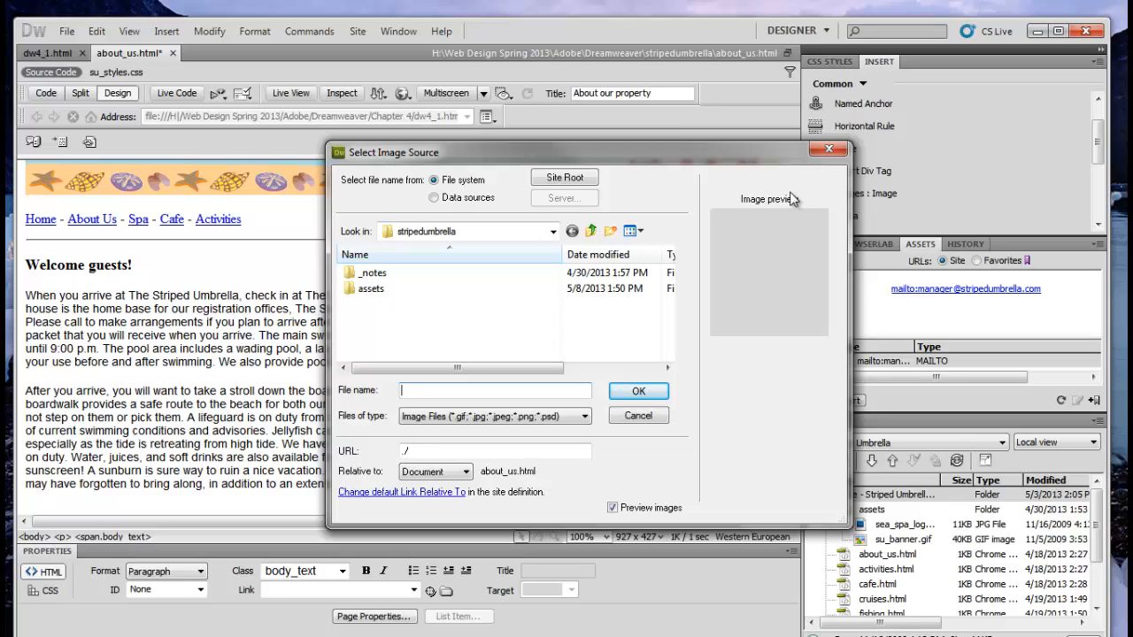
click(552, 233)
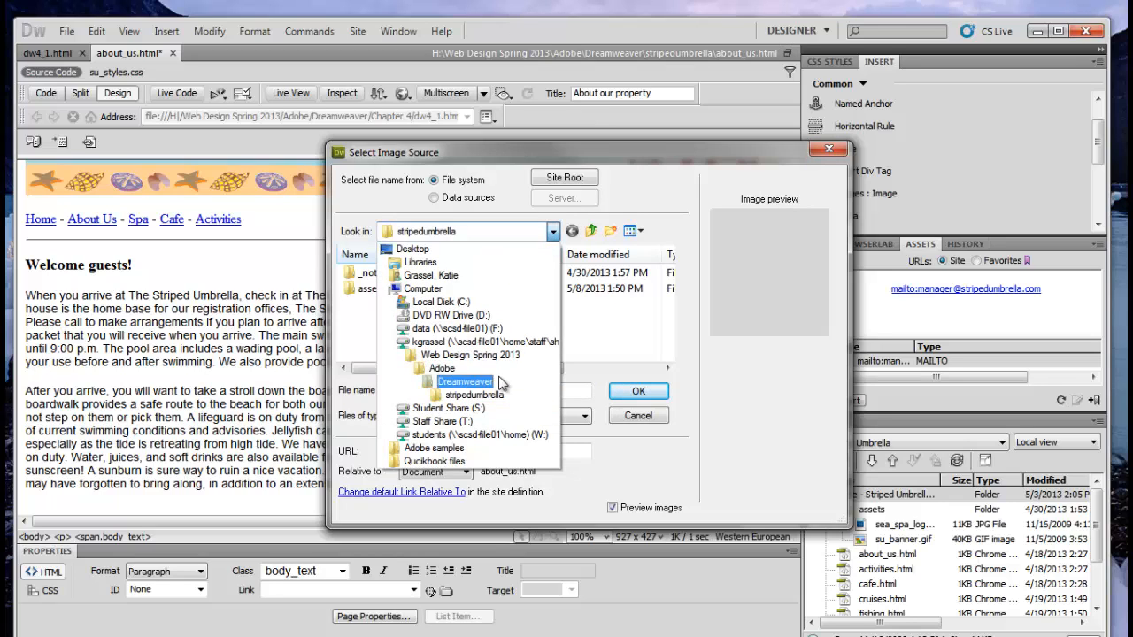
click(501, 384)
double_click(390, 312)
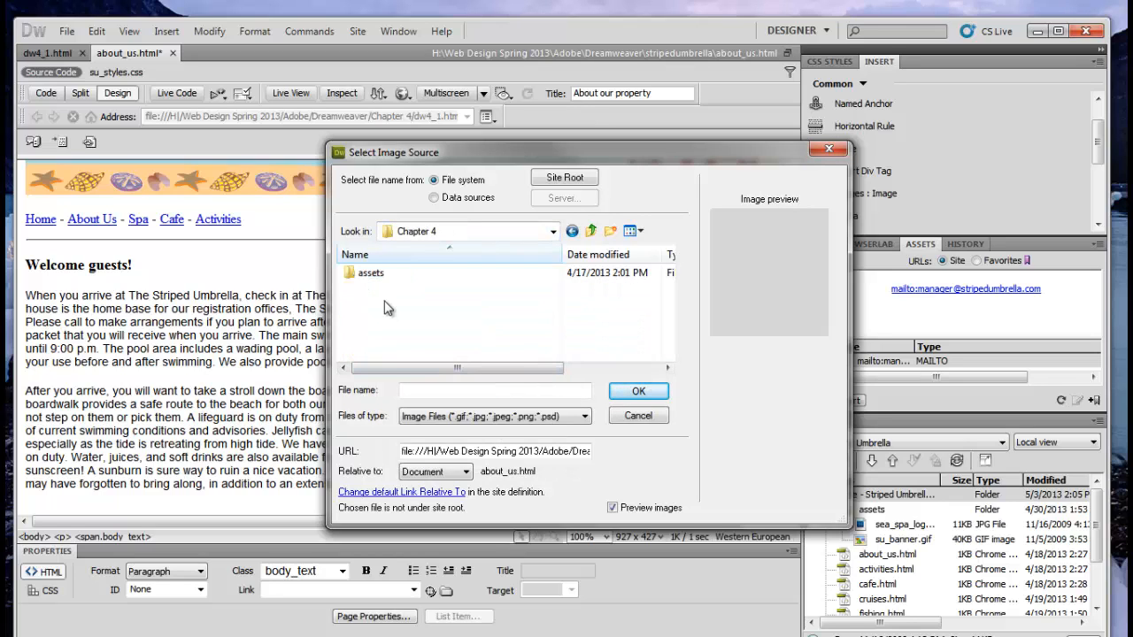
double_click(368, 275)
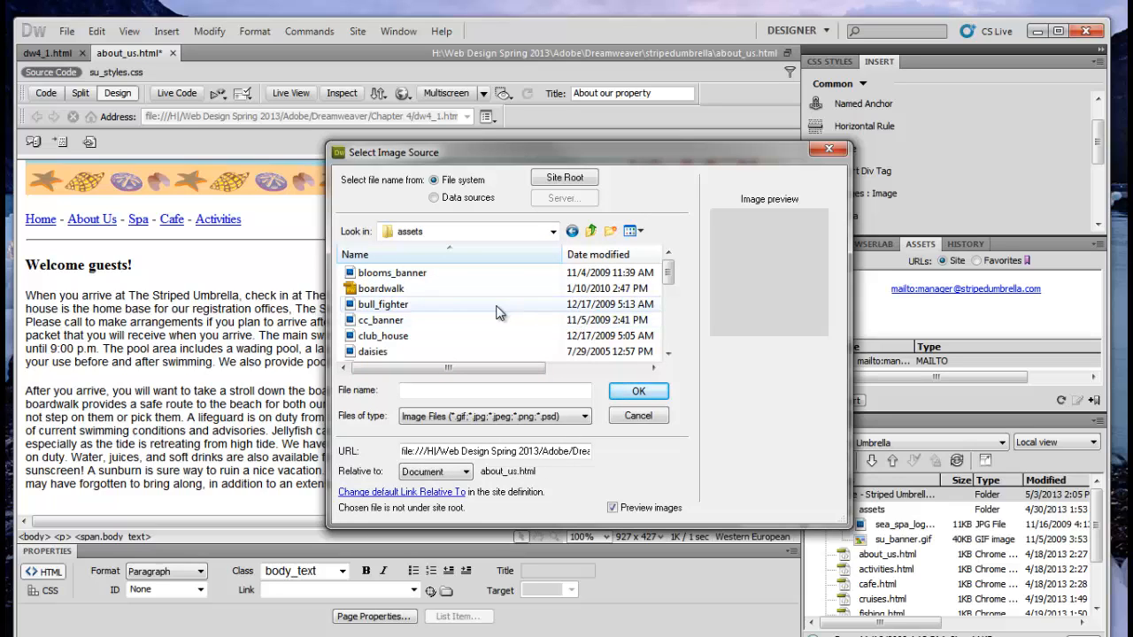
click(413, 340)
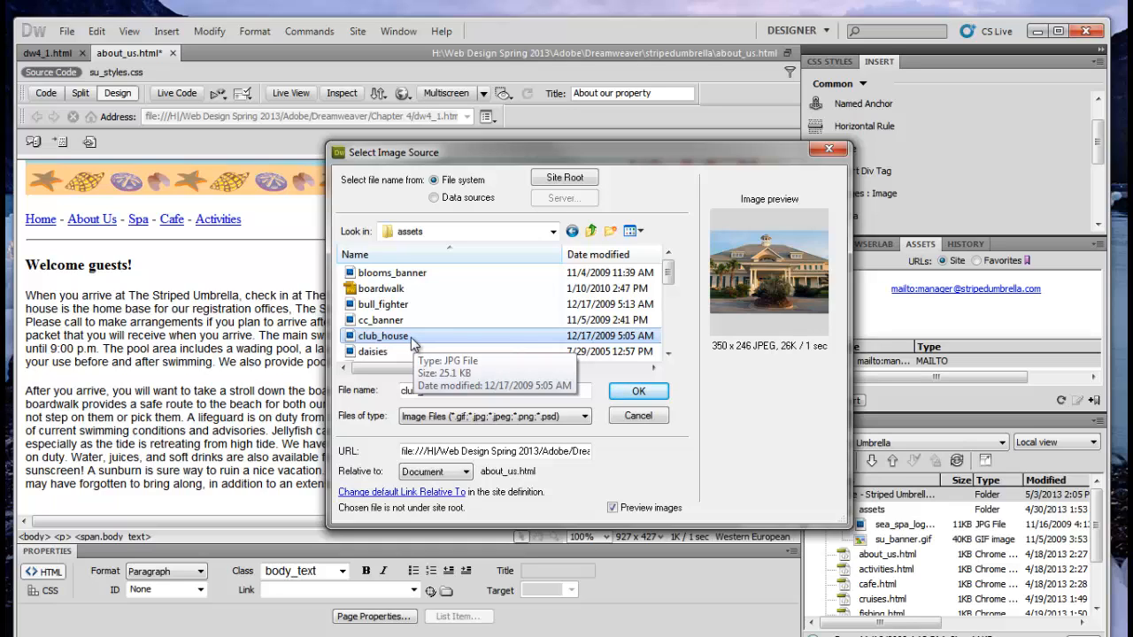
click(639, 392)
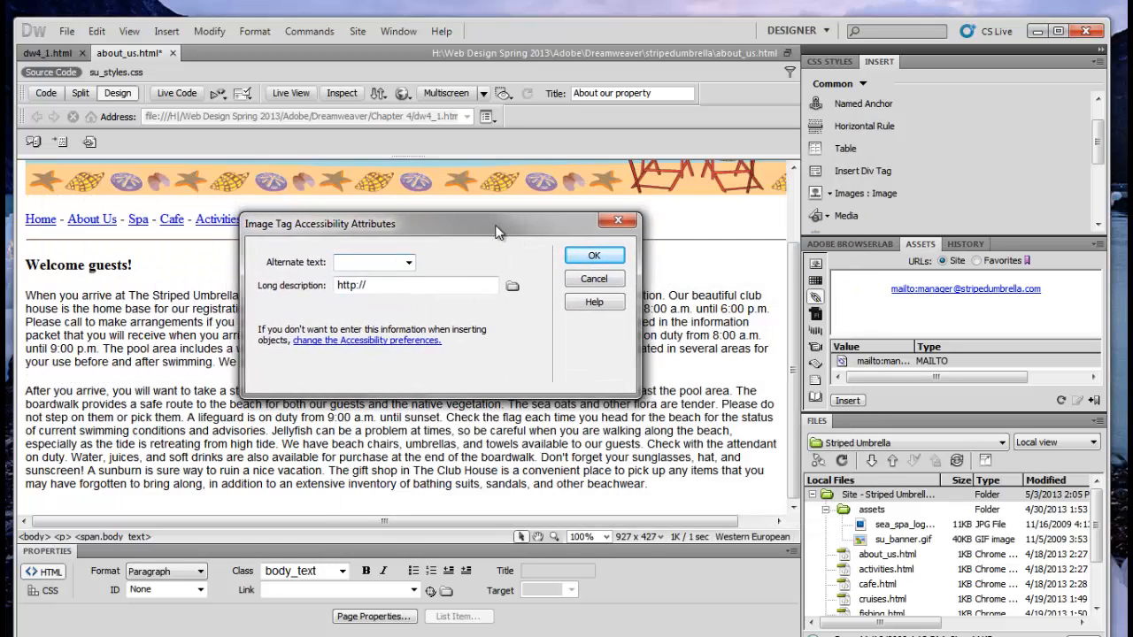
- Give the club house image the alternate text "Club House" and place it on the page
drag(496, 232, 505, 232)
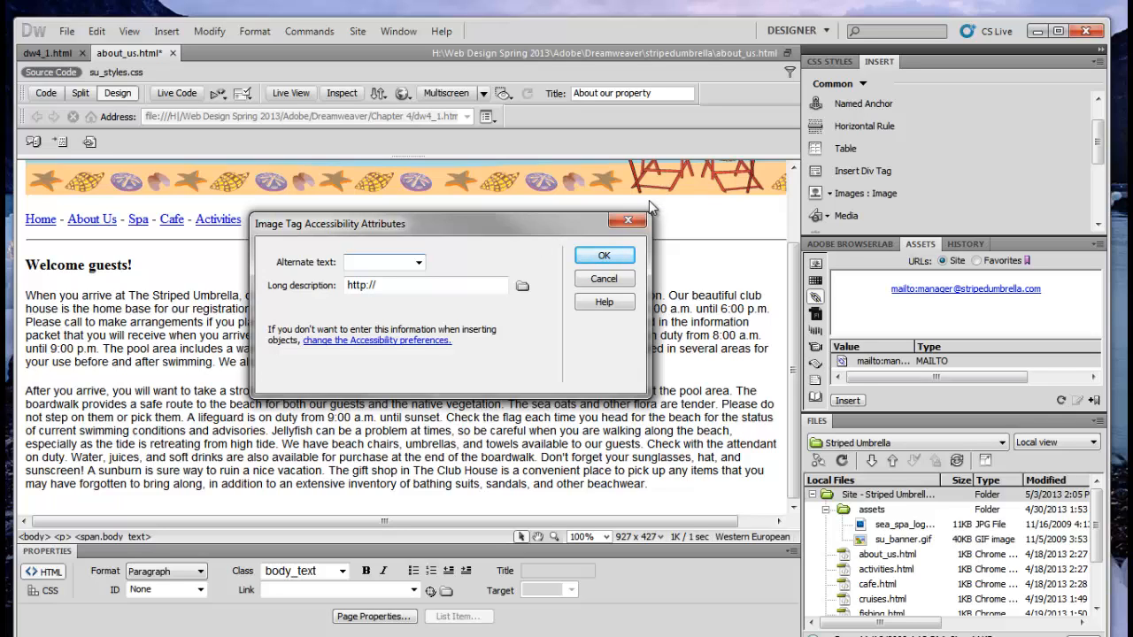
text(Club House)
click(604, 256)
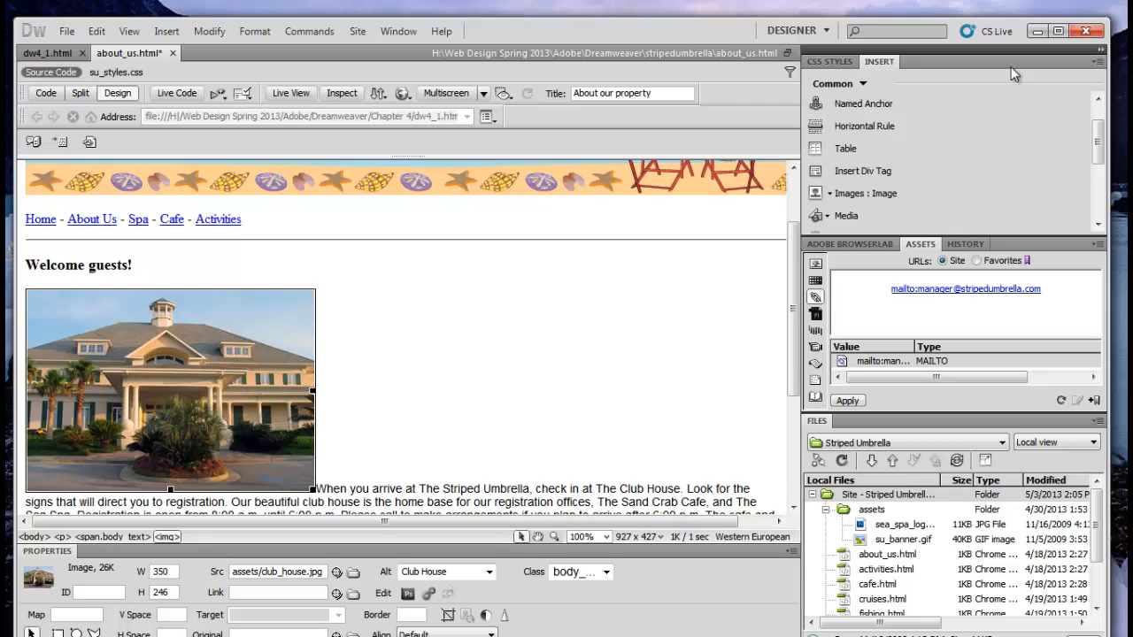
- Refresh the site's file list and show the site's images as assets in an enlarged, refreshed list
click(845, 463)
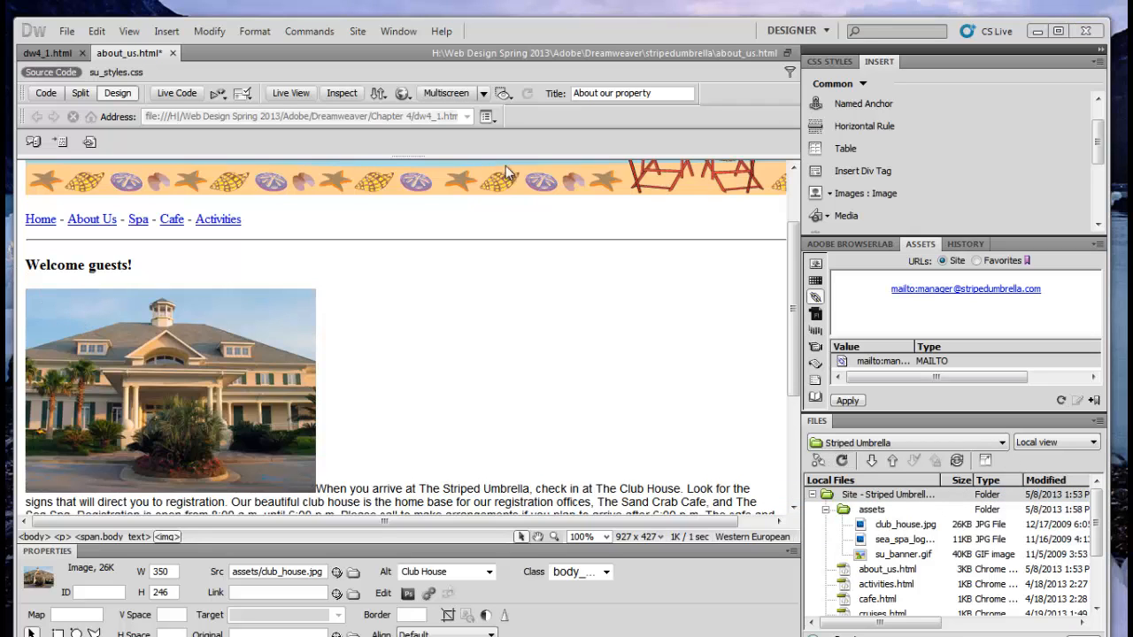
drag(794, 301, 793, 346)
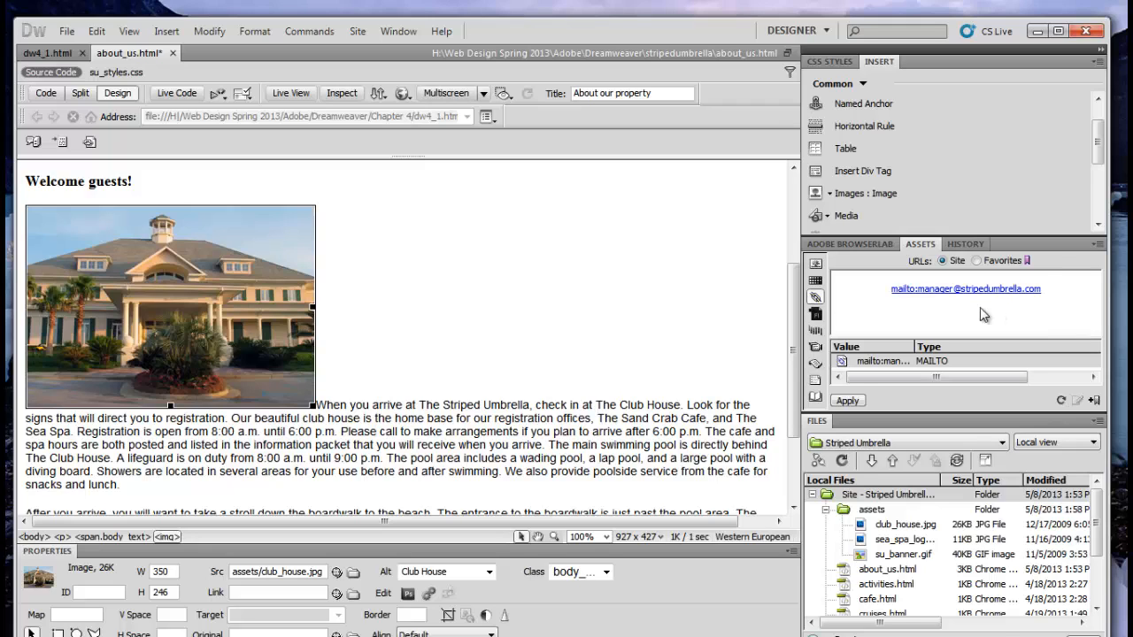
click(816, 263)
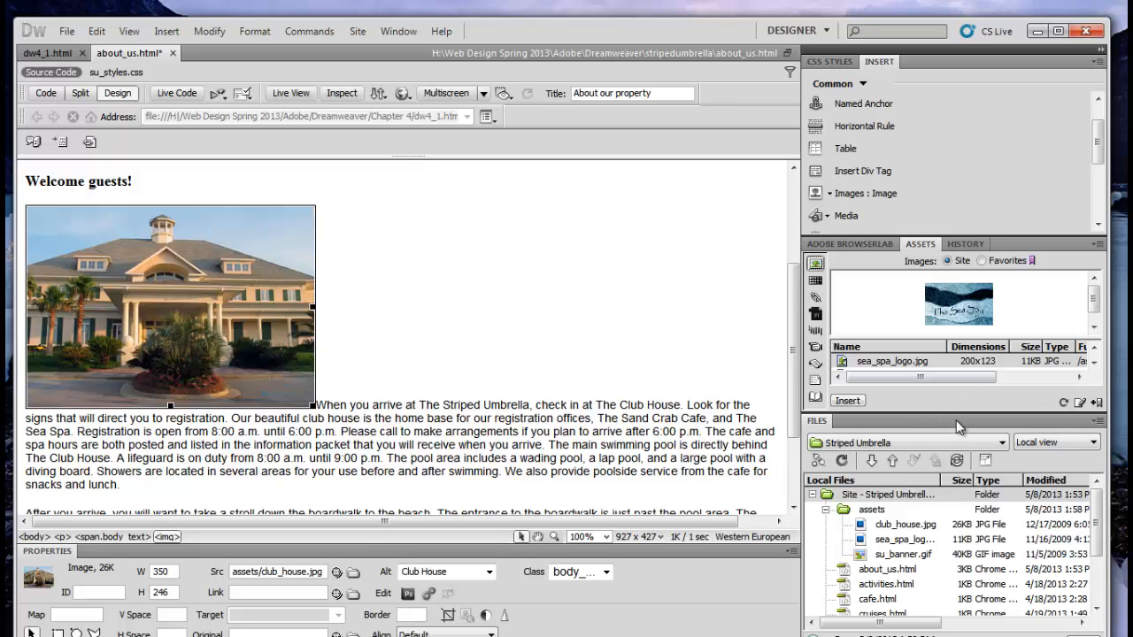
drag(957, 415, 967, 479)
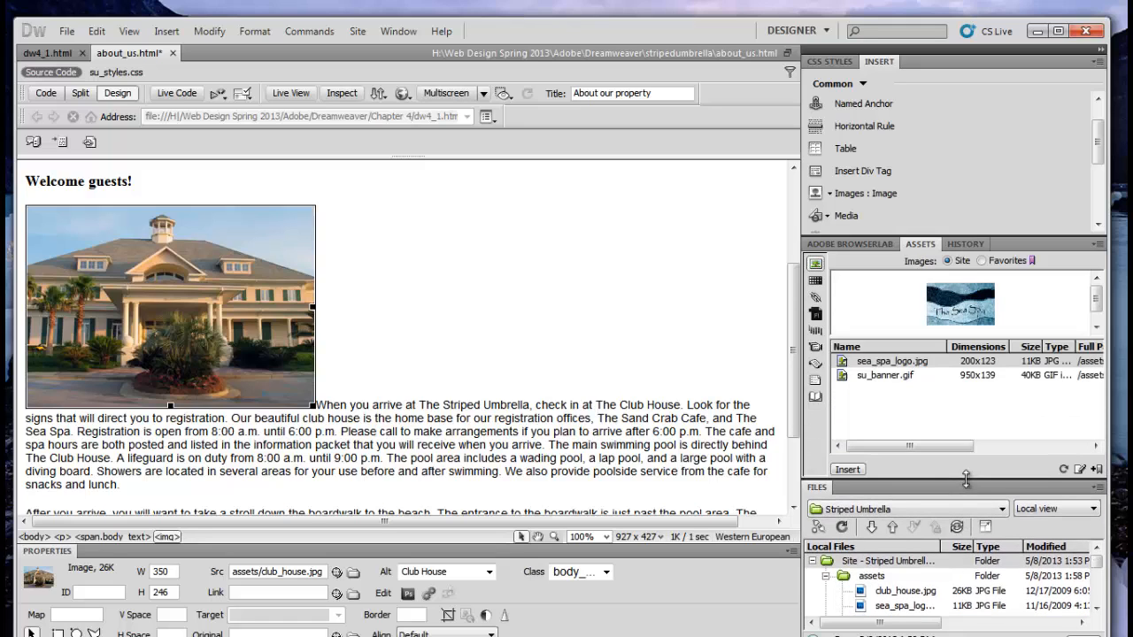
click(1060, 470)
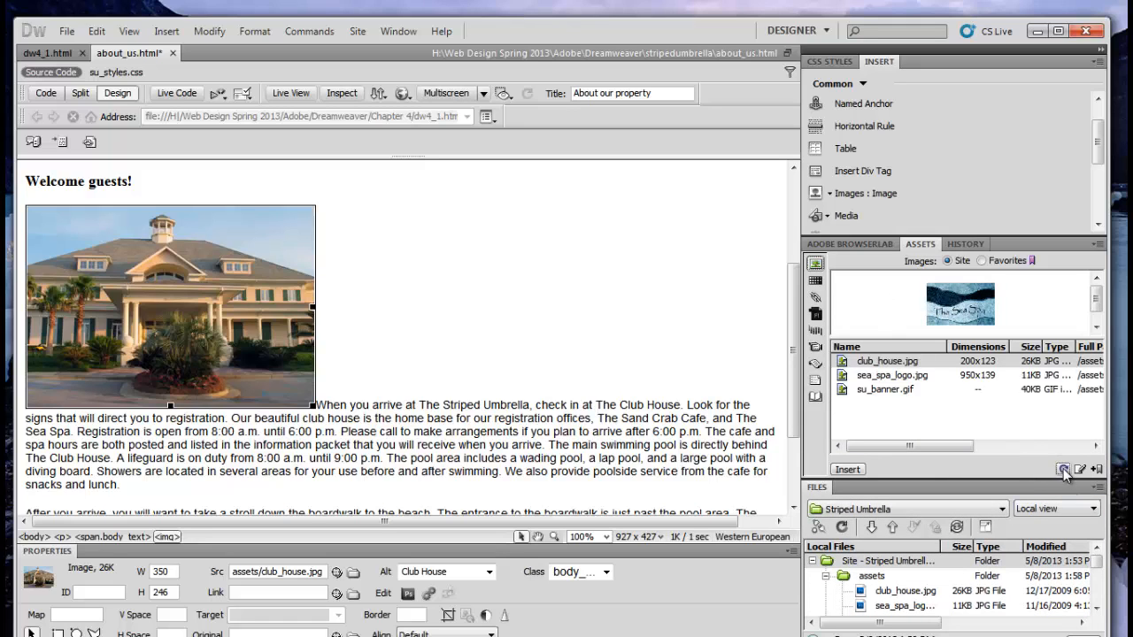
- Preview the sea_spa_logo.jpg, su_banner.gif and club_house.jpg assets and check their full paths
click(875, 379)
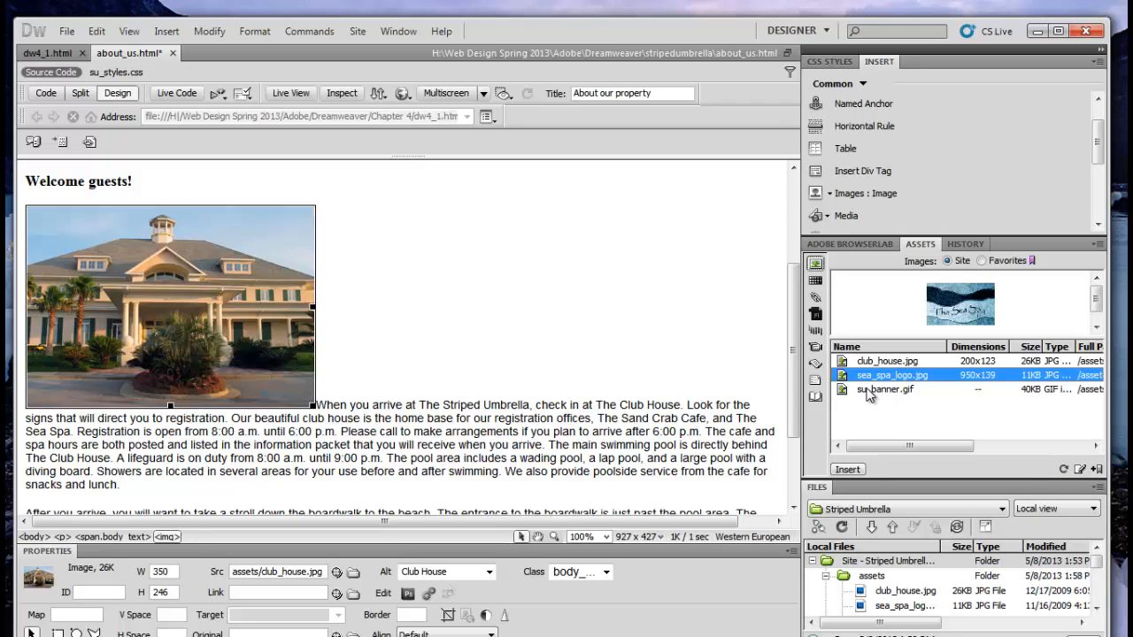
click(868, 391)
click(879, 362)
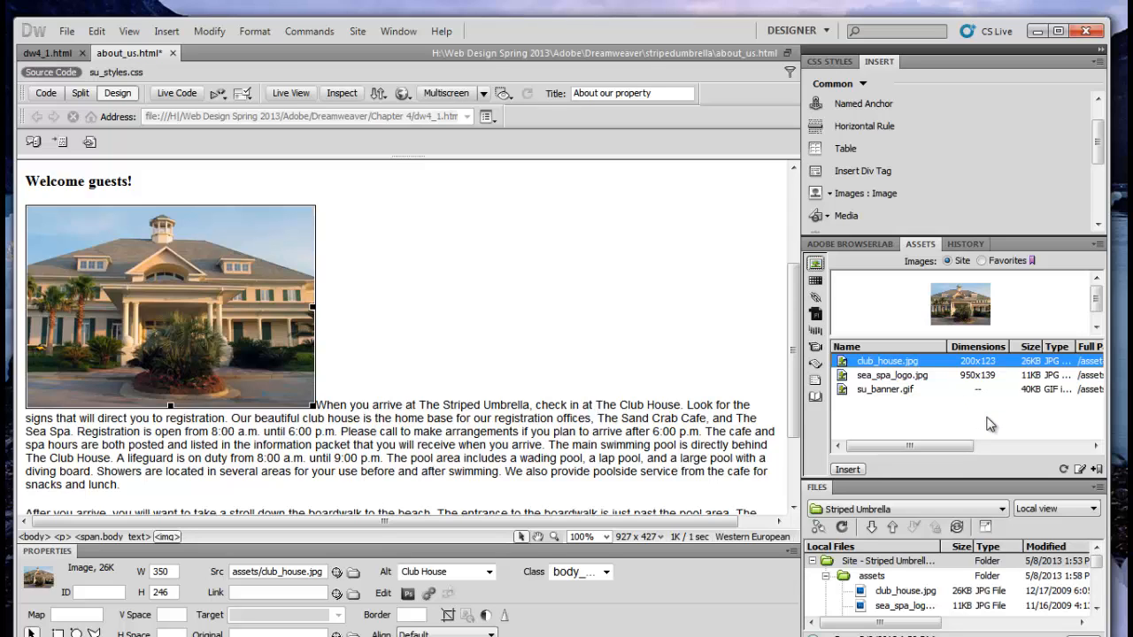
scroll(232, 398, down, 3)
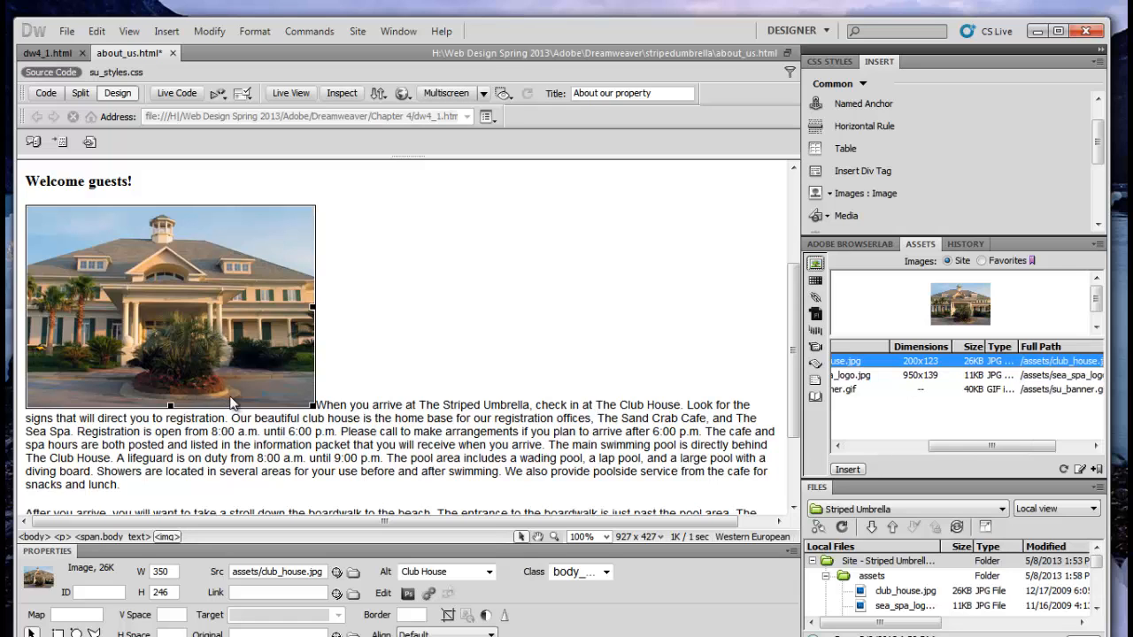
- Create an image placeholder before "After you arrive" in the second paragraph, named boardwalk, 350 wide and 218 high
click(437, 382)
scroll(443, 376, down, 3)
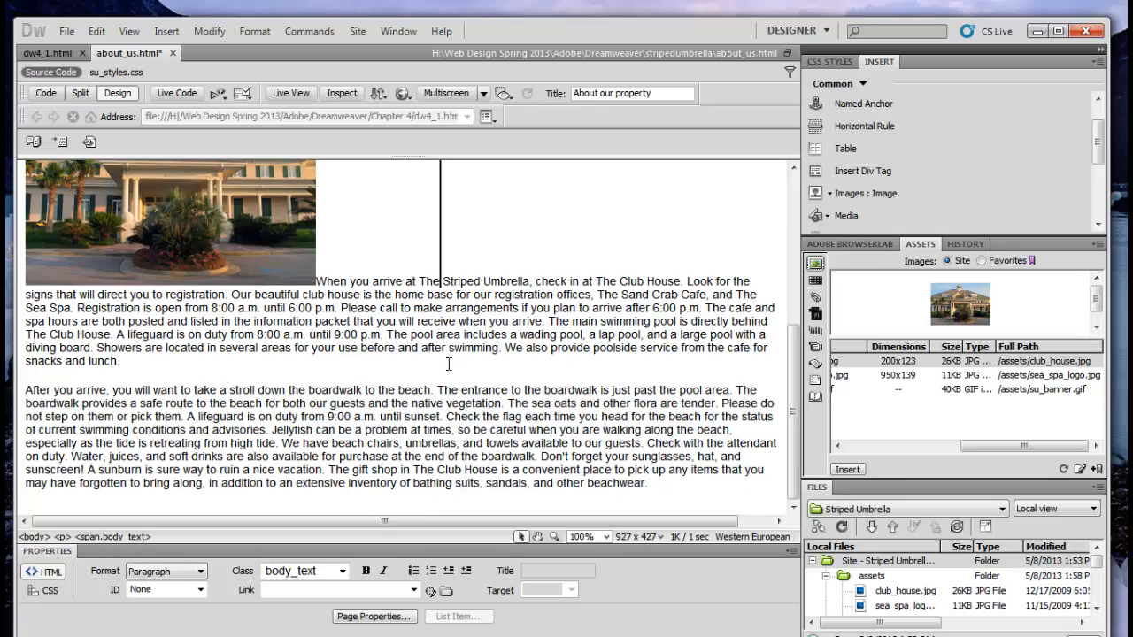
click(29, 389)
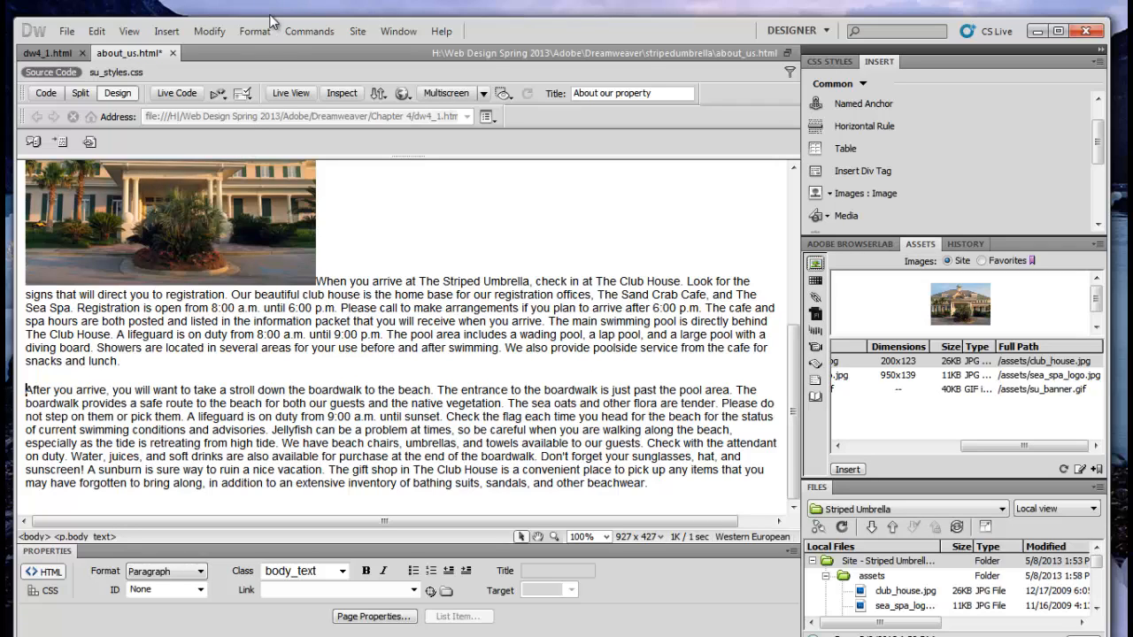
click(830, 193)
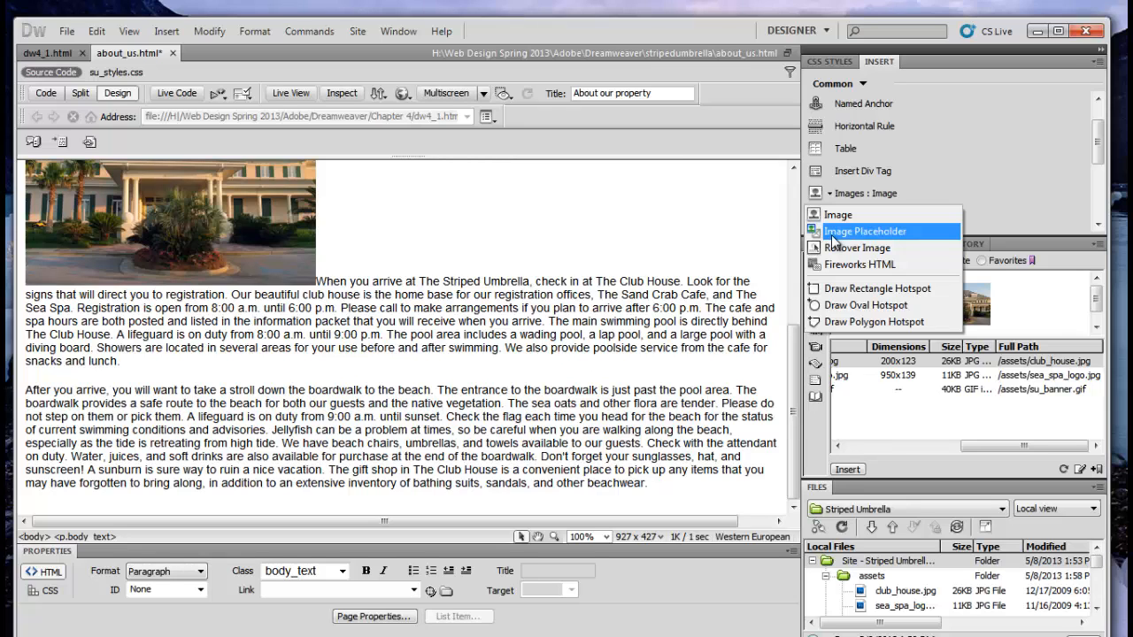
click(832, 236)
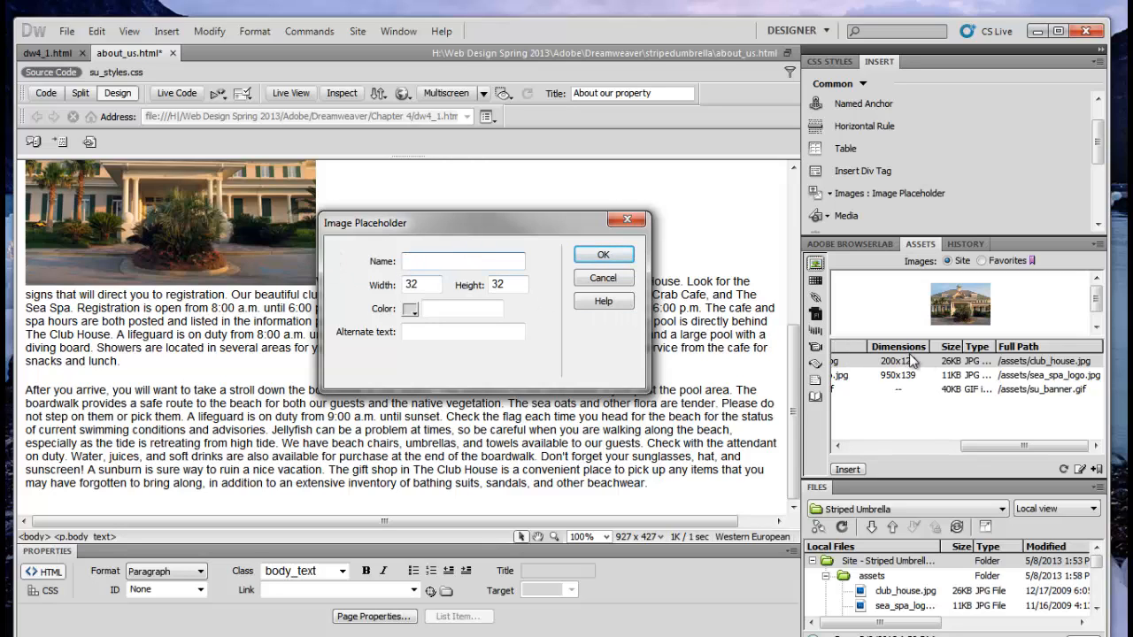
text(boardwalk)
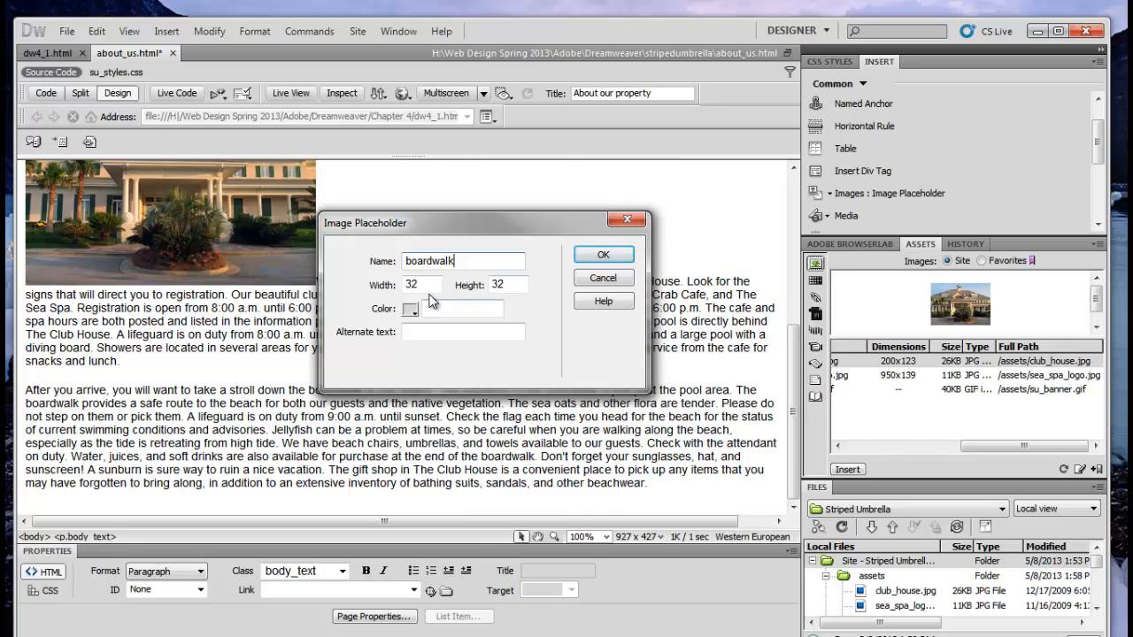
key(Tab)
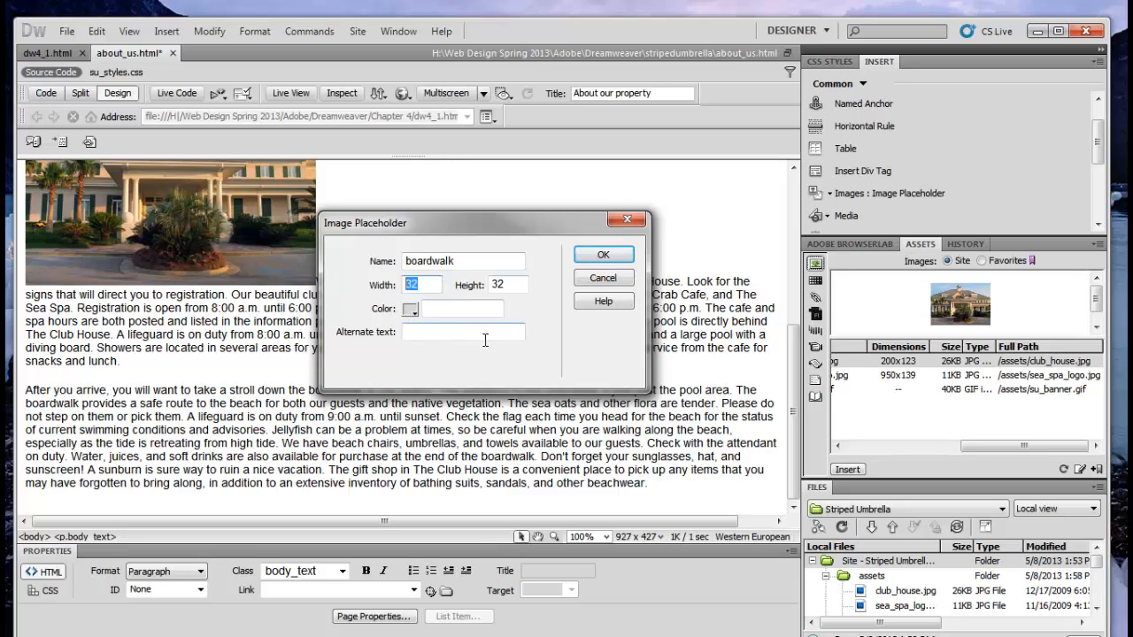
text(350)
key(Tab)
text(218)
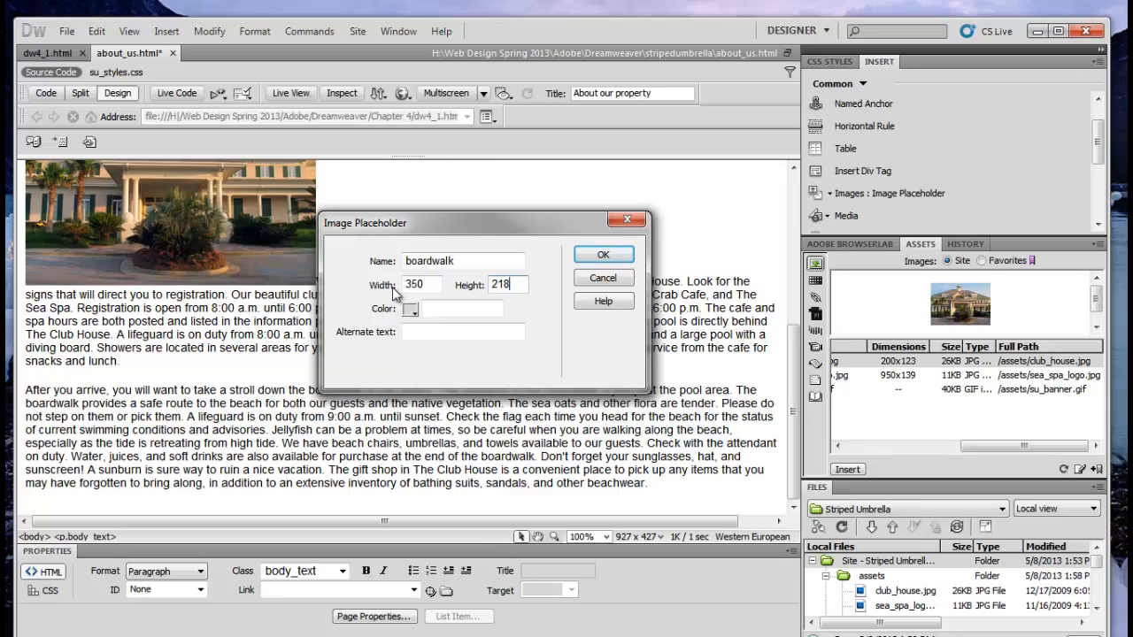
- Give the boardwalk placeholder the alternate text "Boardwalk to the beach" and insert it
click(414, 333)
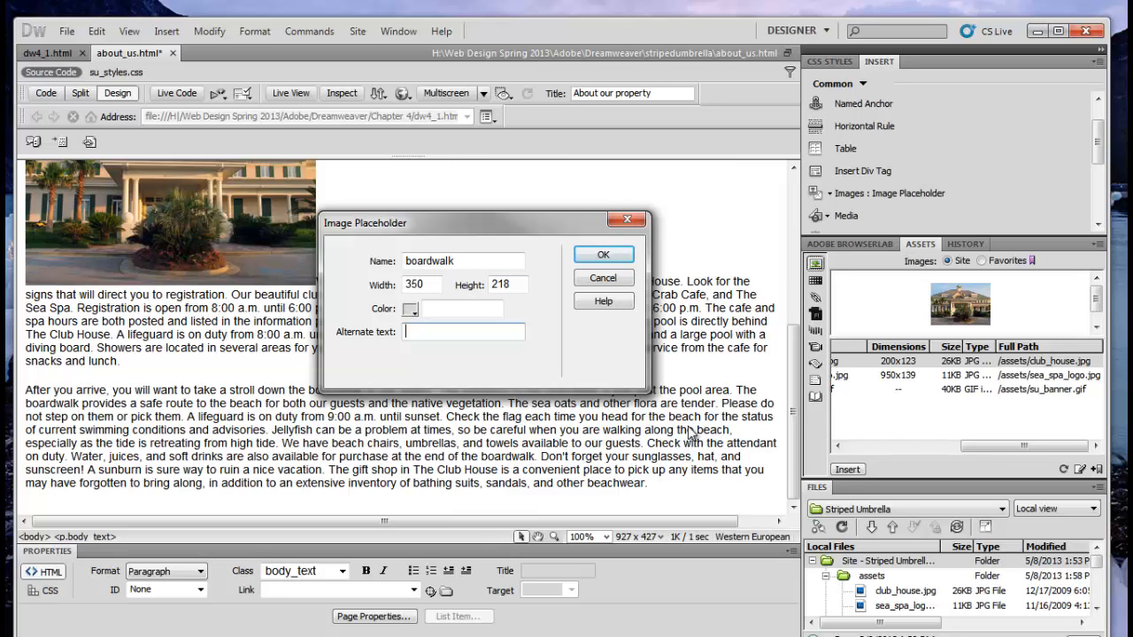
text(Boardwalk to the beach)
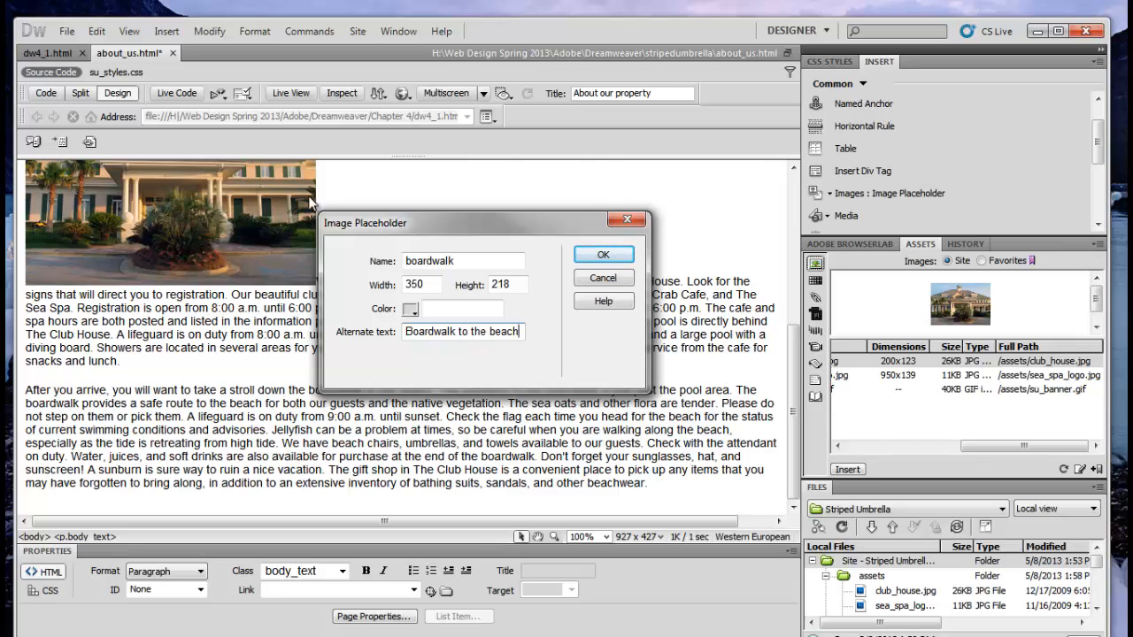
click(609, 256)
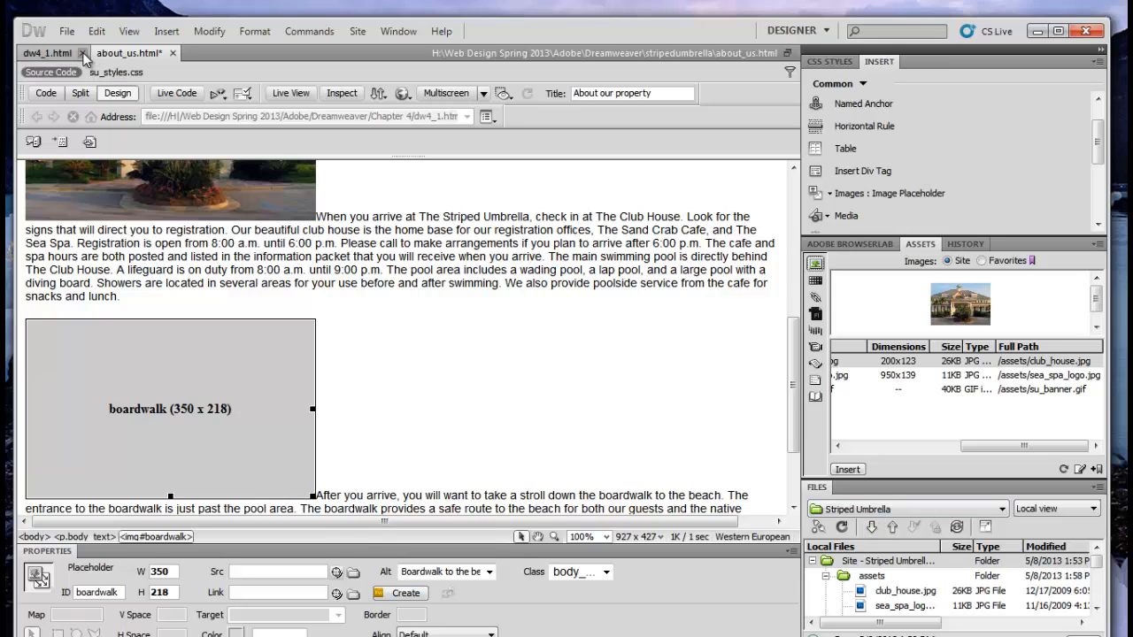
- Close the dw4_1 page, save about_us.html and deselect the placeholder
click(66, 31)
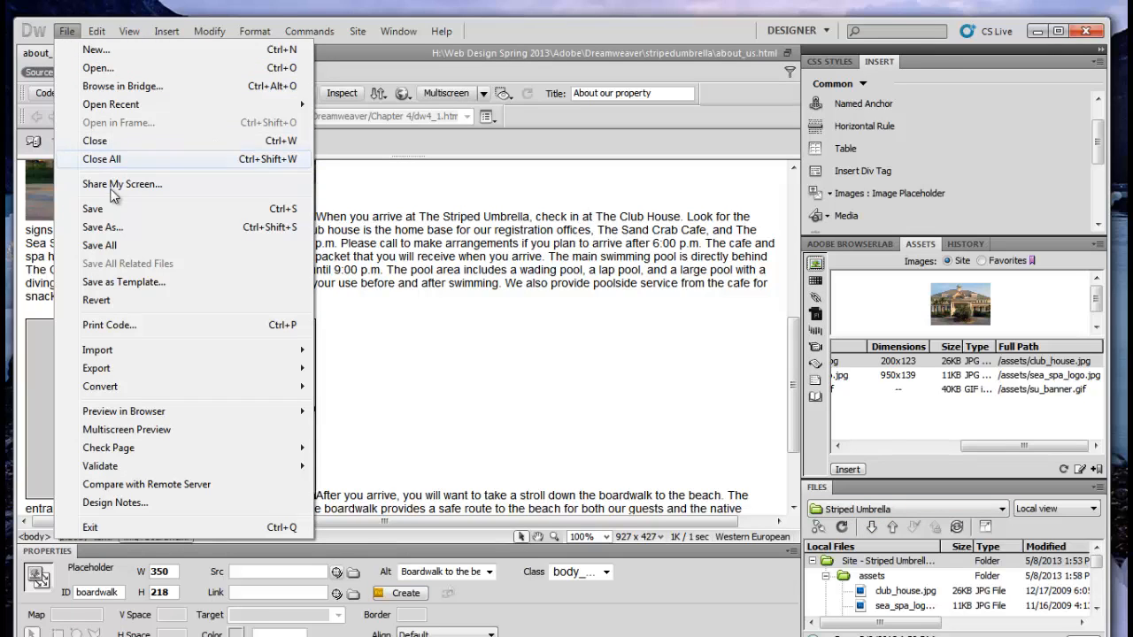
click(93, 209)
click(548, 408)
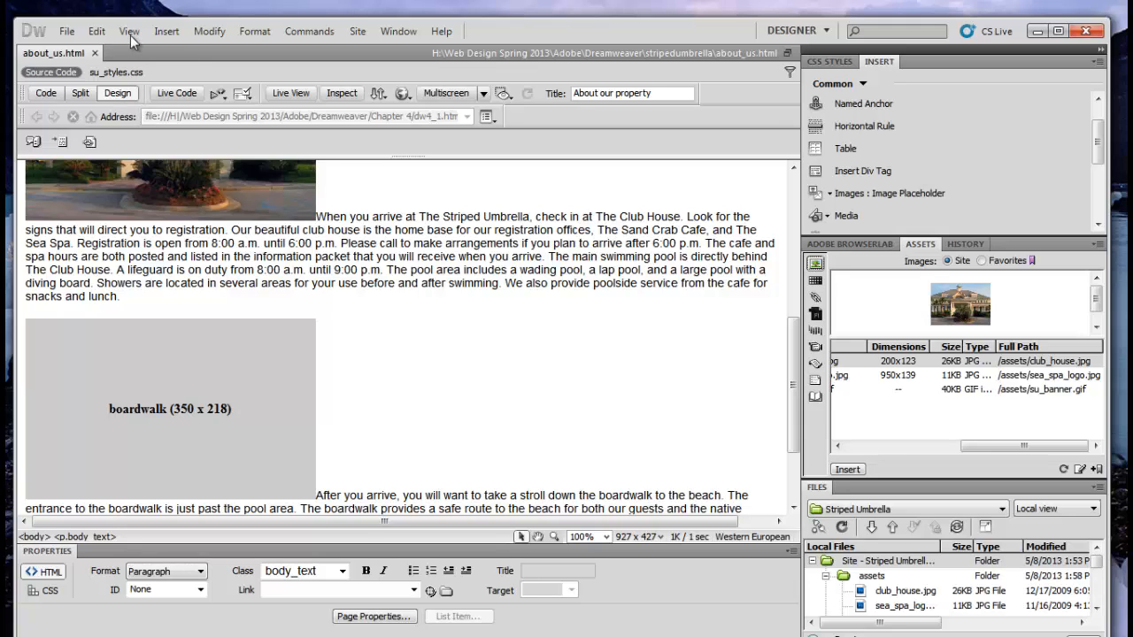
- Replace the boardwalk placeholder with the boardwalk image from the assets folder and refresh the site's image assets
click(469, 385)
scroll(469, 384, down, 3)
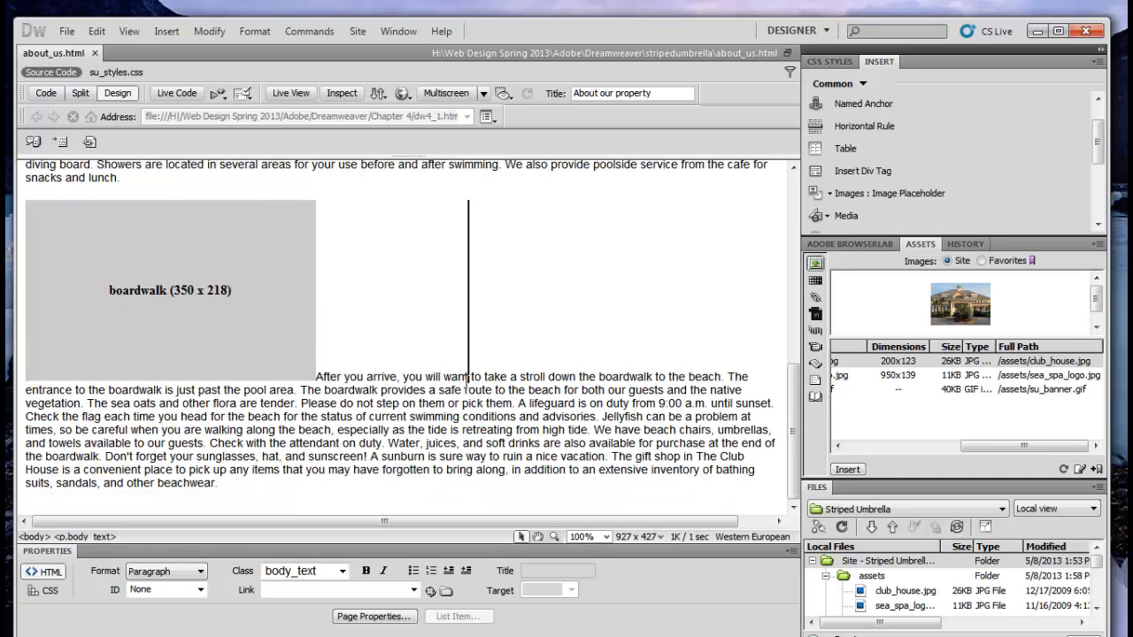
click(194, 276)
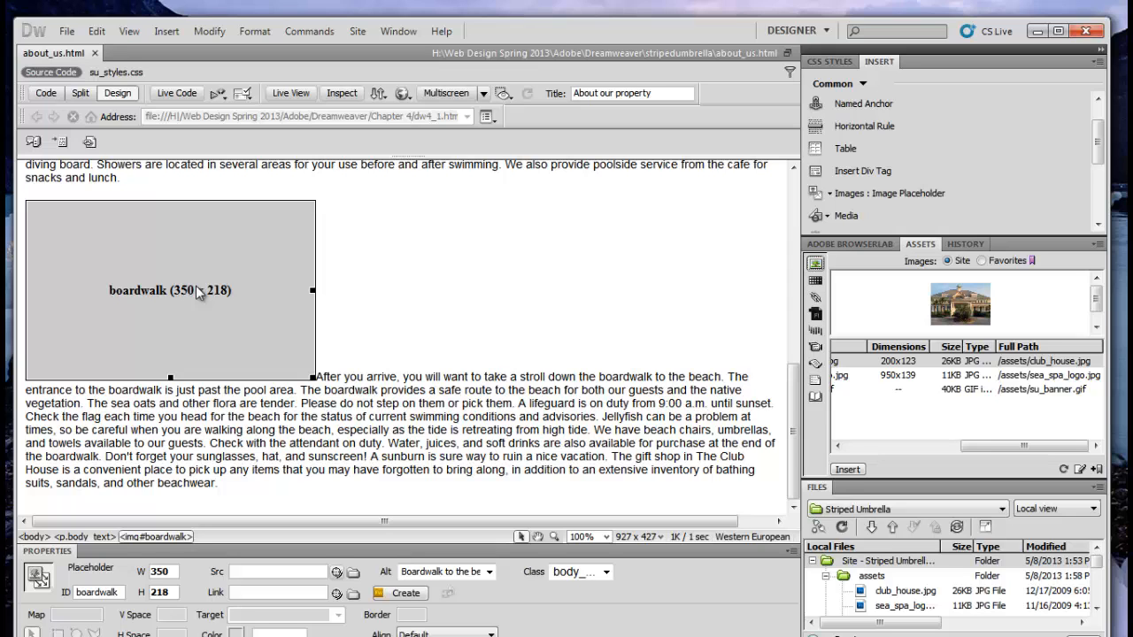
click(353, 574)
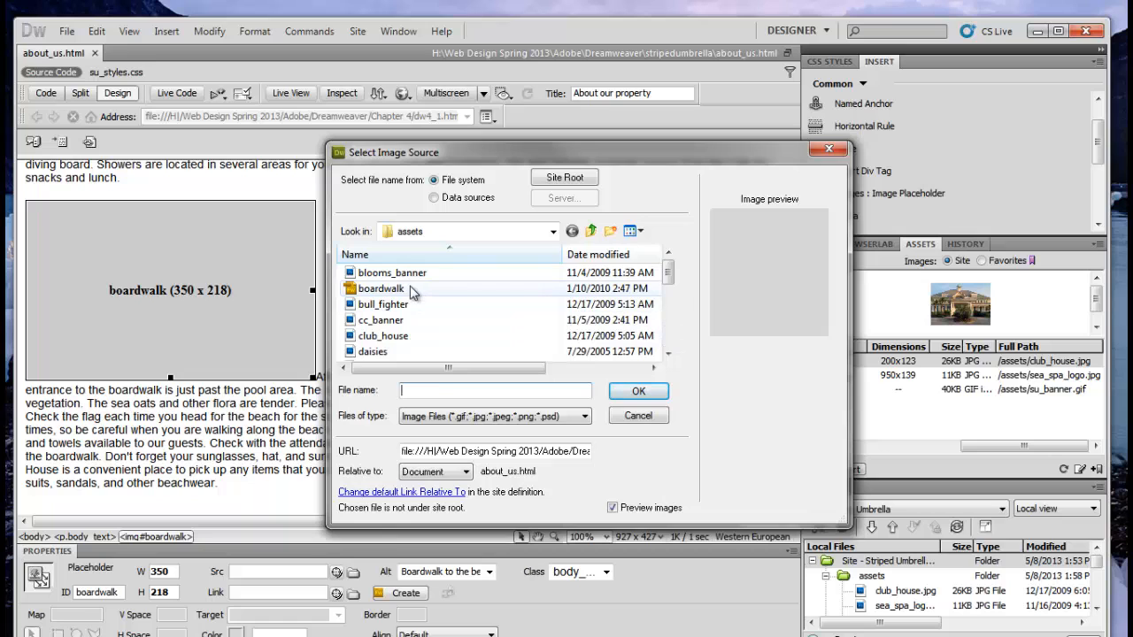
click(410, 290)
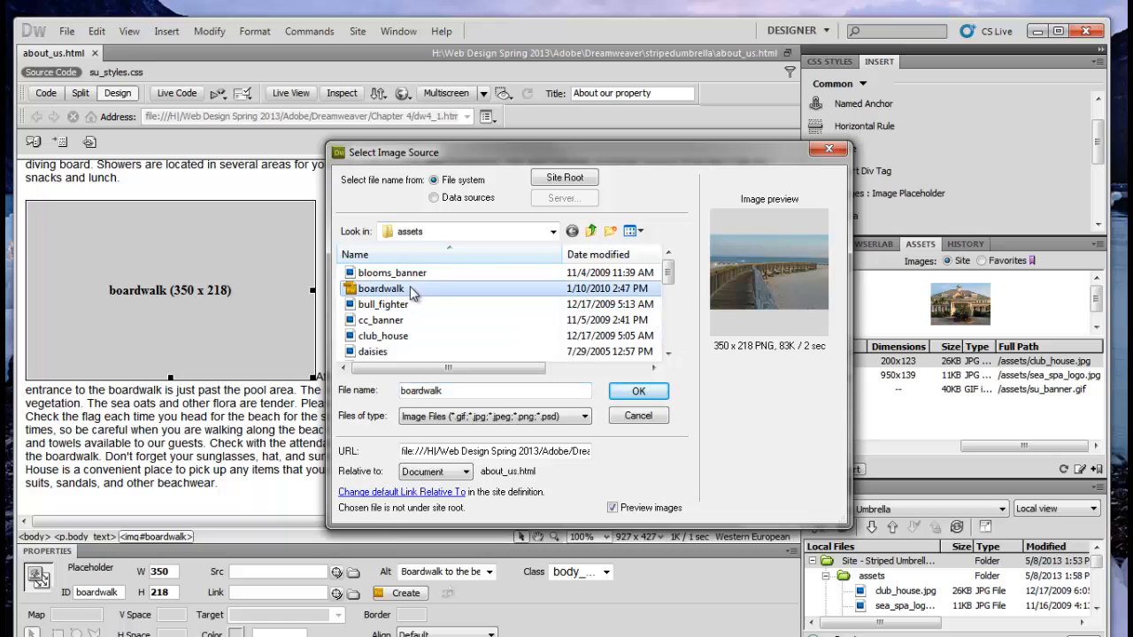
click(639, 391)
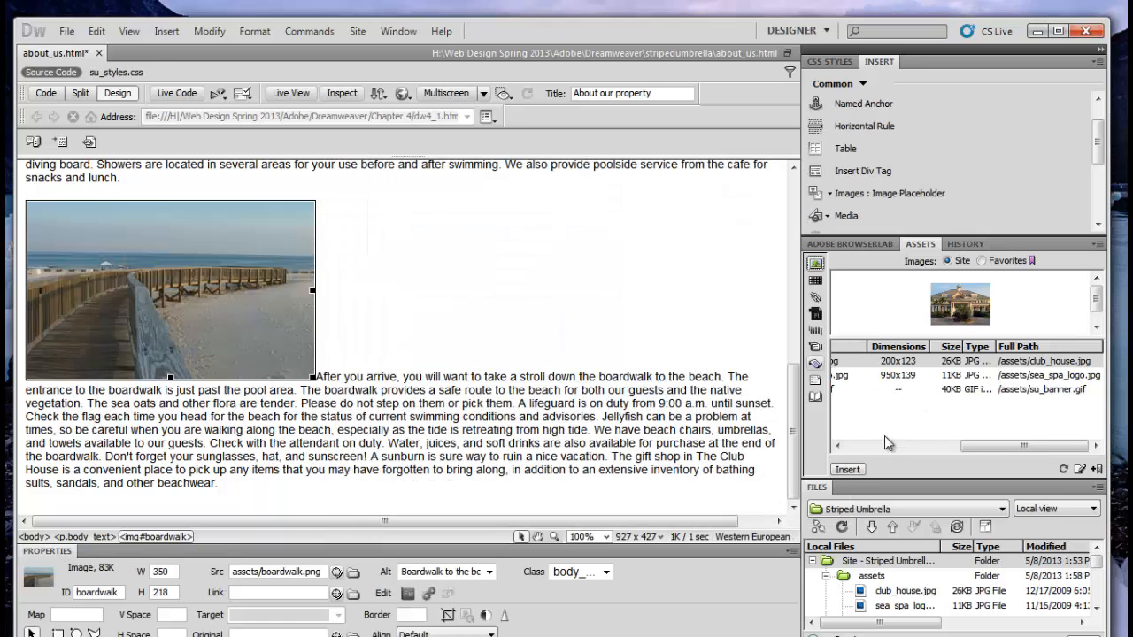
click(1063, 470)
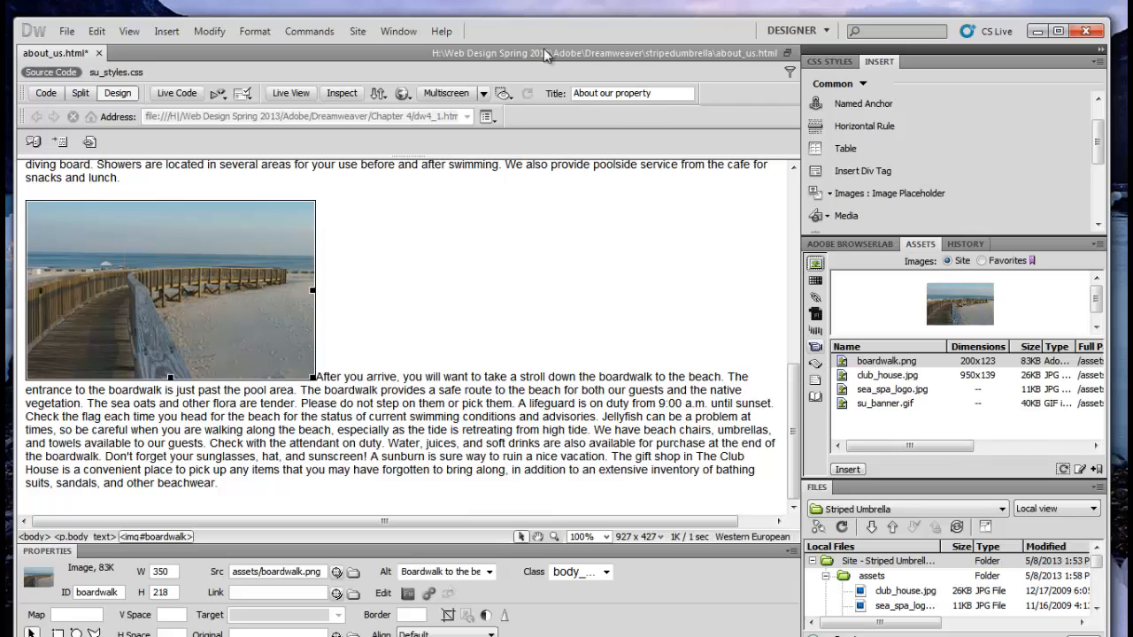
- Save about_us.html and start a new empty paragraph after the last paragraph ending in "other beachwear."
click(62, 31)
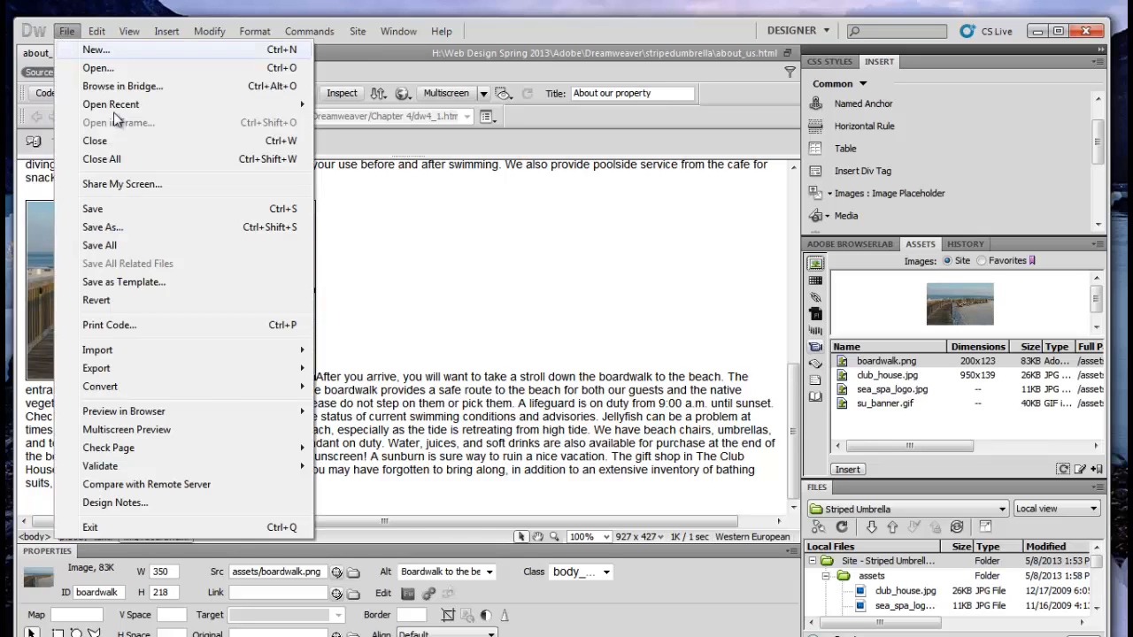
click(122, 215)
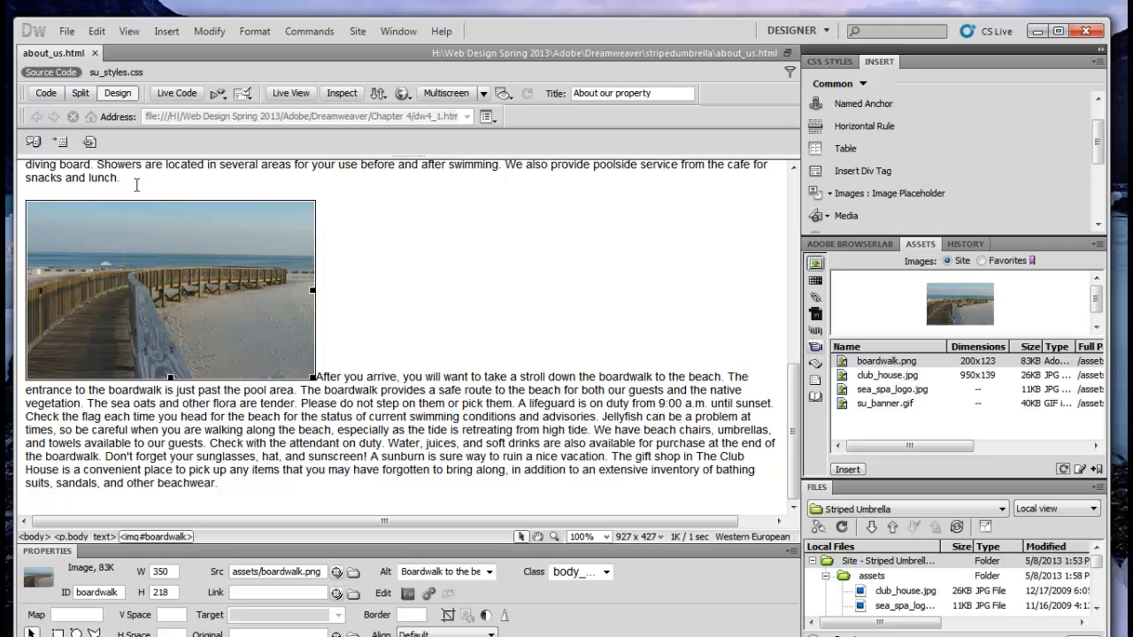
click(267, 486)
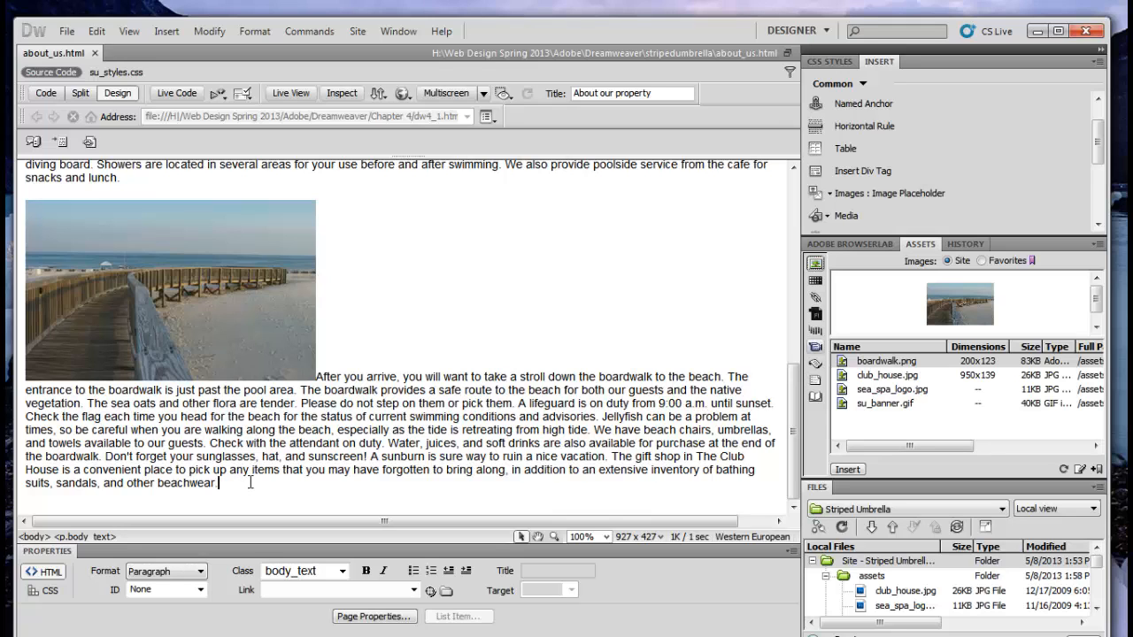
key(Return)
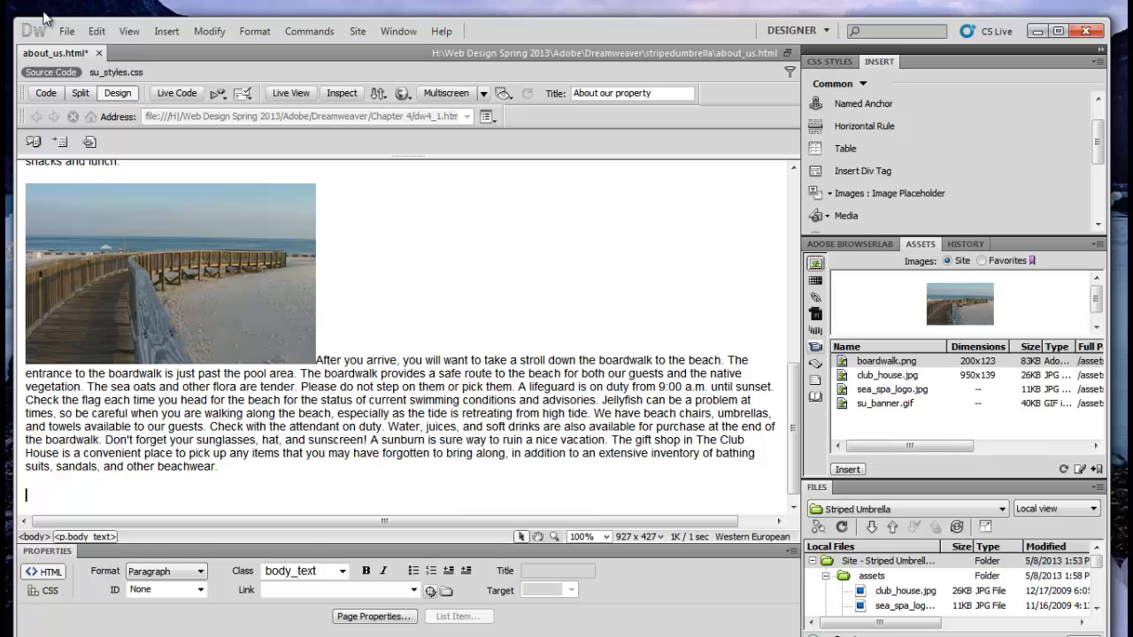
- Switch to Adobe Bridge, open the assets folder in Chapter 4 and select su_logo.gif
click(68, 33)
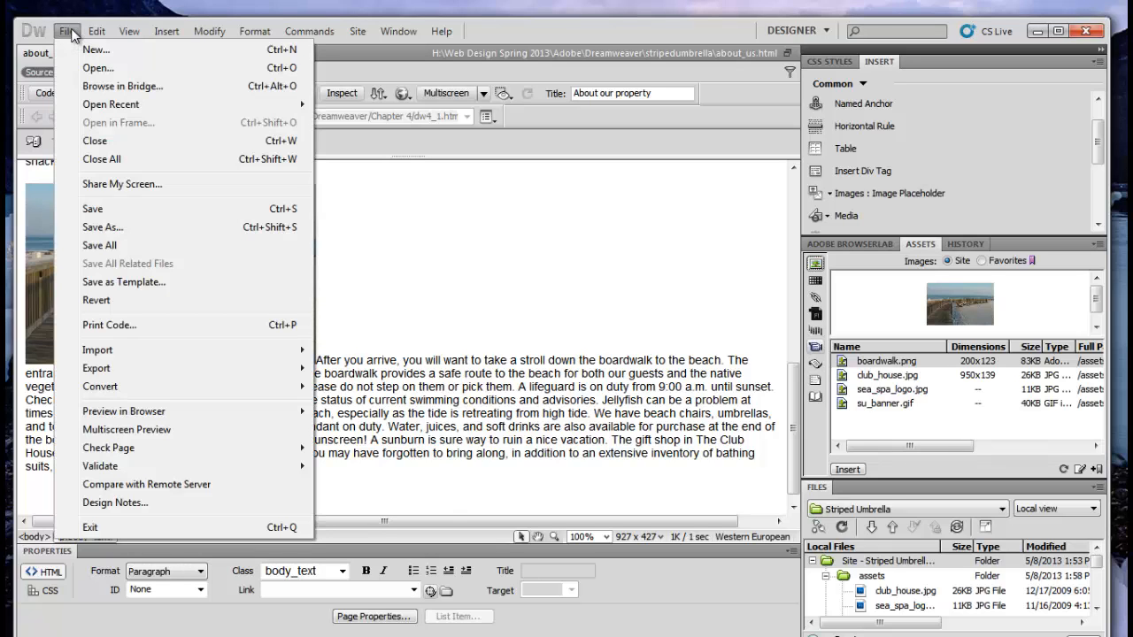
click(89, 91)
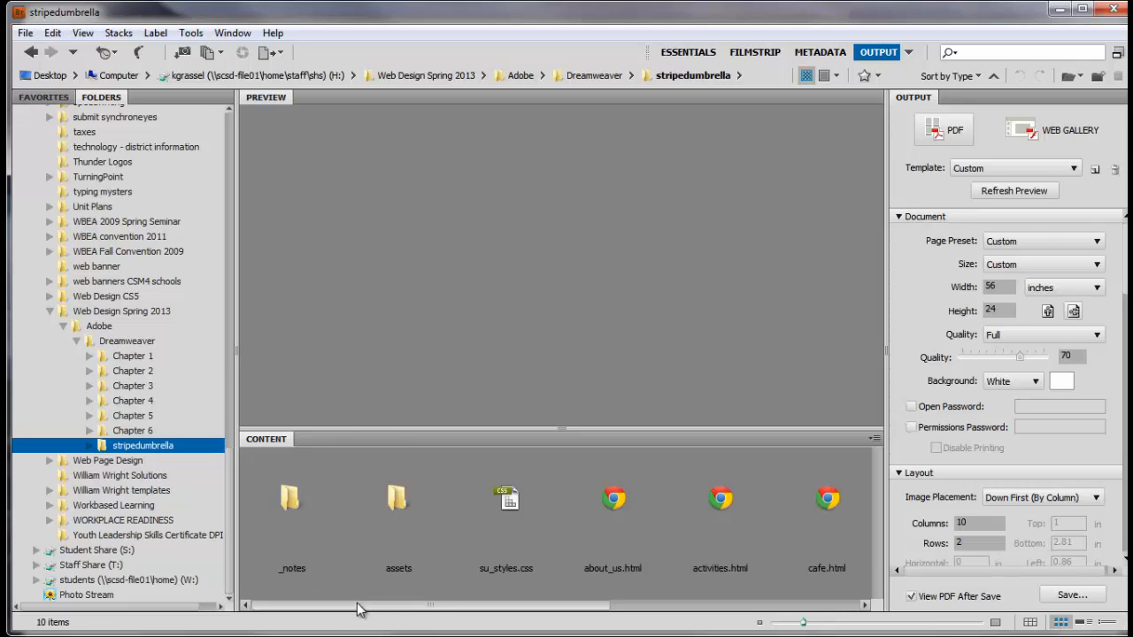
drag(385, 608, 324, 630)
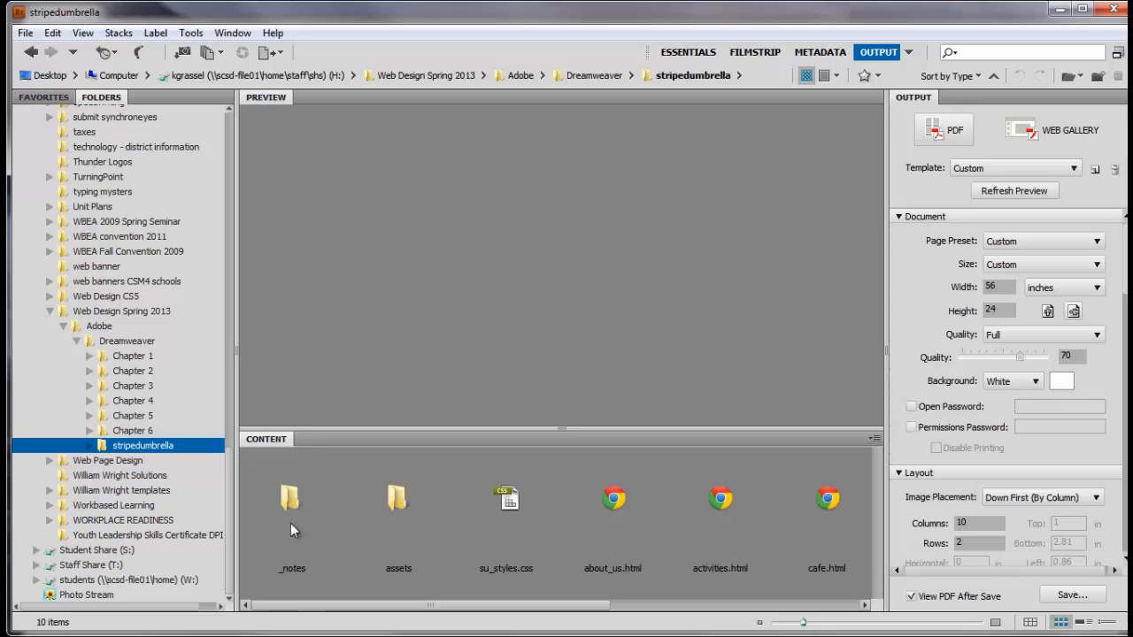
click(131, 402)
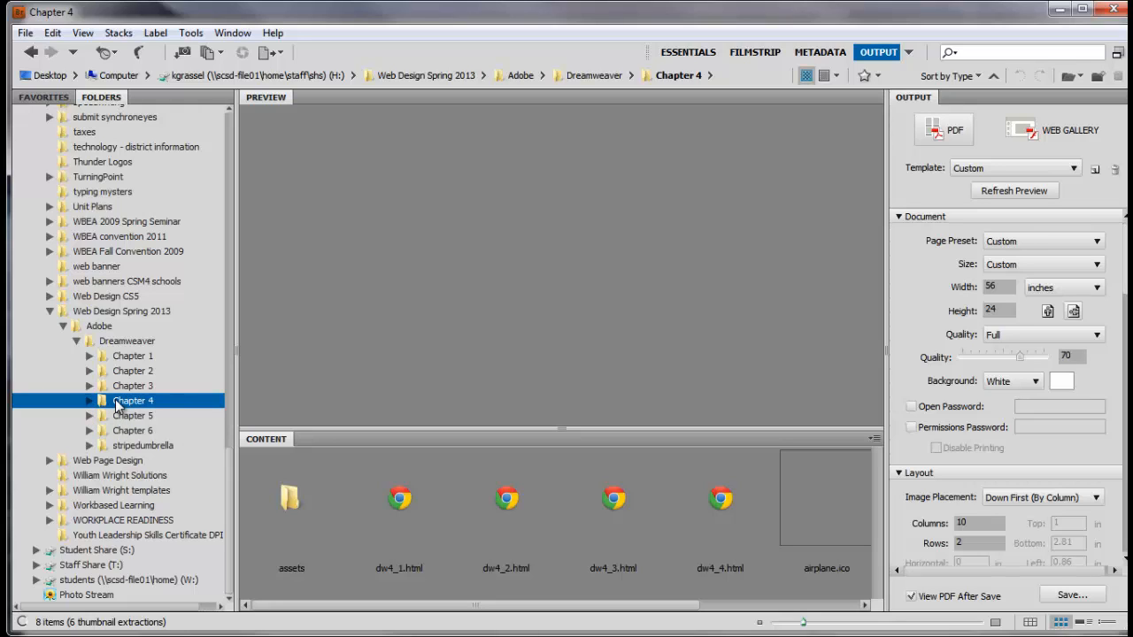
click(116, 403)
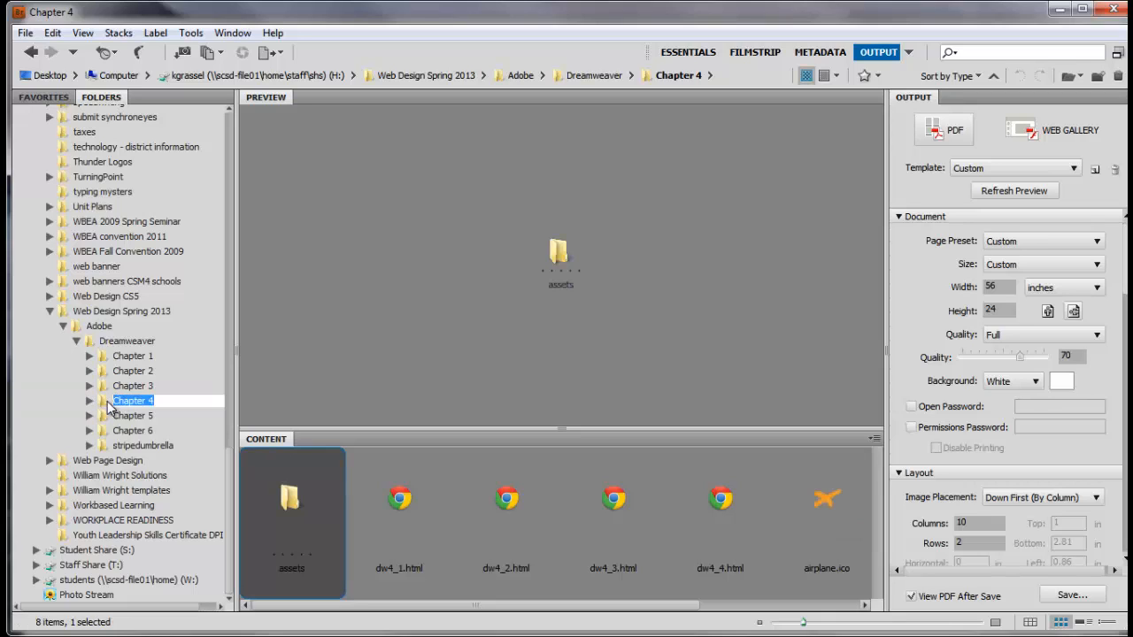
click(110, 407)
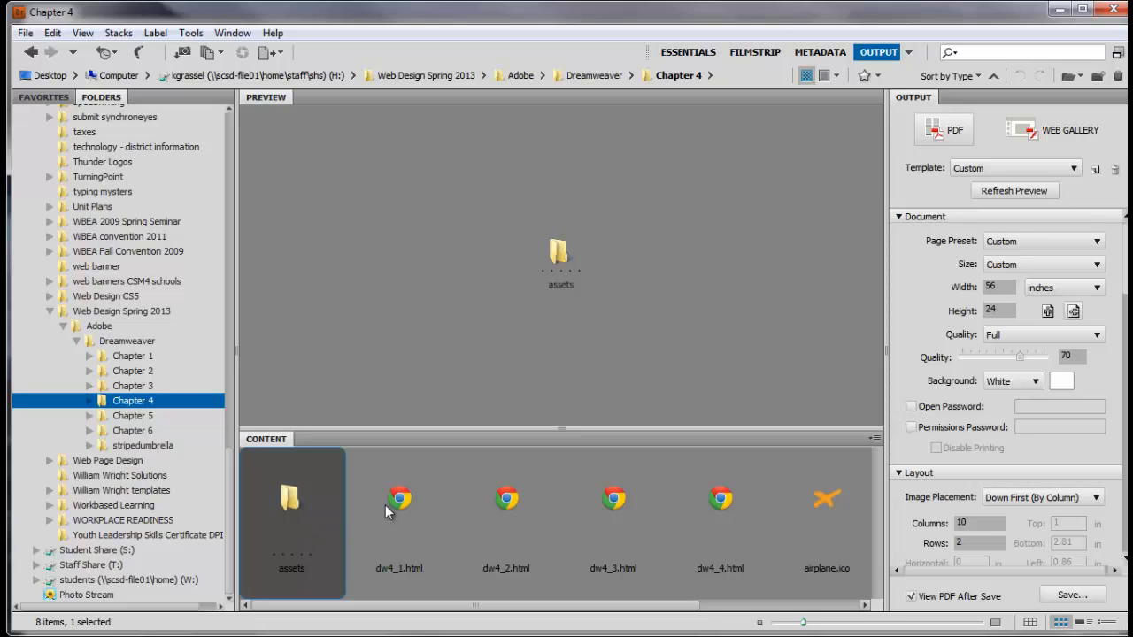
double_click(277, 501)
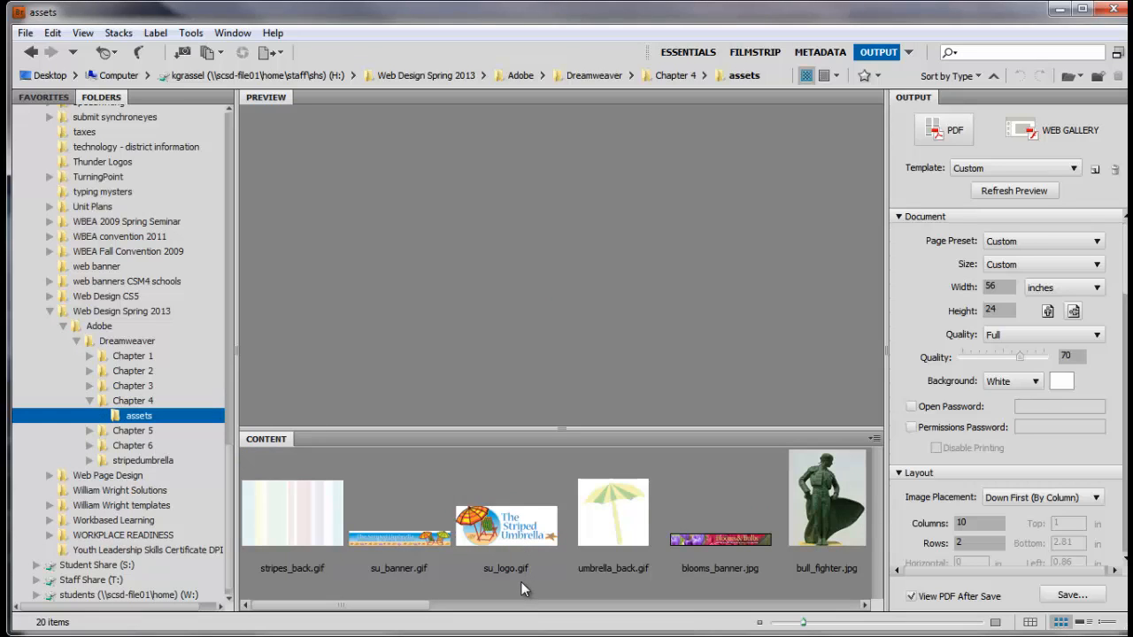
click(508, 531)
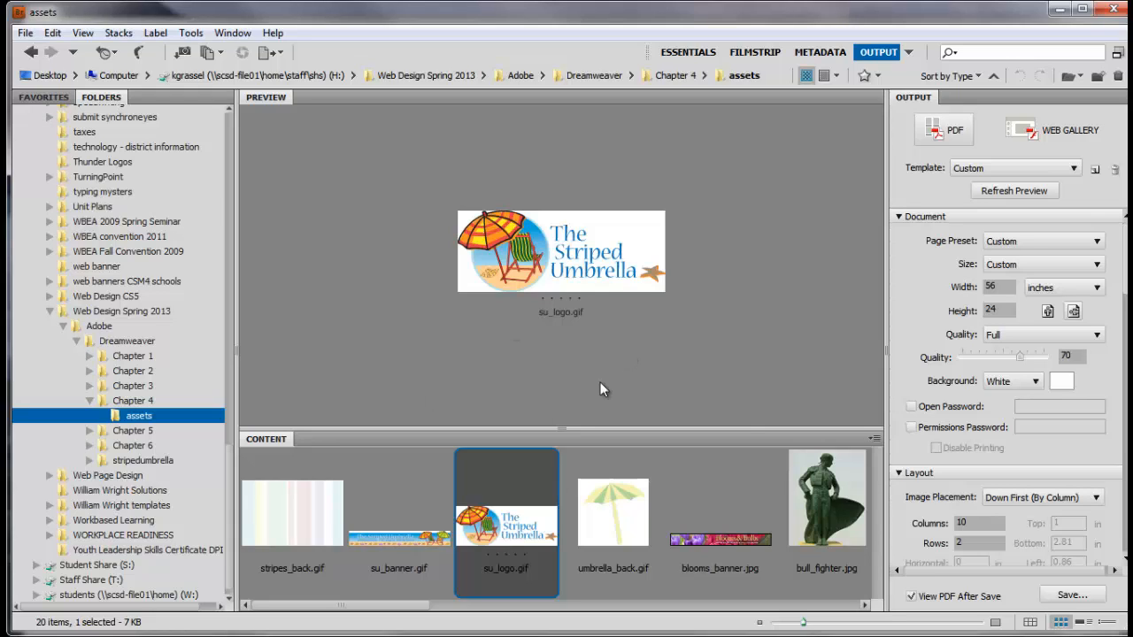
- Try to place su_logo.gif from Bridge into the about_us page in Dreamweaver
click(28, 36)
click(26, 36)
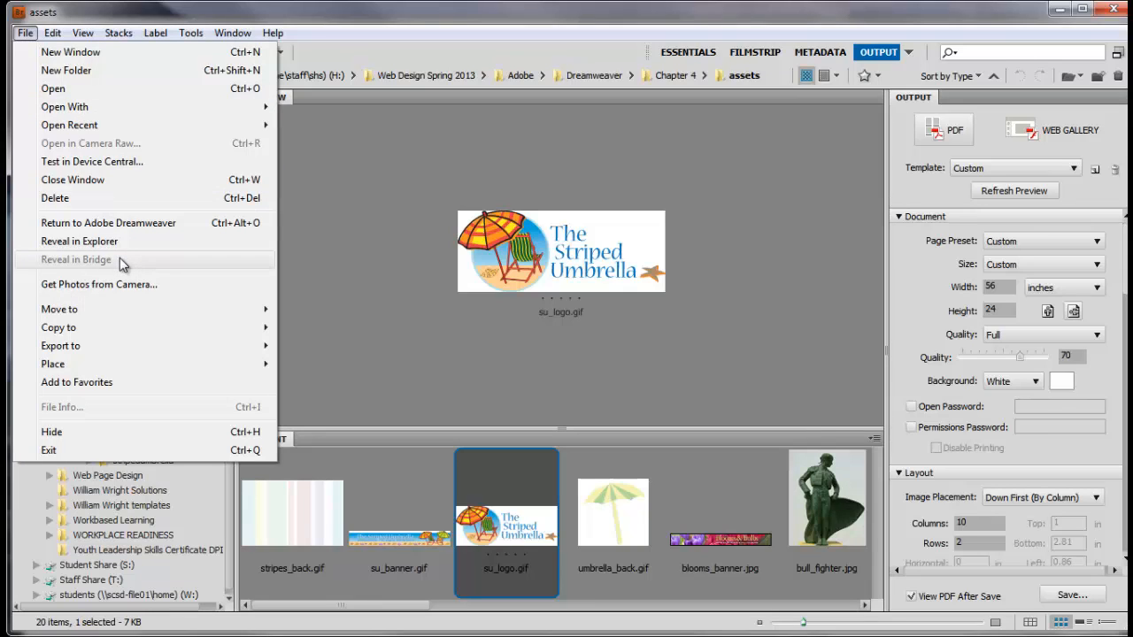
click(563, 257)
click(563, 257)
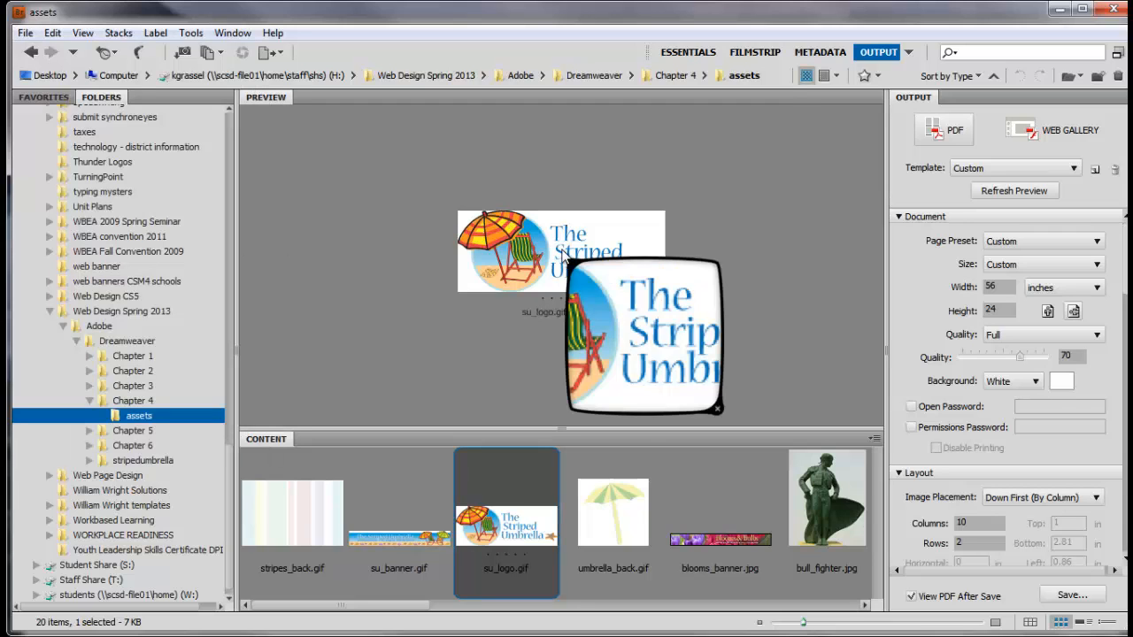
click(27, 37)
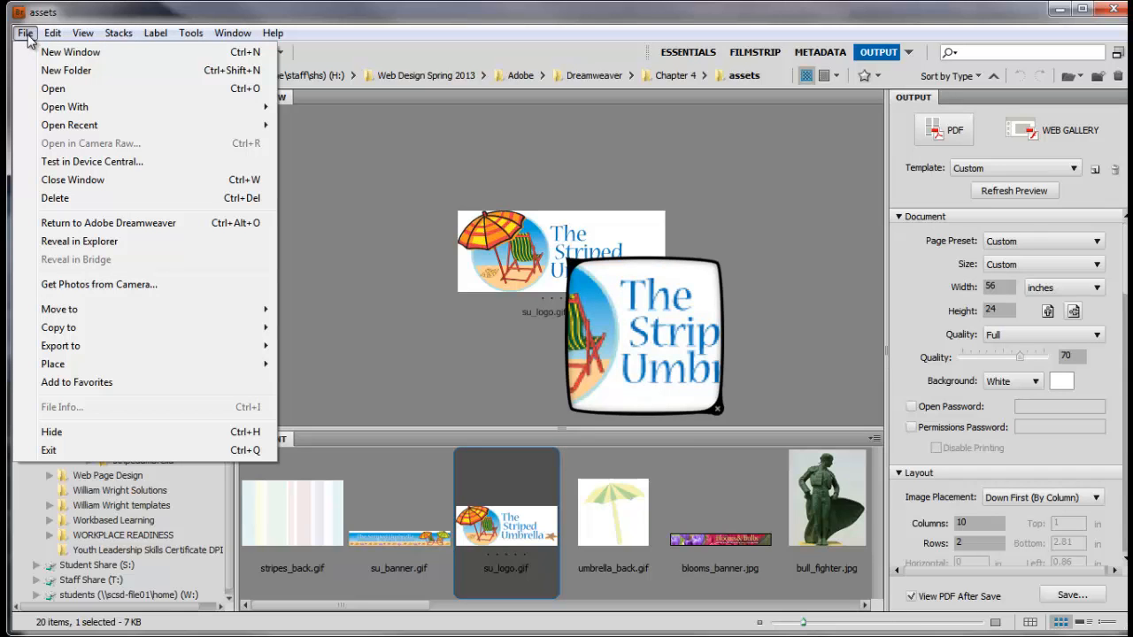
mouse_move(109, 369)
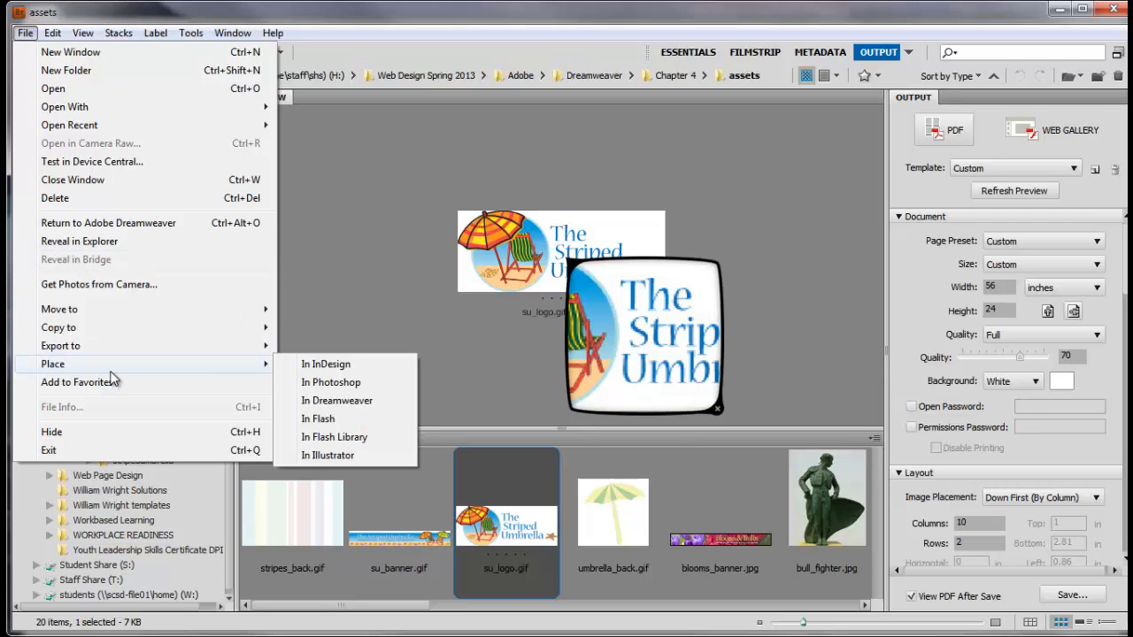
click(337, 402)
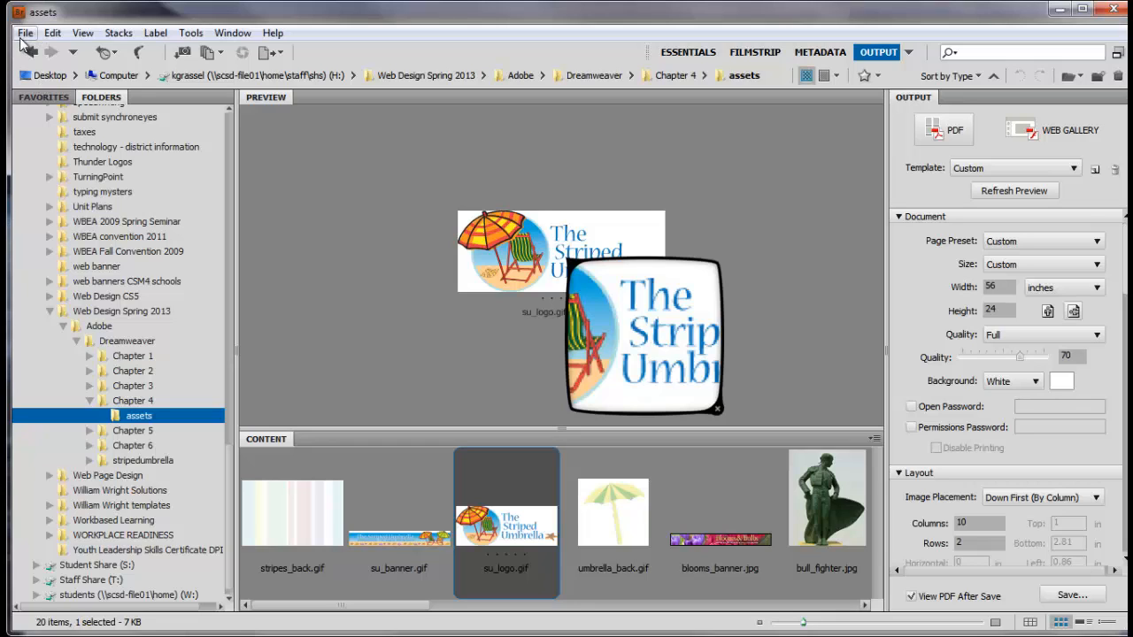
click(24, 36)
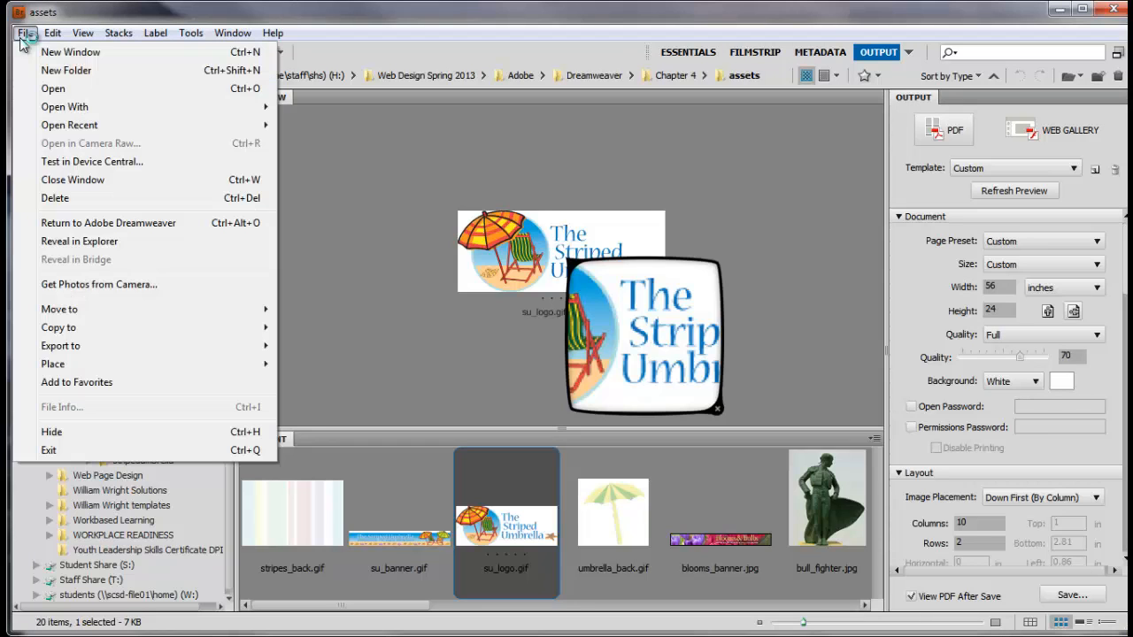
mouse_move(113, 368)
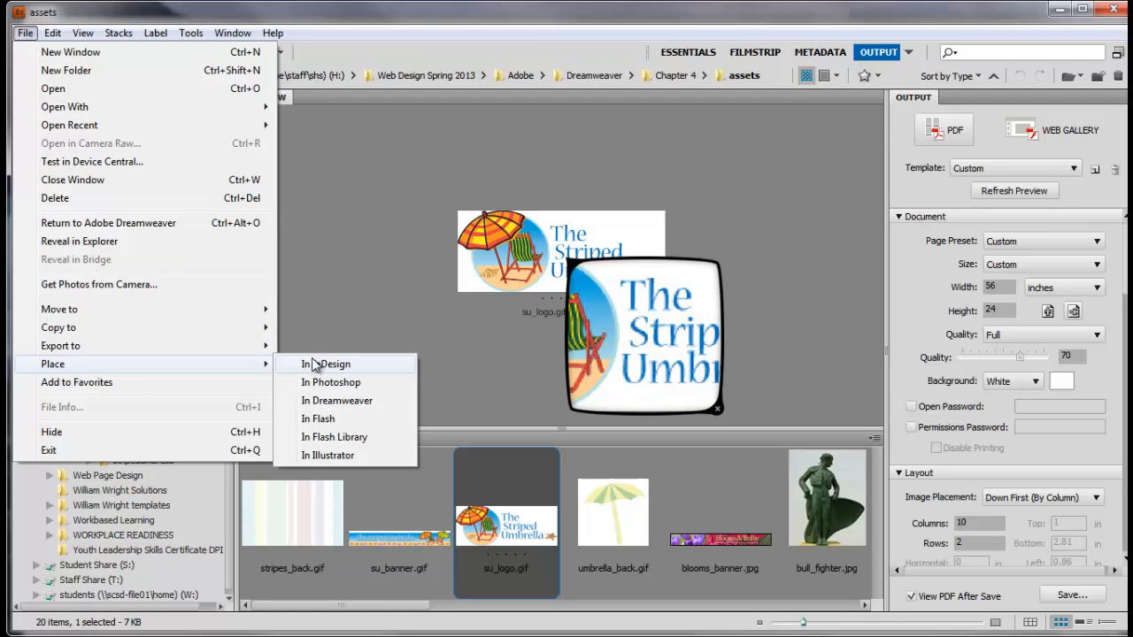
click(322, 403)
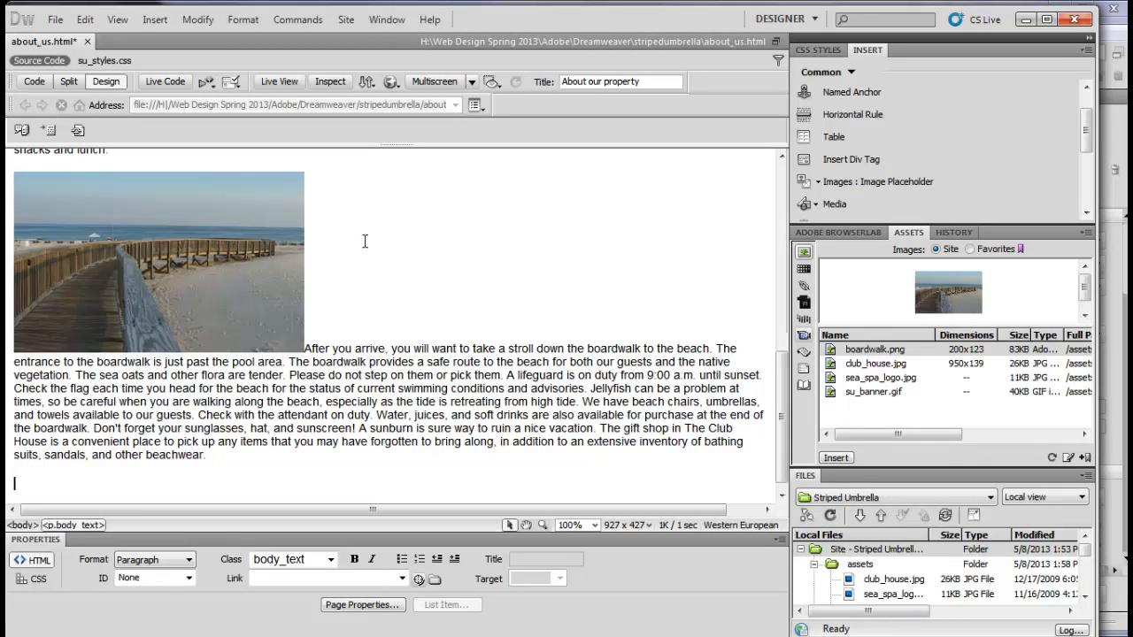
- Return to Bridge and try again to place the selected su_logo.gif in Dreamweaver
scroll(230, 261, down, 1)
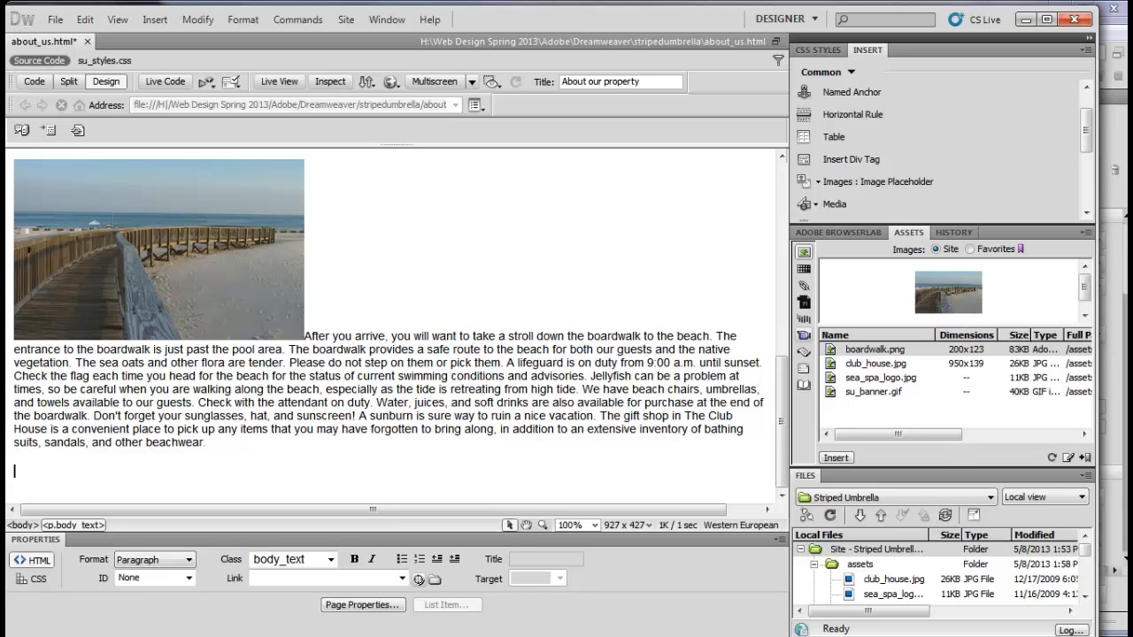
key(alt+Tab)
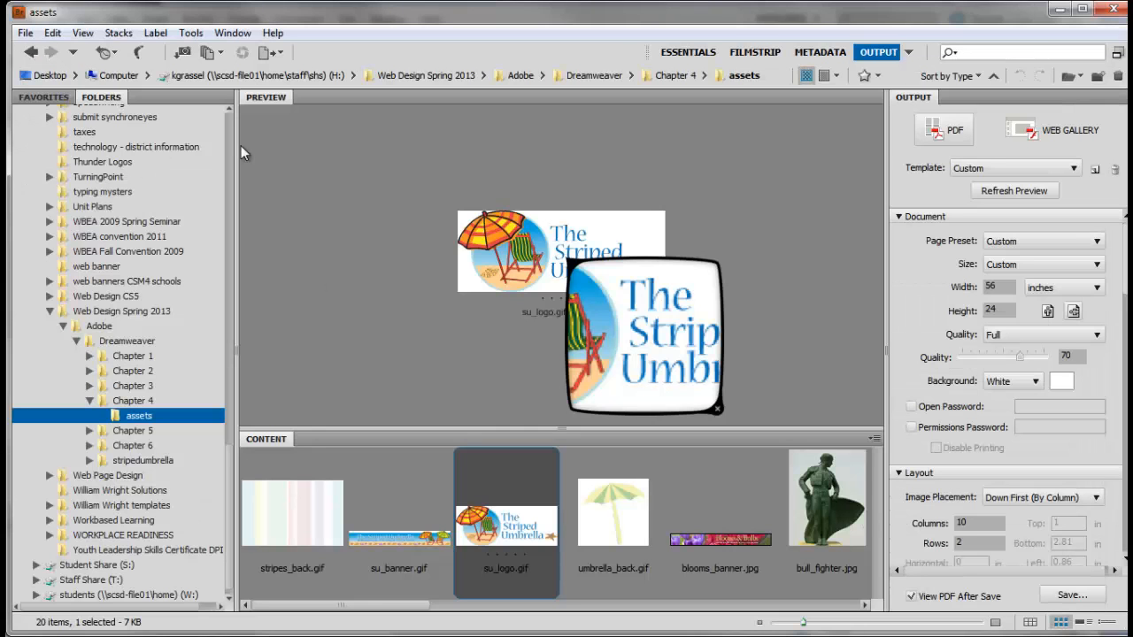
click(24, 34)
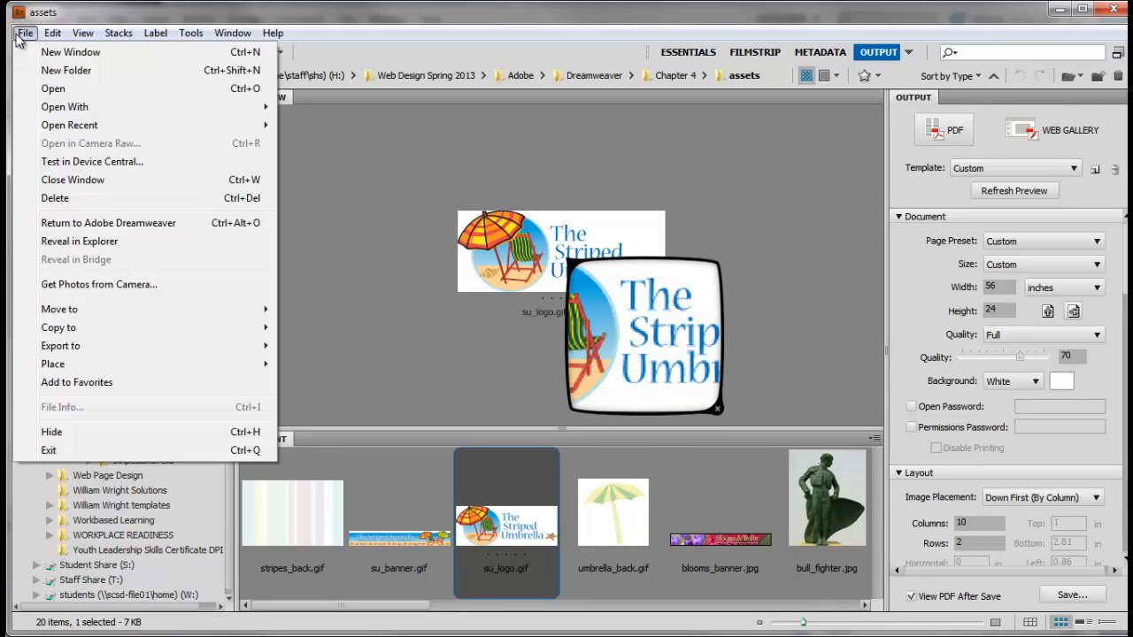
mouse_move(80, 367)
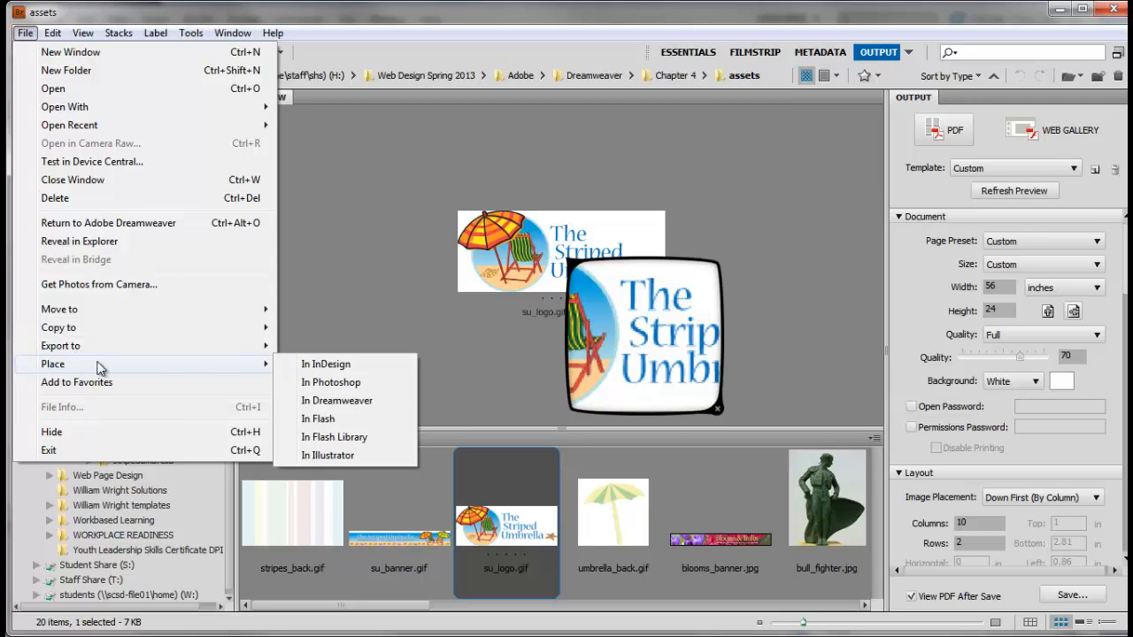
click(333, 401)
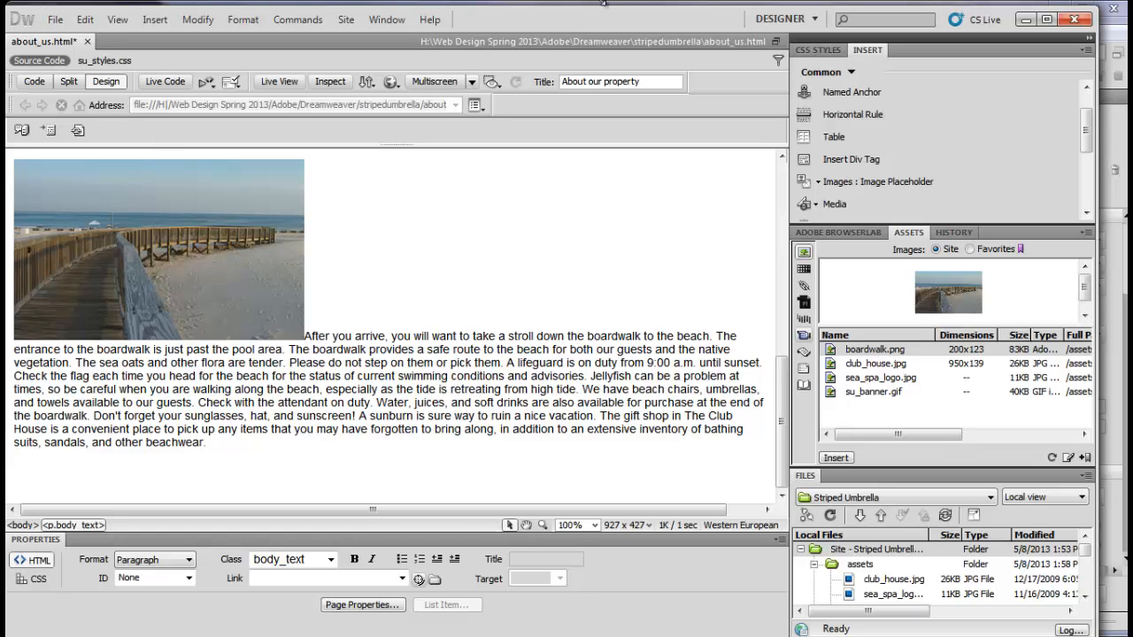
- Choose su_logo from the Chapter 4 assets folder as the image to insert in the empty paragraph below the last text
mouse_move(609, 21)
mouse_down()
mouse_move(575, 68)
mouse_move(0, 176)
mouse_move(736, 29)
mouse_move(625, 8)
mouse_up()
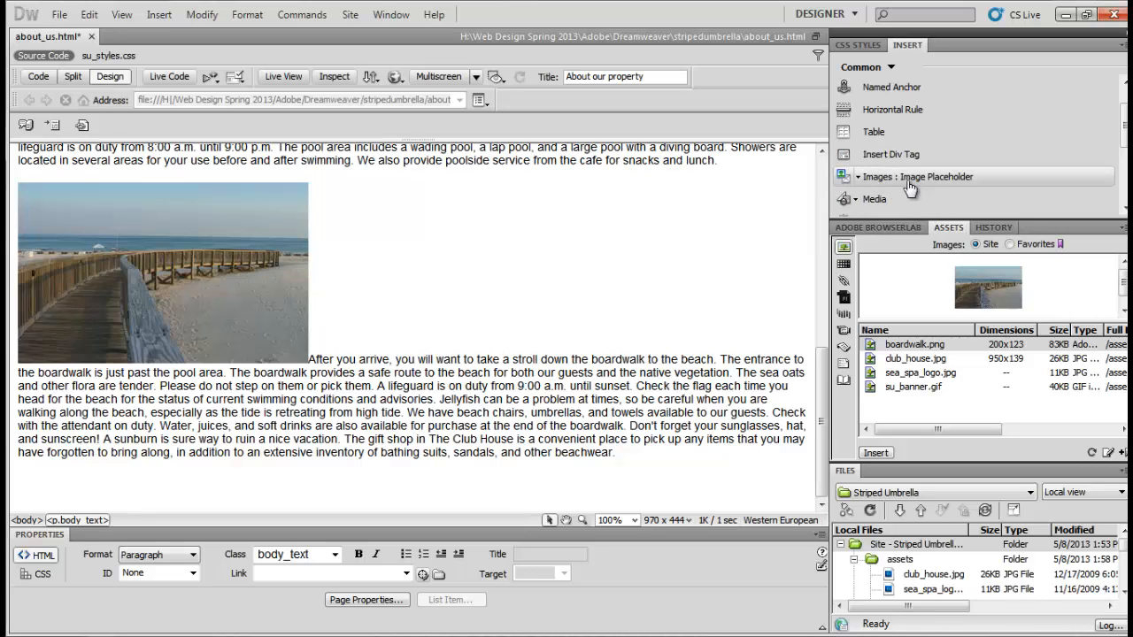
click(858, 178)
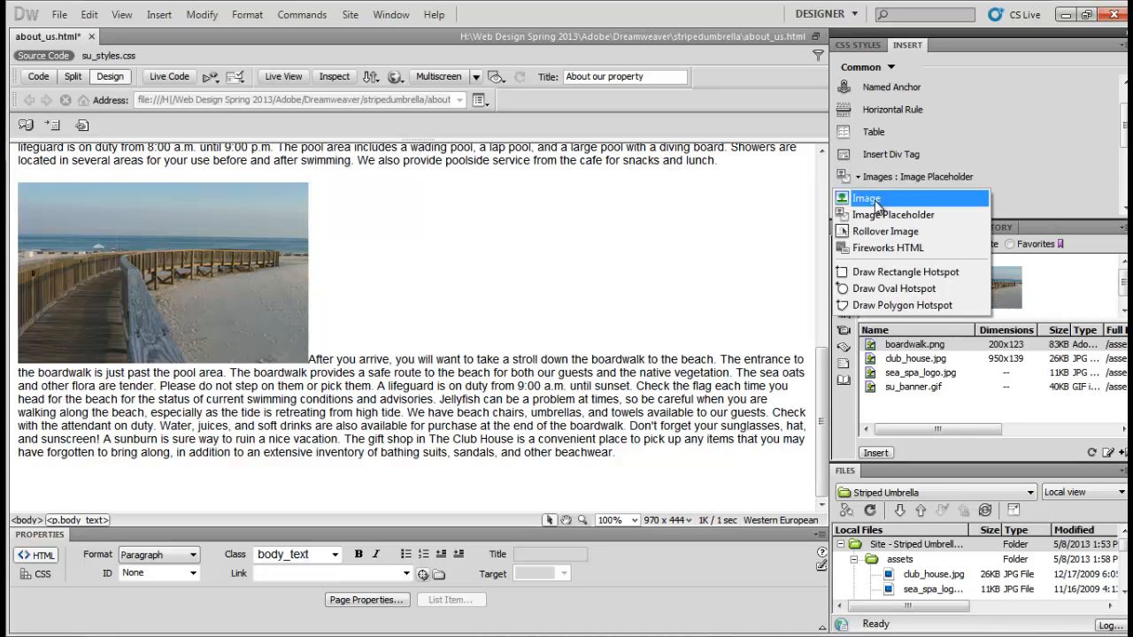
click(877, 198)
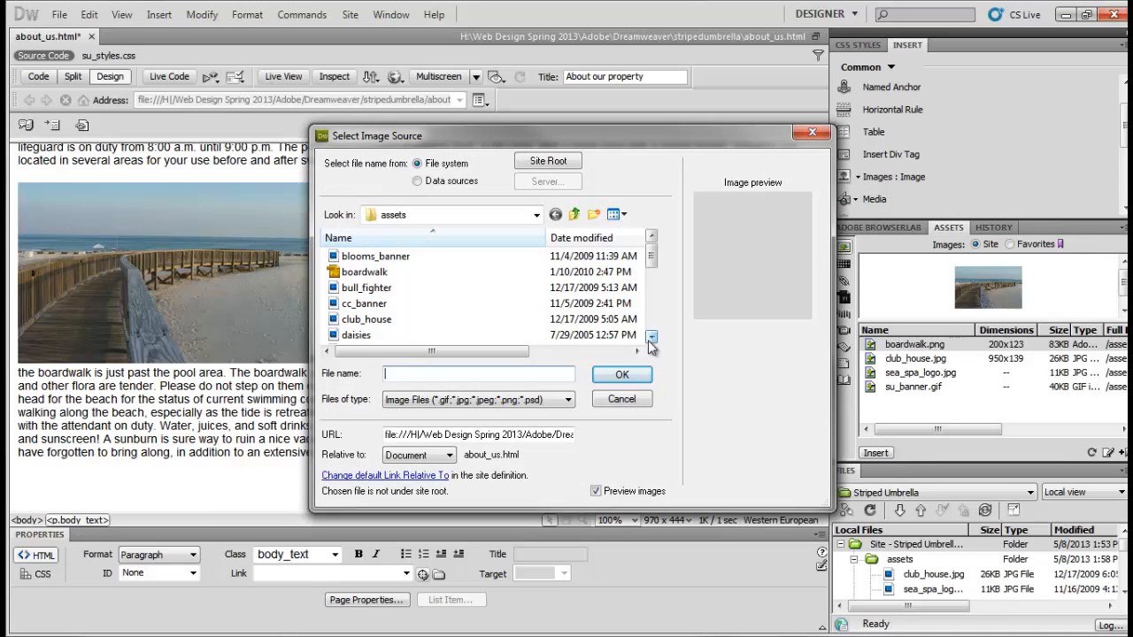
click(651, 336)
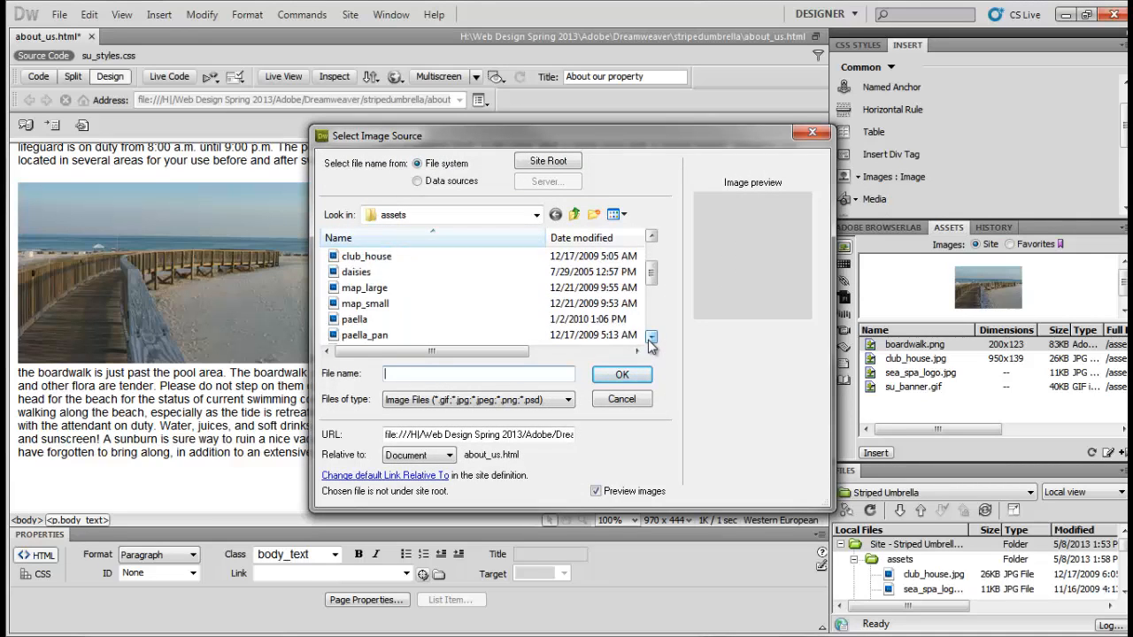
click(650, 337)
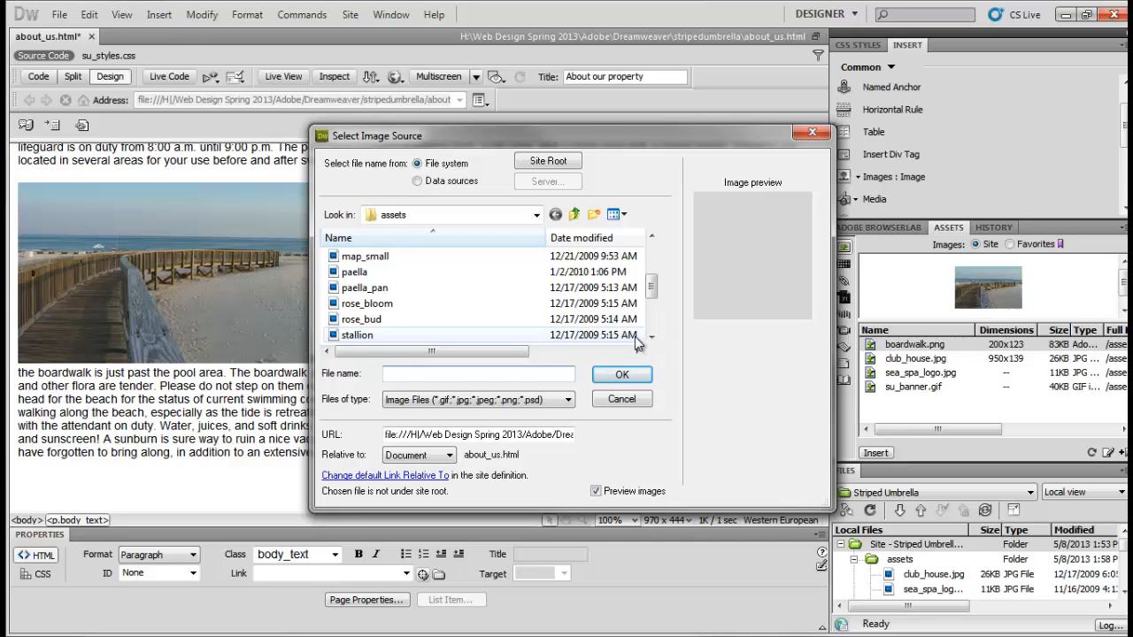
click(651, 337)
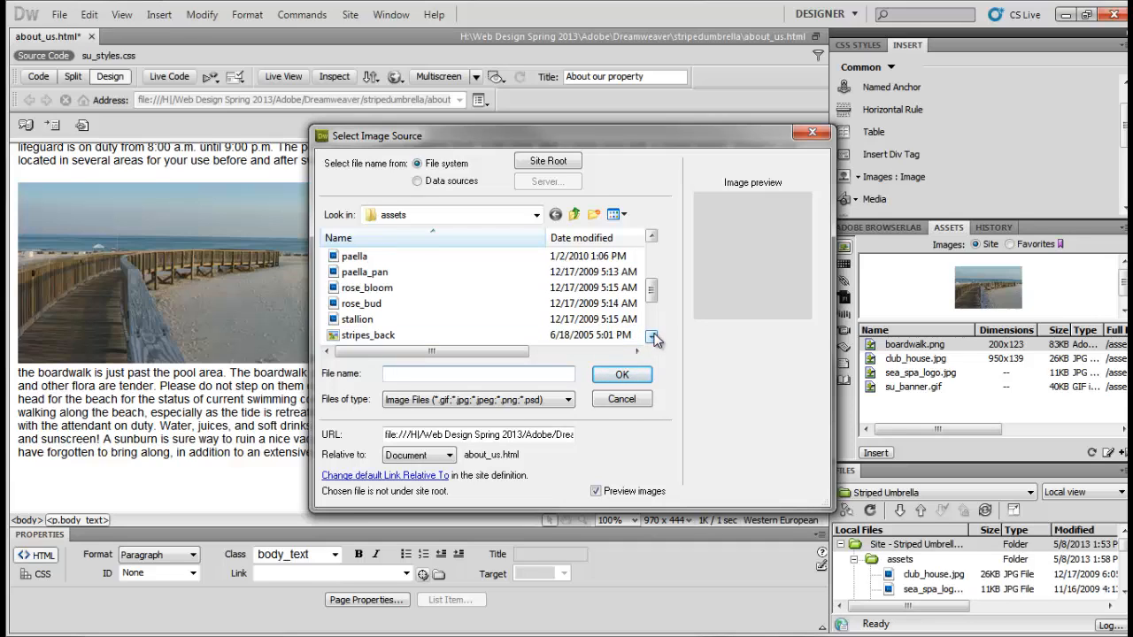
click(653, 337)
click(654, 337)
click(363, 339)
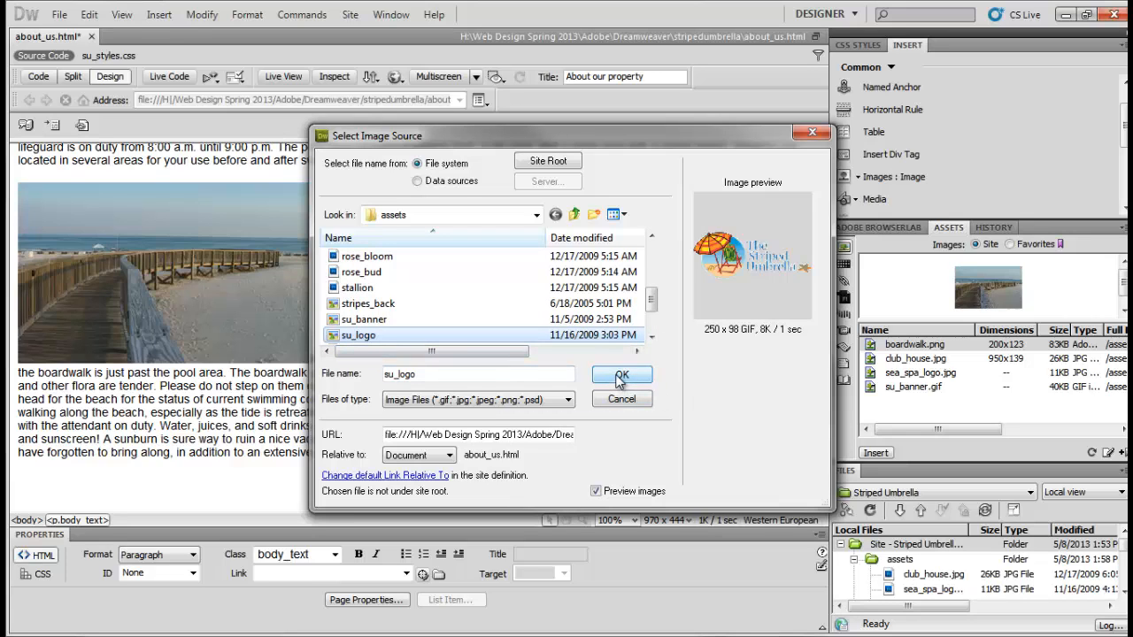
click(621, 376)
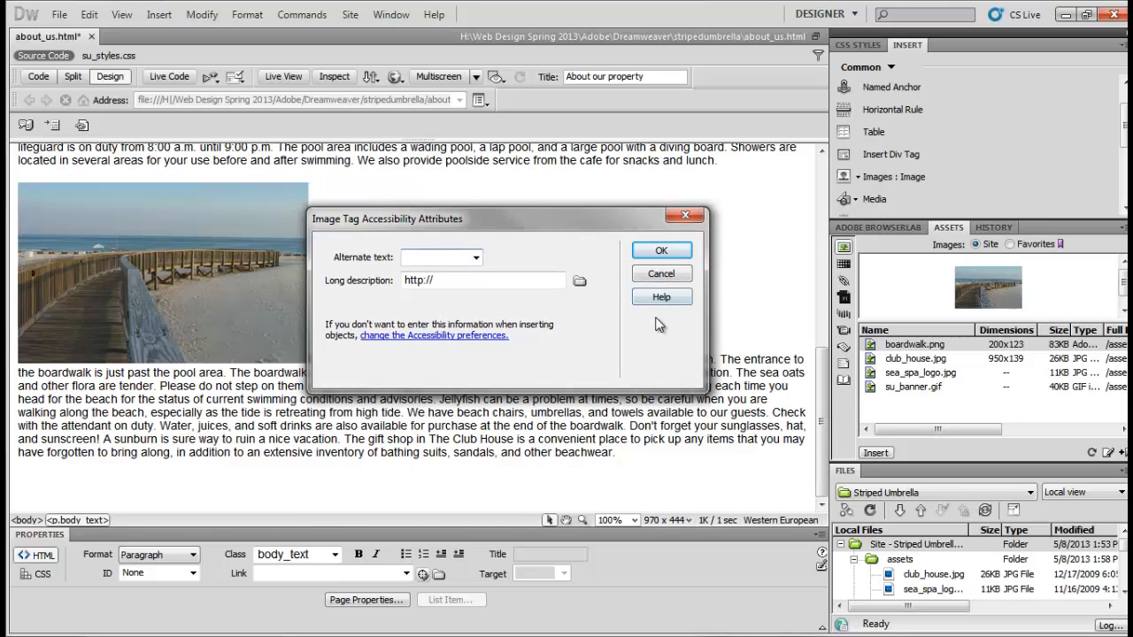
- Give the logo the alternate text "The Striped Umbrella Logo" and complete its insertion
text(The Strip)
text(ed Umbre)
text(lla Logo)
click(666, 252)
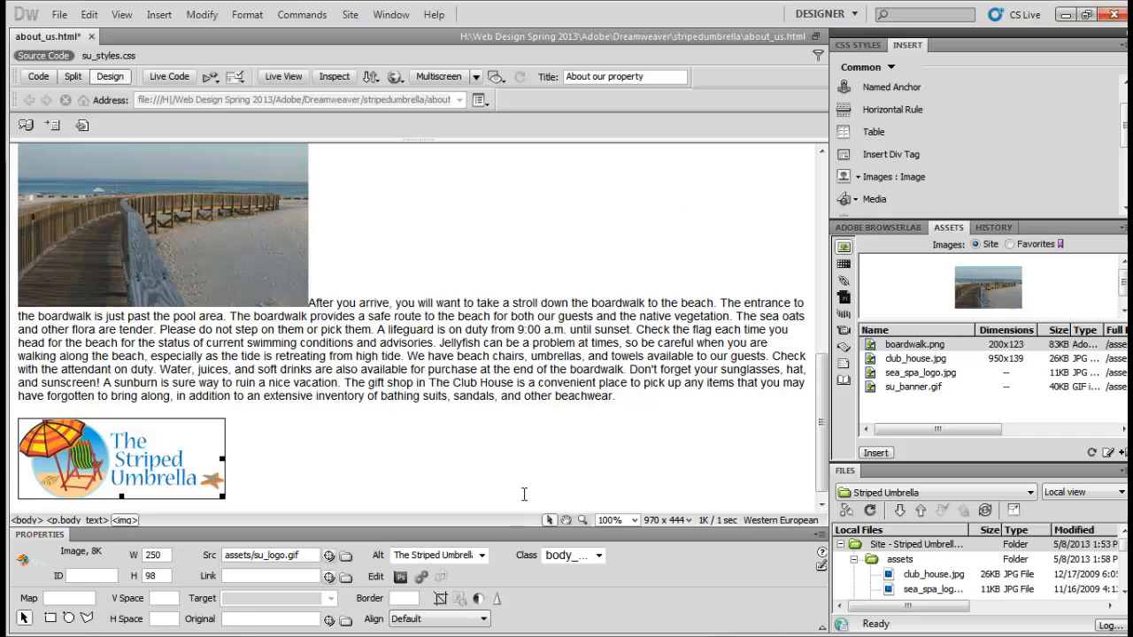
- Look over the about_us page with the inserted logo and close Adobe Bridge
scroll(519, 493, up, 5)
scroll(524, 494, down, 4)
scroll(524, 494, down, 1)
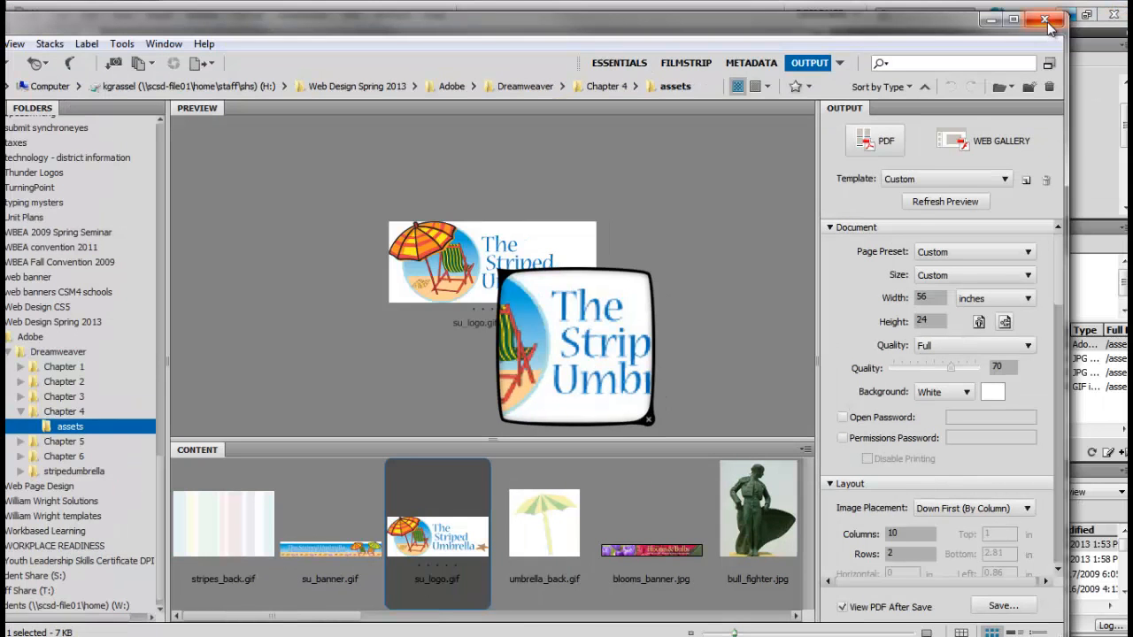
click(1046, 20)
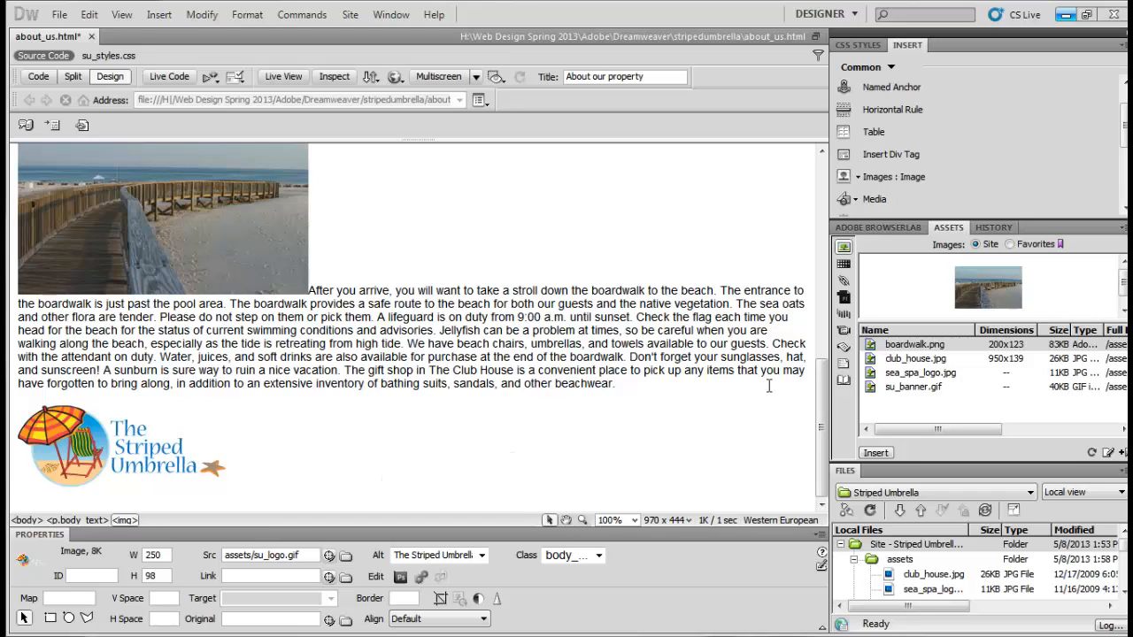
- Set the club house image's alignment to Left so the first paragraph wraps beside it
drag(822, 429, 822, 173)
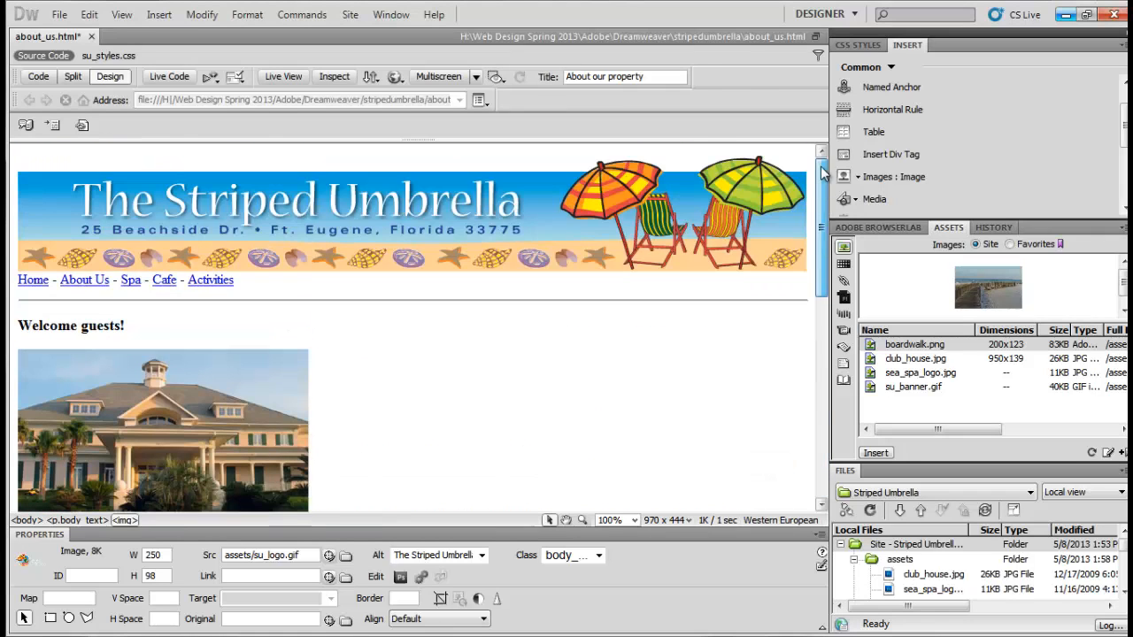
click(124, 431)
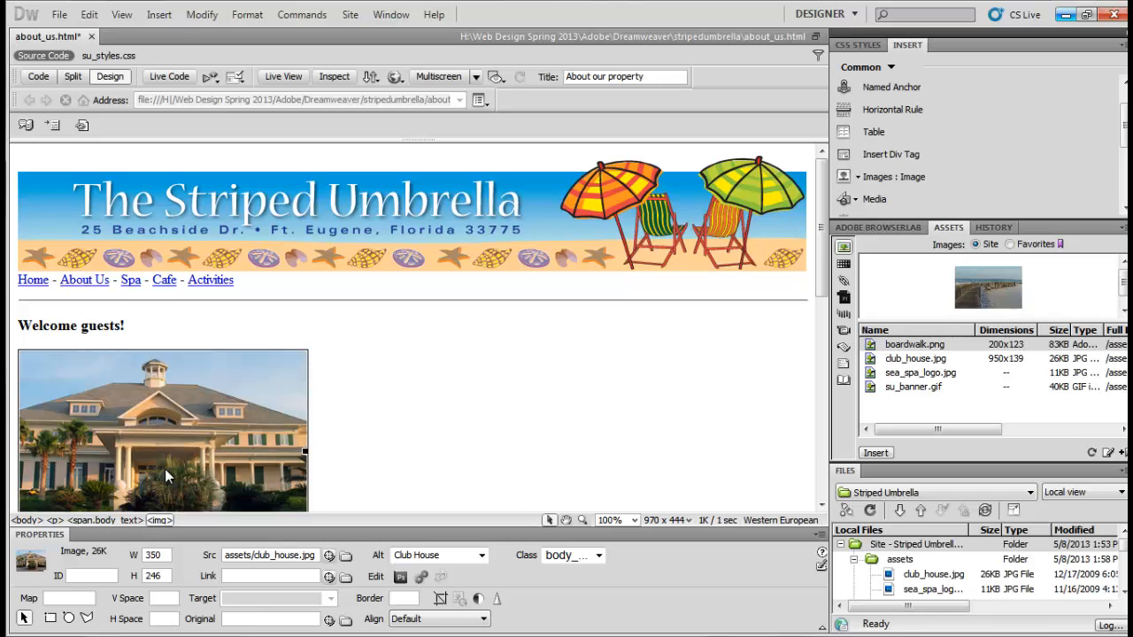
click(425, 362)
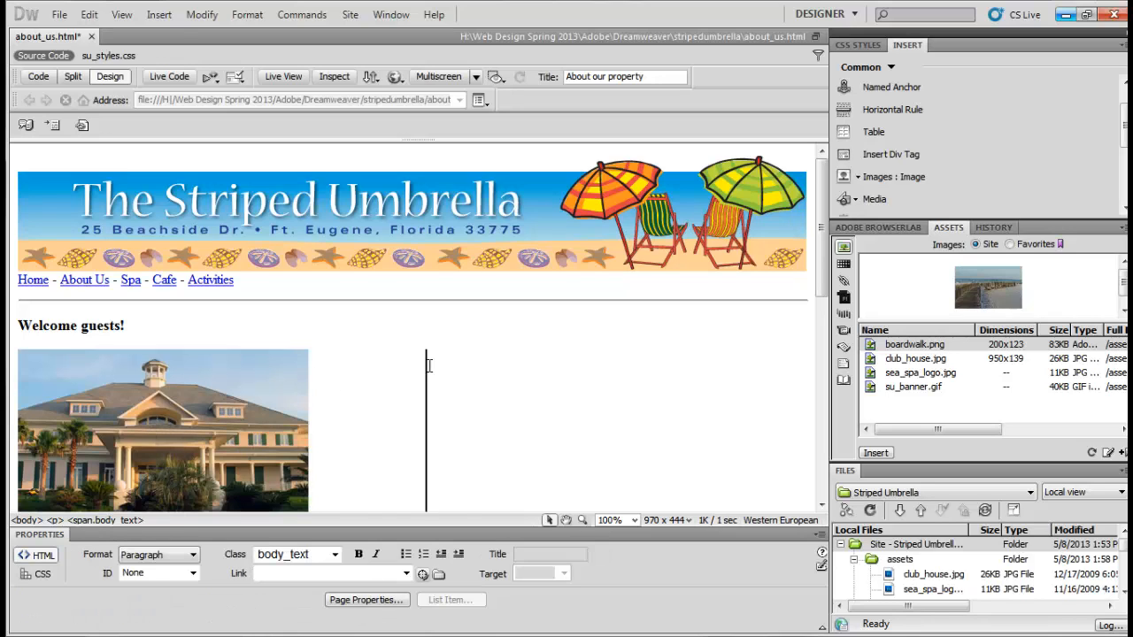
scroll(425, 362, down, 3)
click(149, 310)
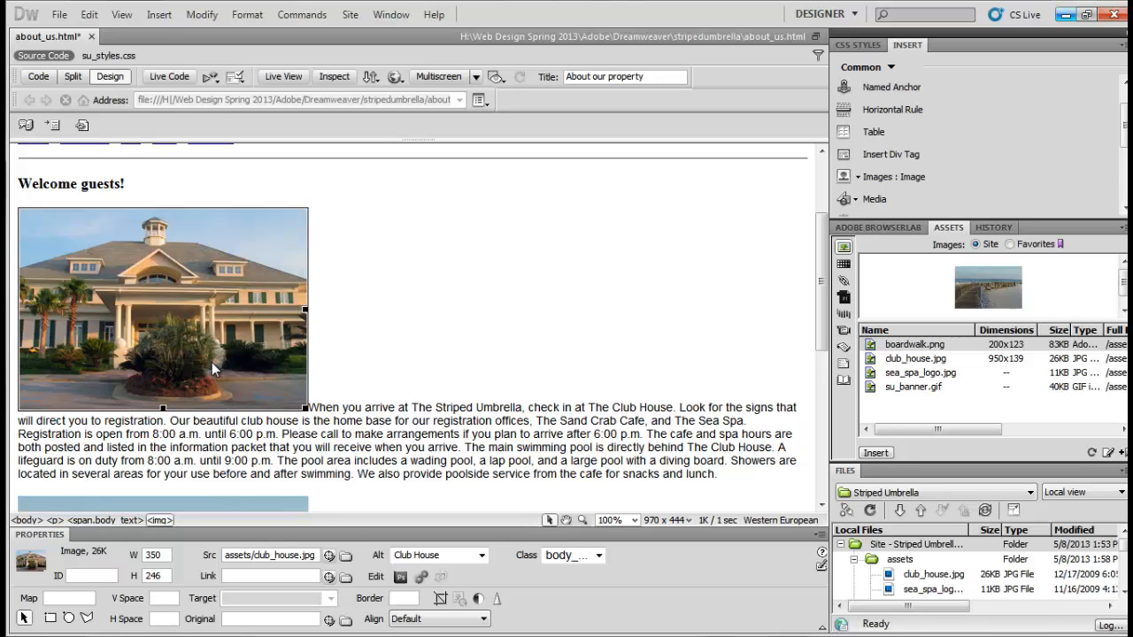
click(485, 620)
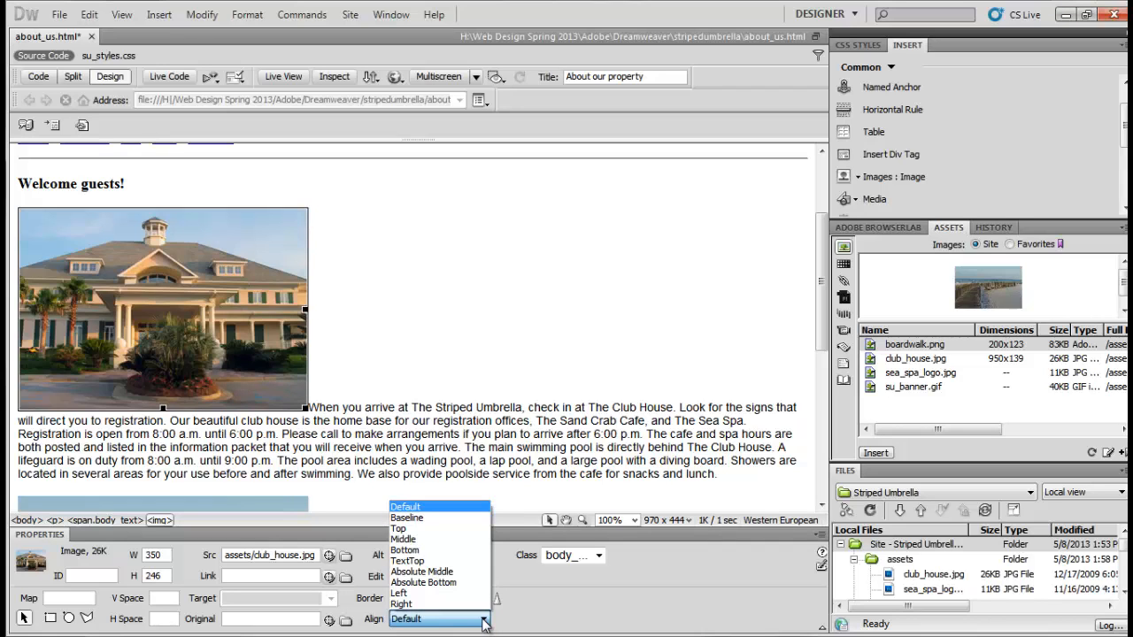
click(400, 593)
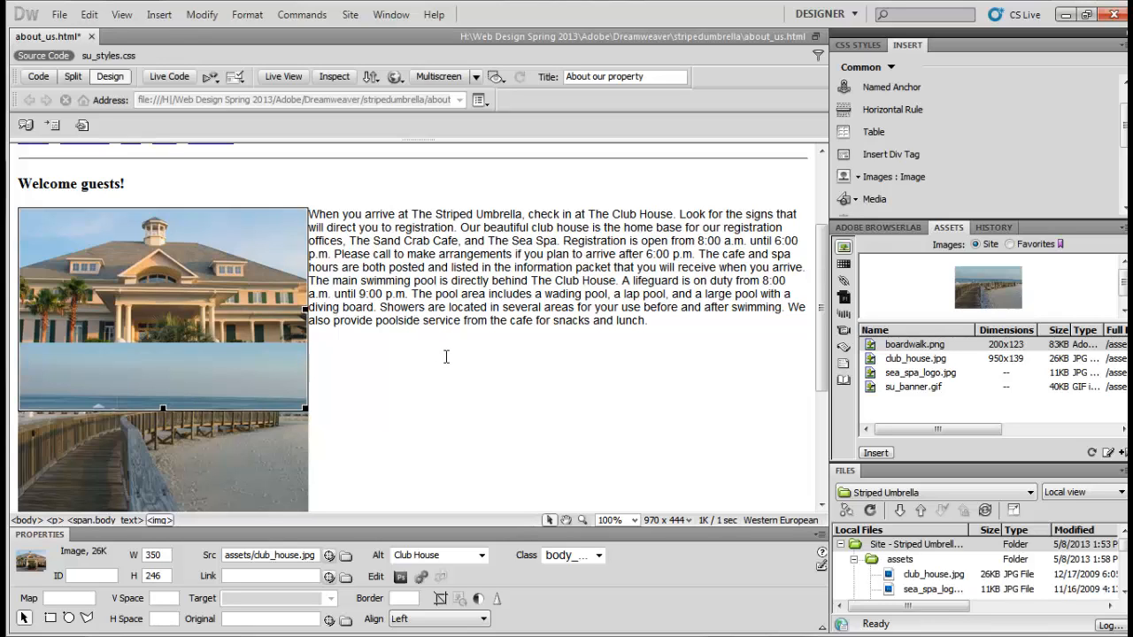
- Try the Right alignment on the club house image and set it back to Left
click(486, 380)
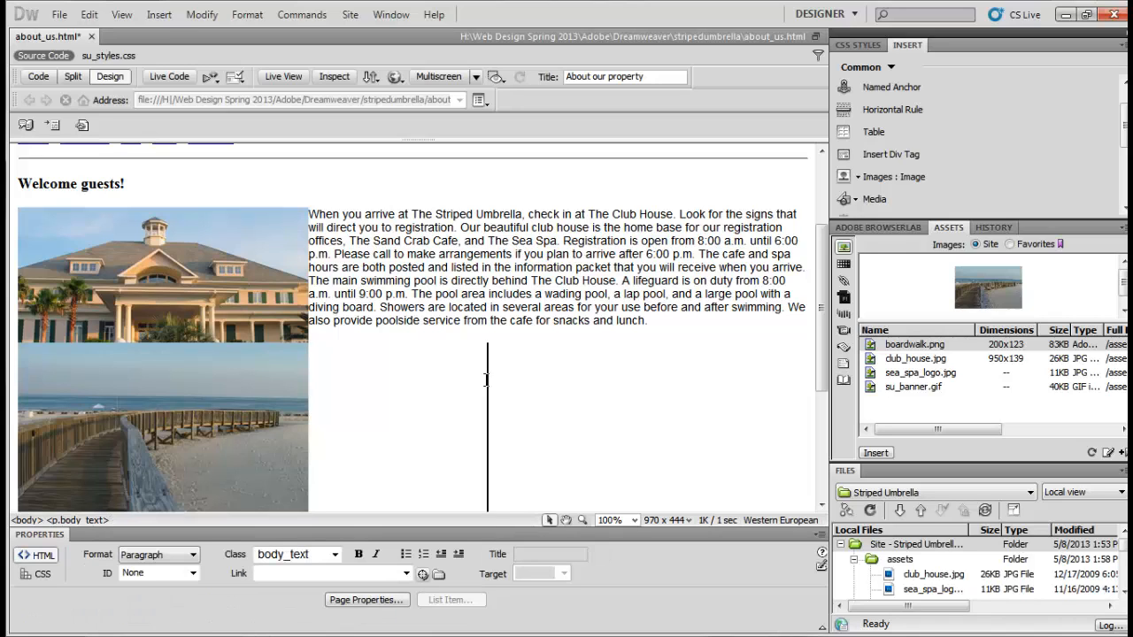
click(197, 272)
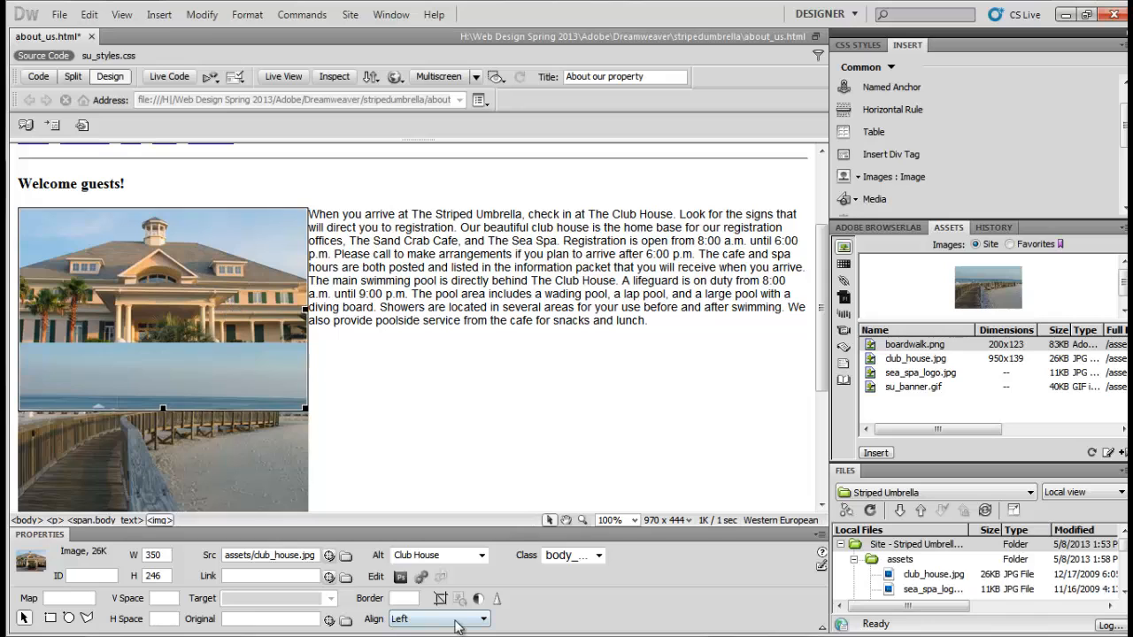
click(482, 624)
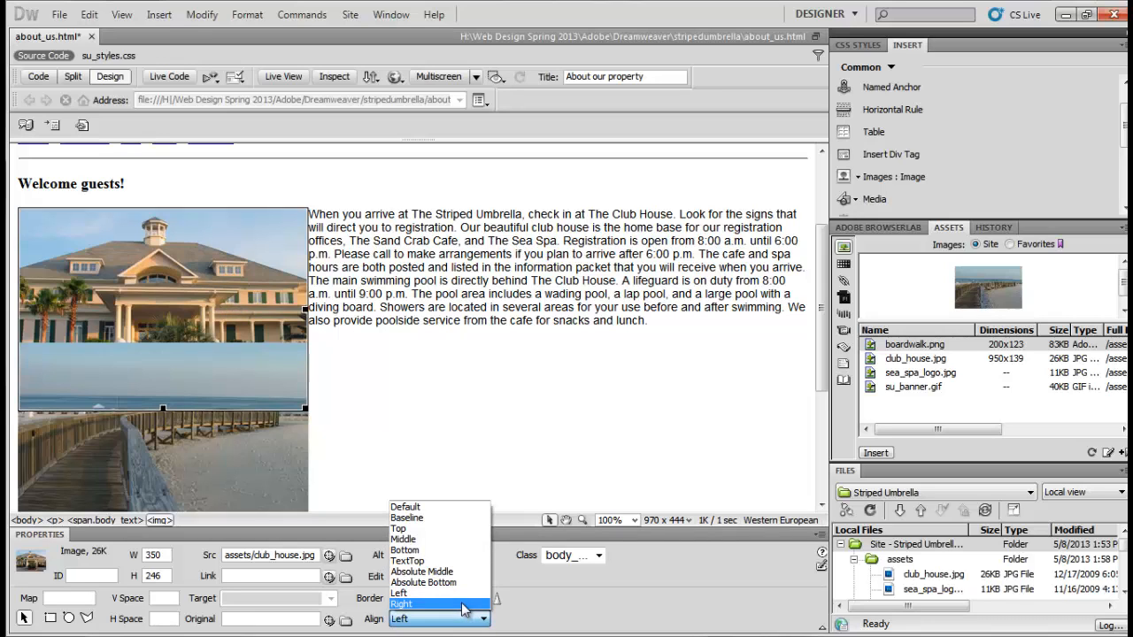
click(464, 604)
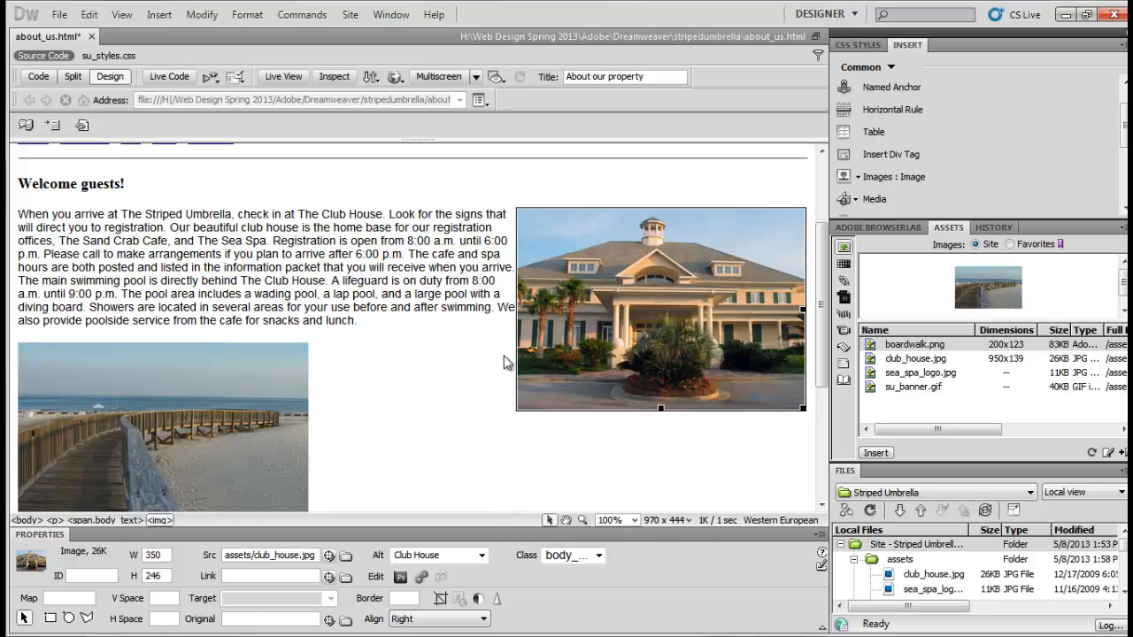
click(482, 619)
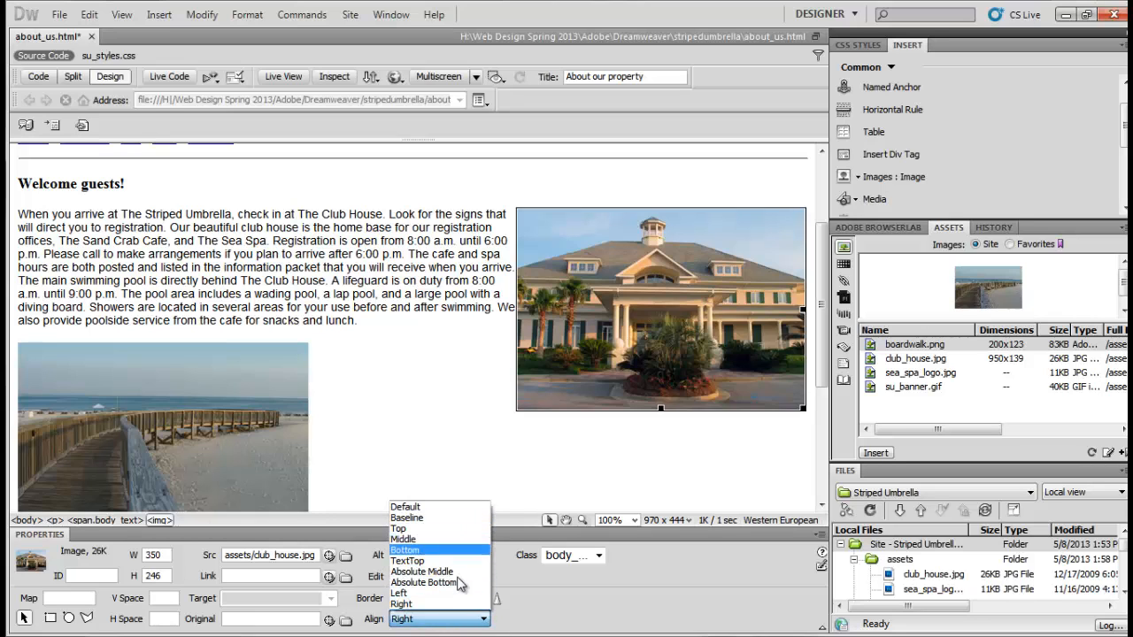
click(416, 594)
- Set the boardwalk image's alignment to Right so the second paragraph wraps beside it
click(416, 427)
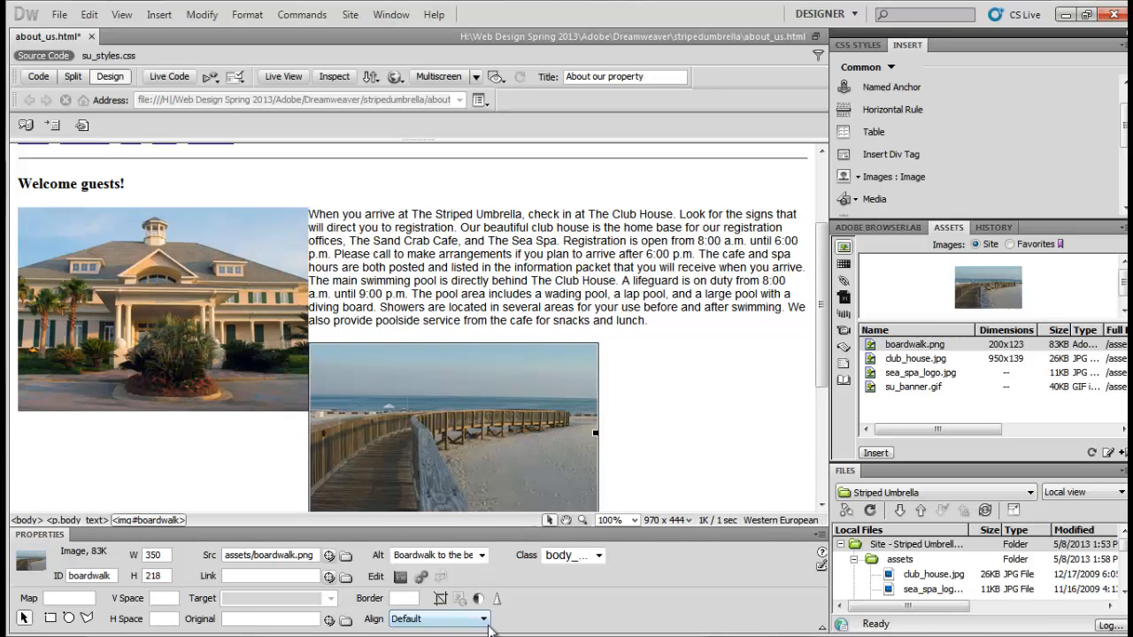
click(483, 619)
click(403, 603)
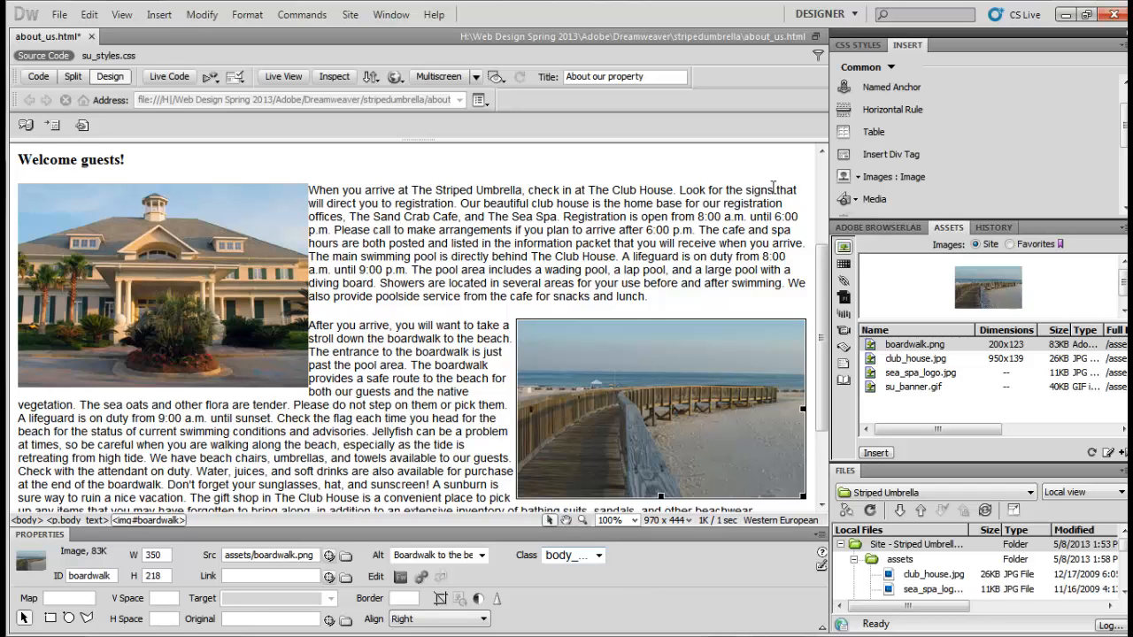
- Check the alignment of the club house and boardwalk images and save about_us.html
drag(823, 276, 829, 376)
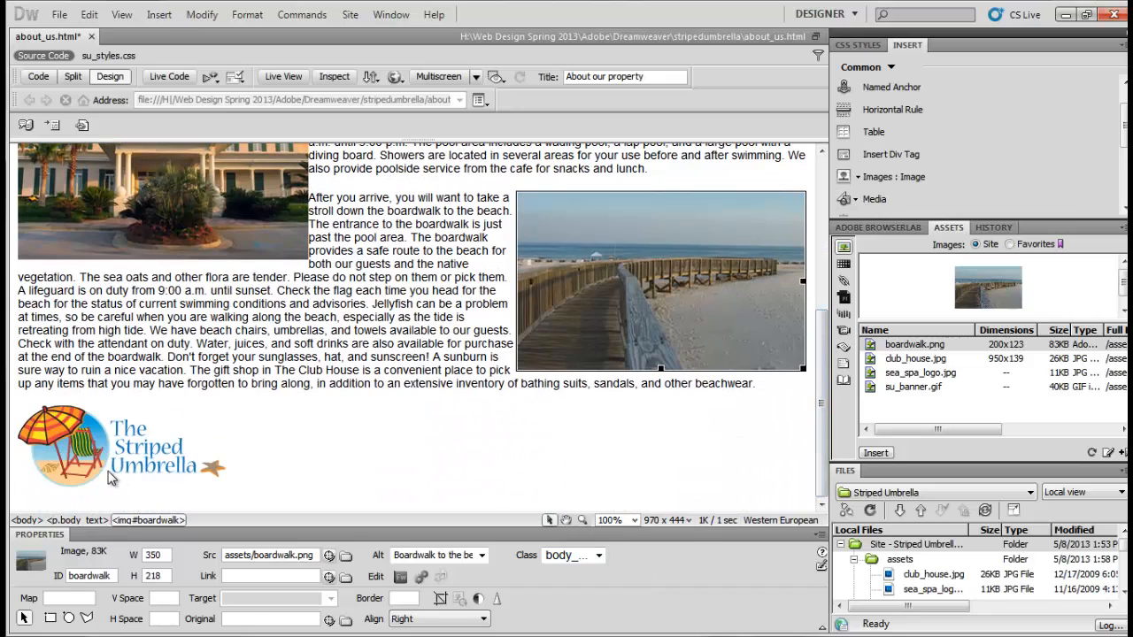
click(187, 197)
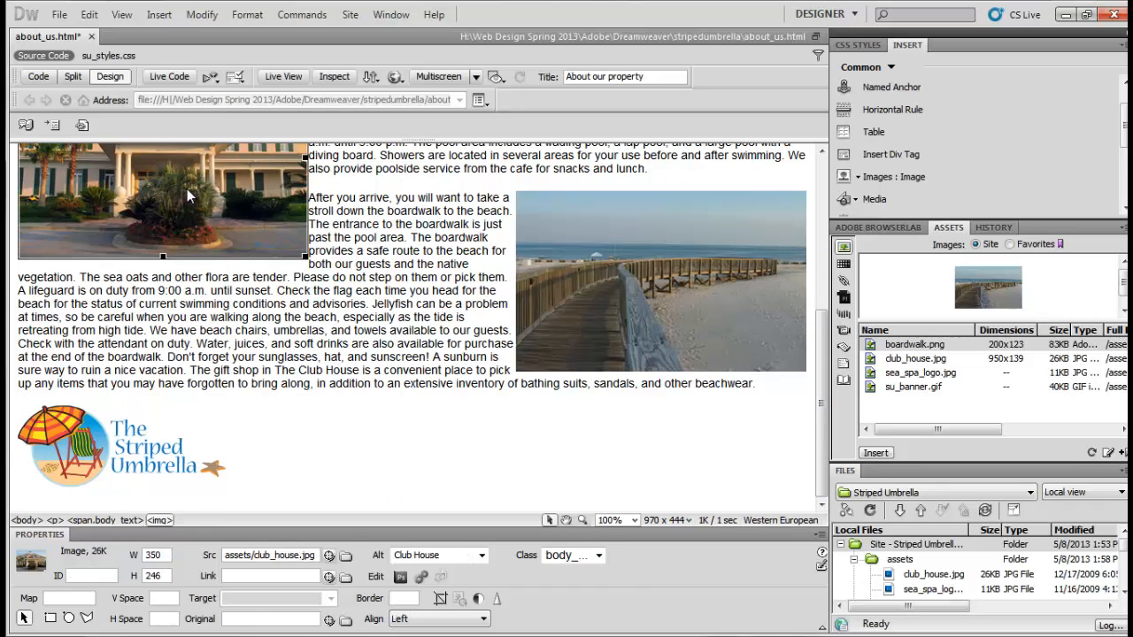
click(679, 287)
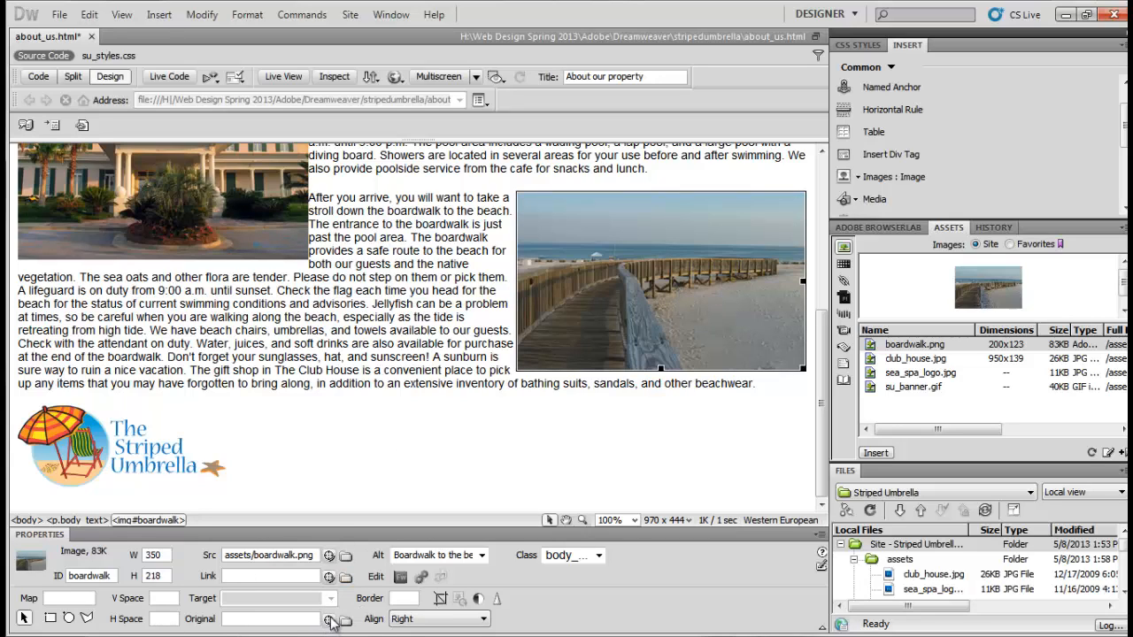
click(58, 15)
click(108, 196)
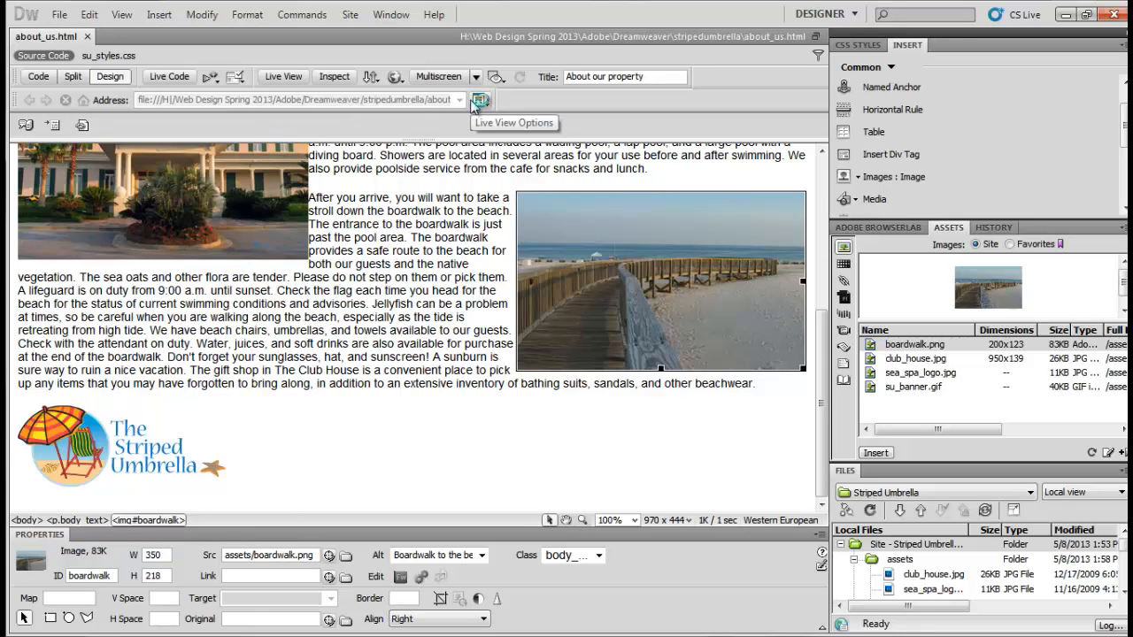
- Preview about_us.html in the Chrome browser and resize the window to check how the text wraps around the images
key(F12)
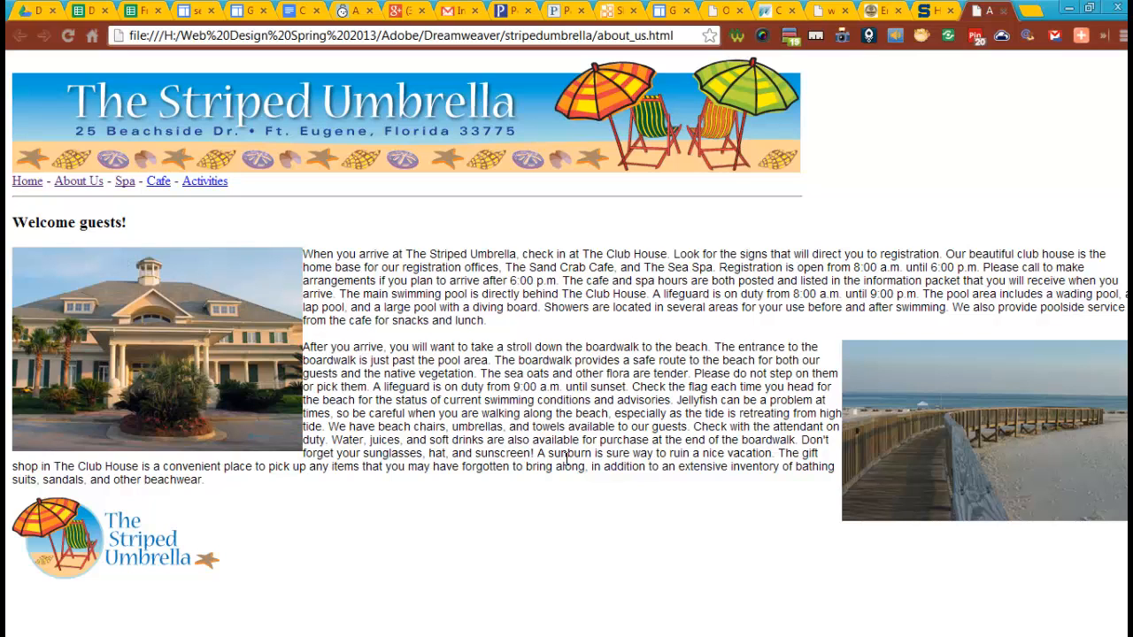
click(1090, 9)
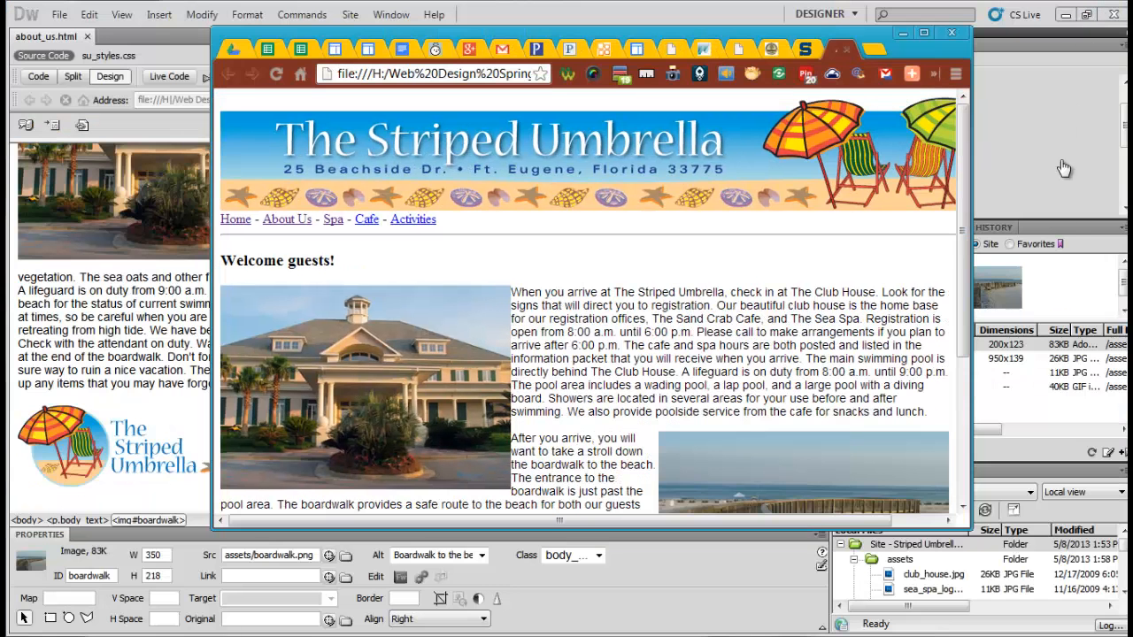
drag(972, 263, 1081, 257)
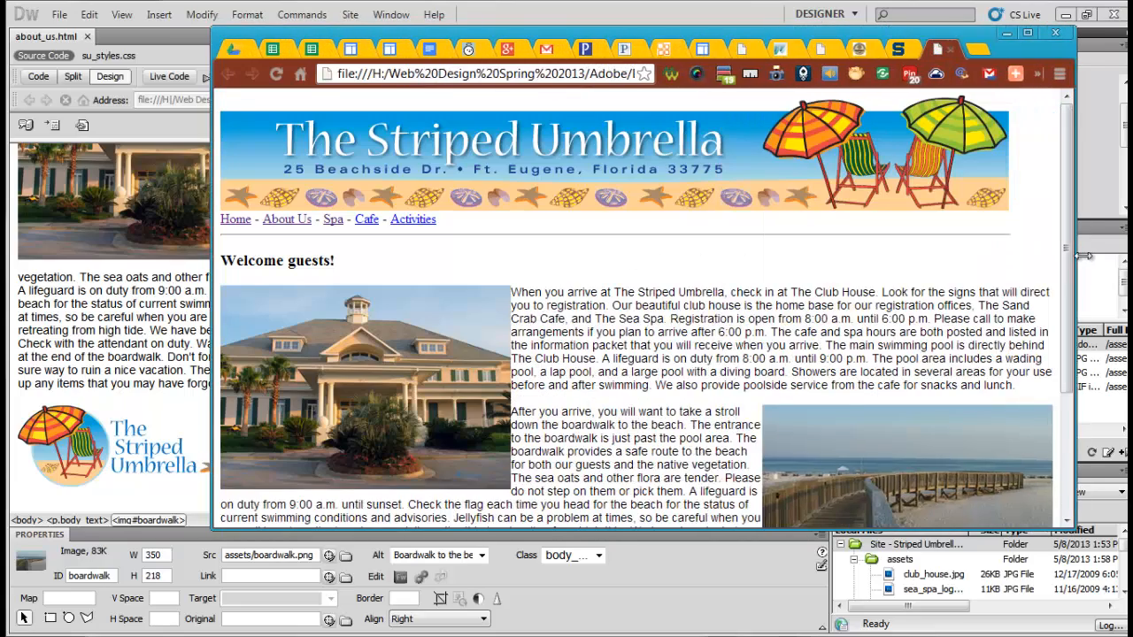
double_click(605, 9)
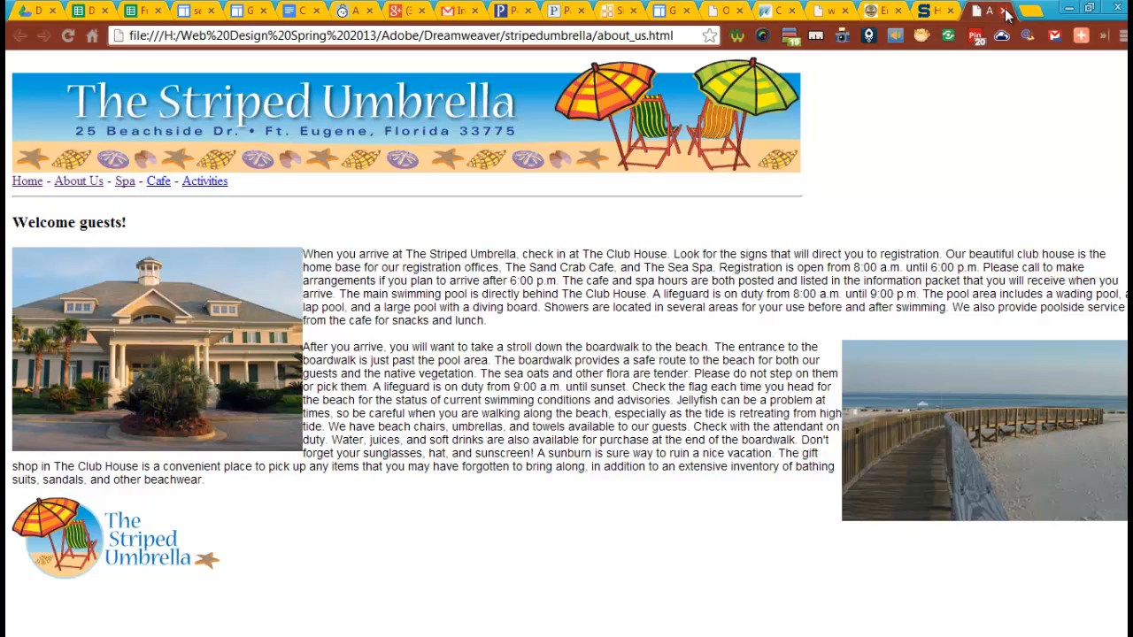
- Minimize the browser and review the aligned images and text on the about_us page in Dreamweaver
click(1068, 8)
click(585, 436)
scroll(642, 472, up, 3)
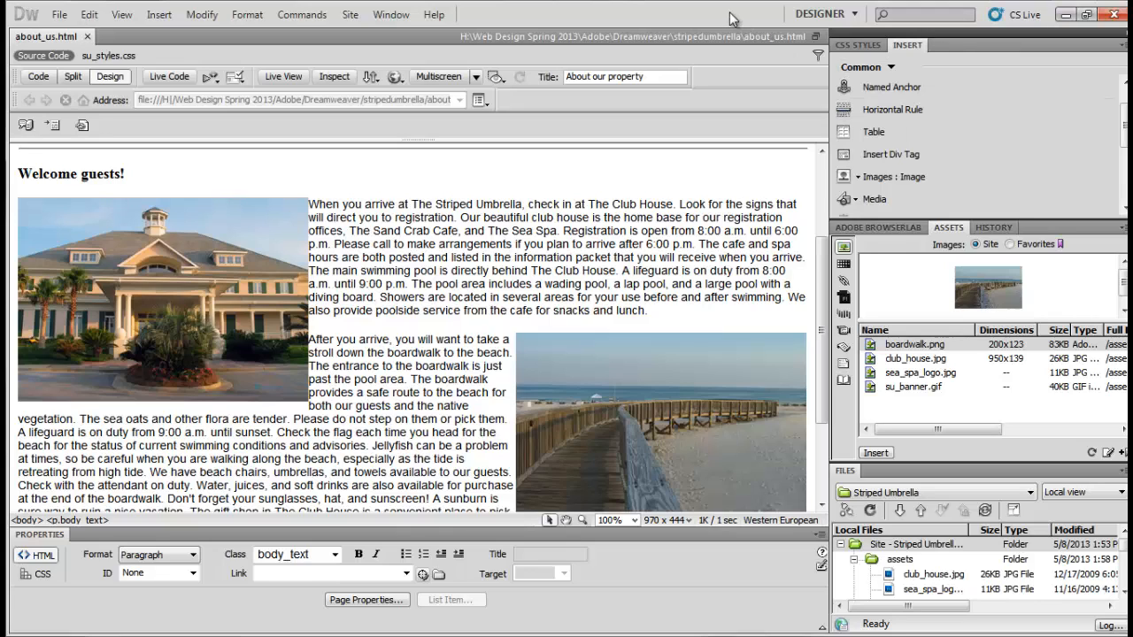
- Minimize Dreamweaver, switch to Chrome and open the Dreamweaver Chapter 3 Assignment submit sheet
click(1066, 16)
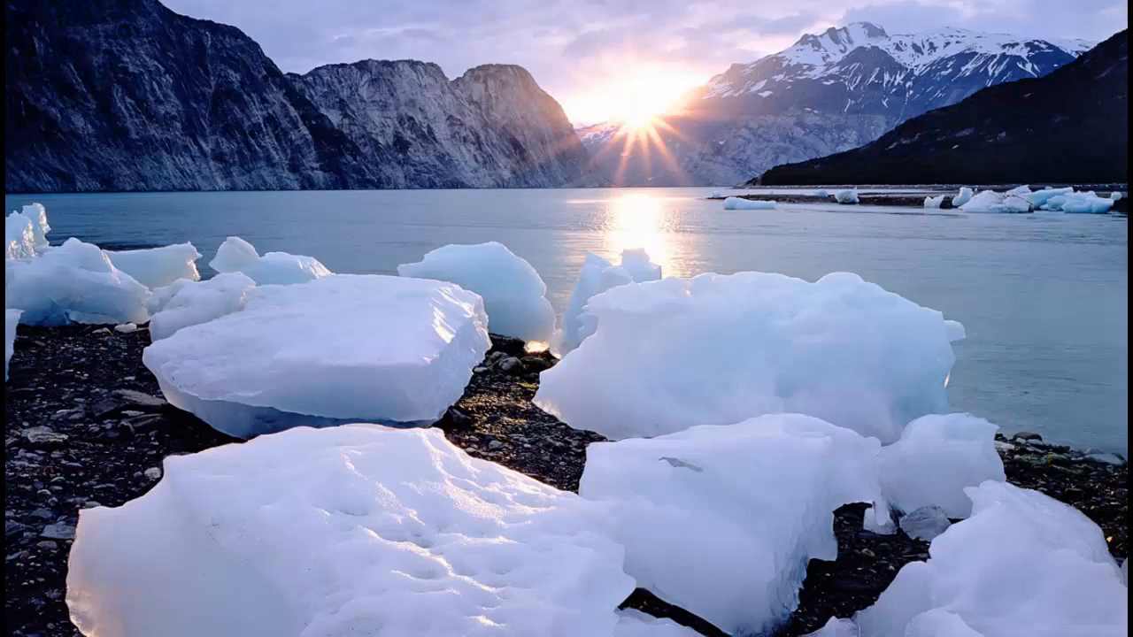
click(87, 635)
click(141, 11)
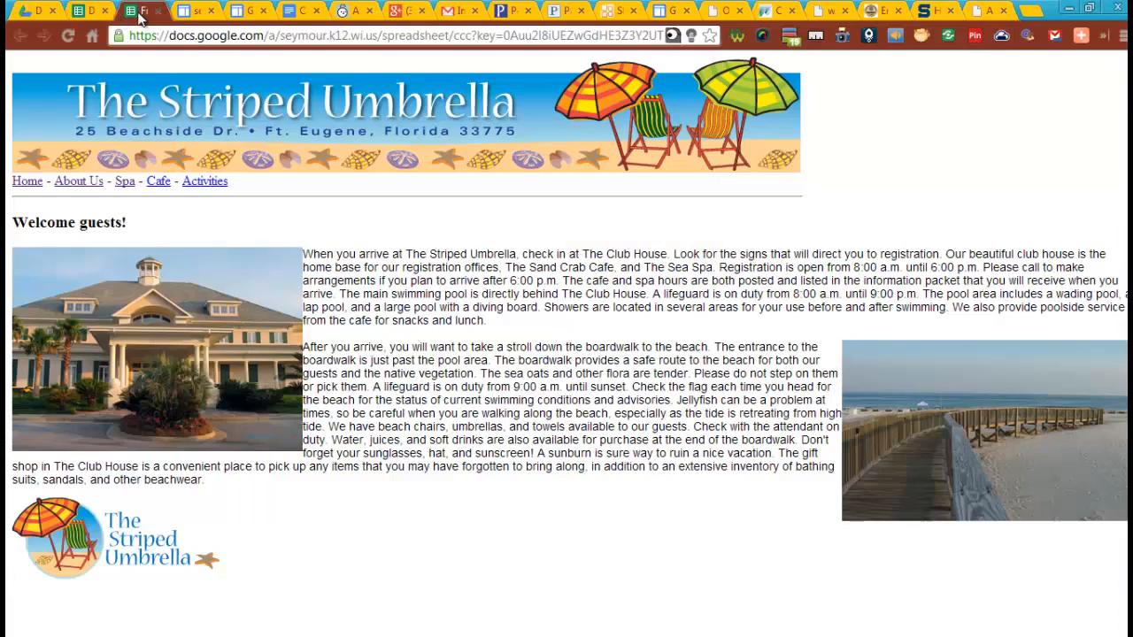
click(96, 11)
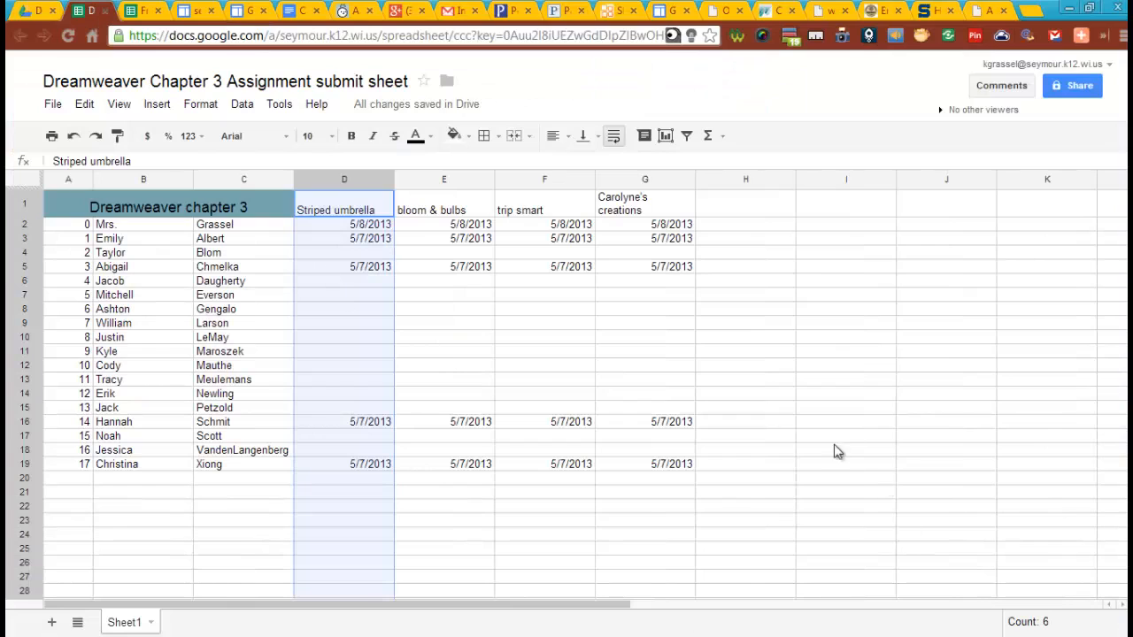